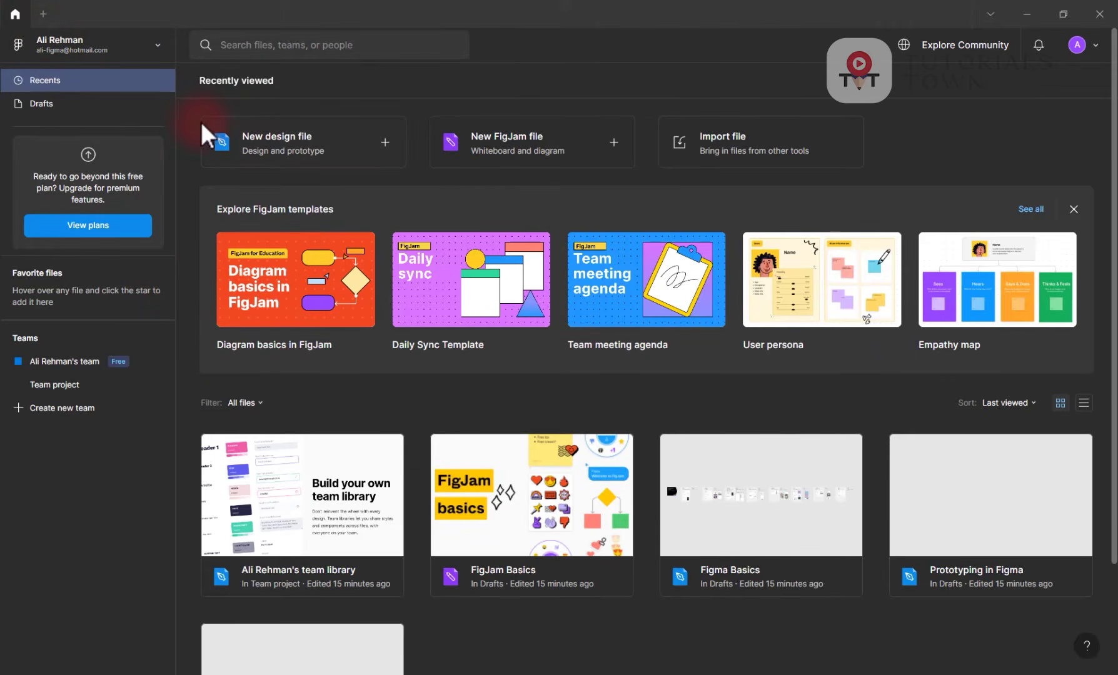
Look through the drafts, the recently viewed files and the file type filter options on the home page.
mouse_move(355, 237)
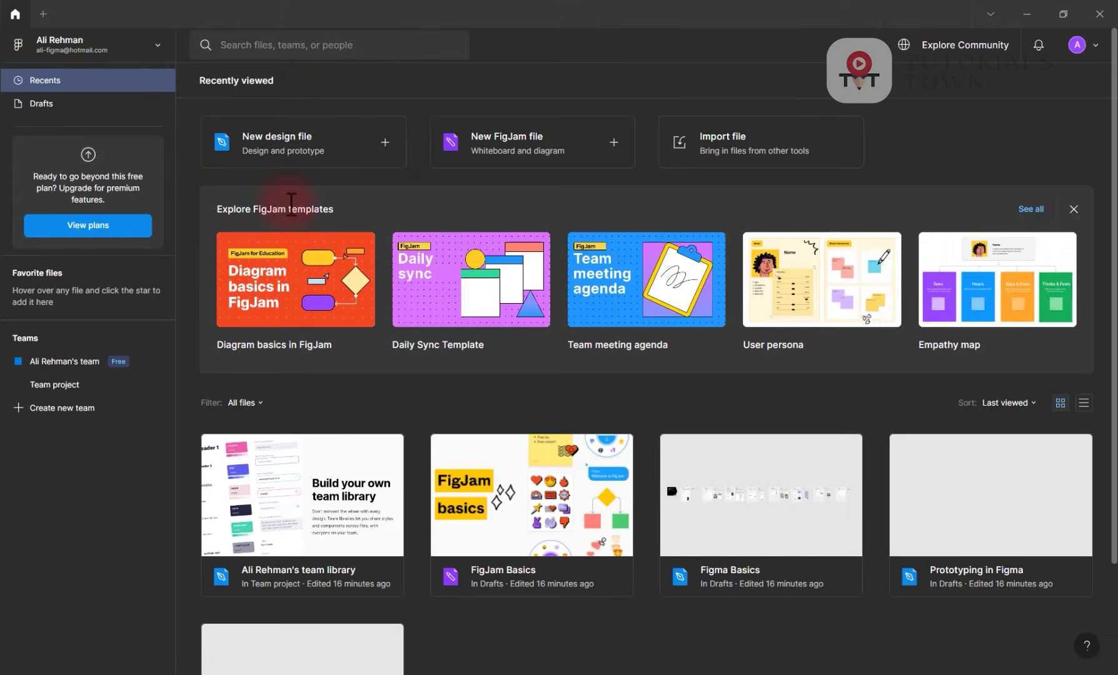
left_click(55, 106)
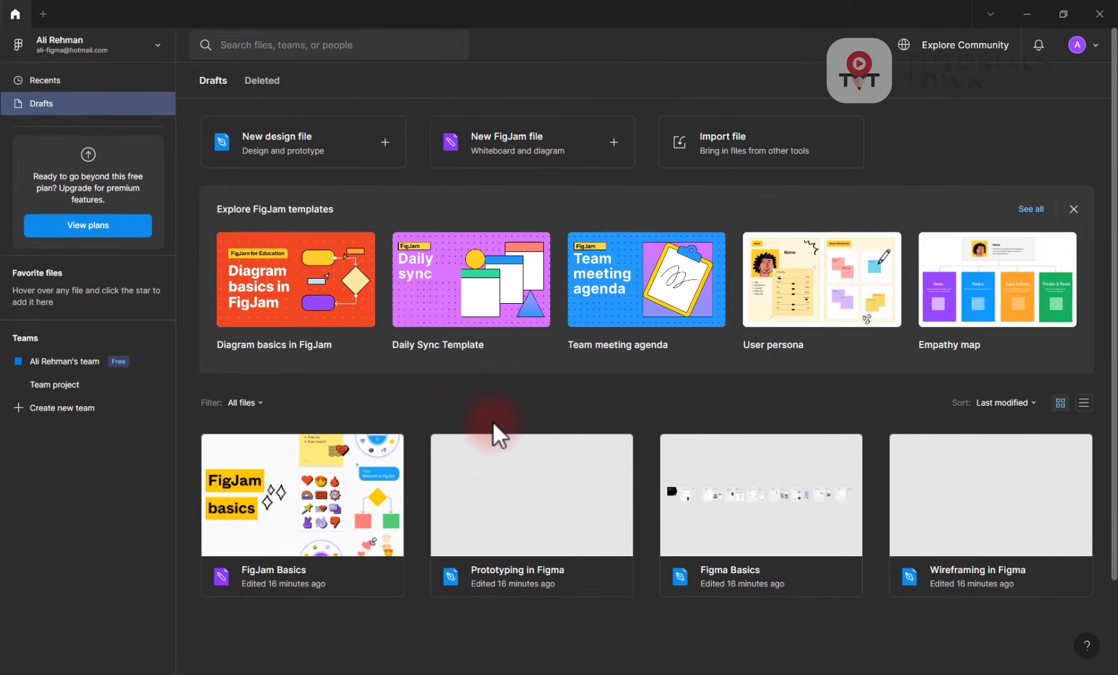
left_click(39, 82)
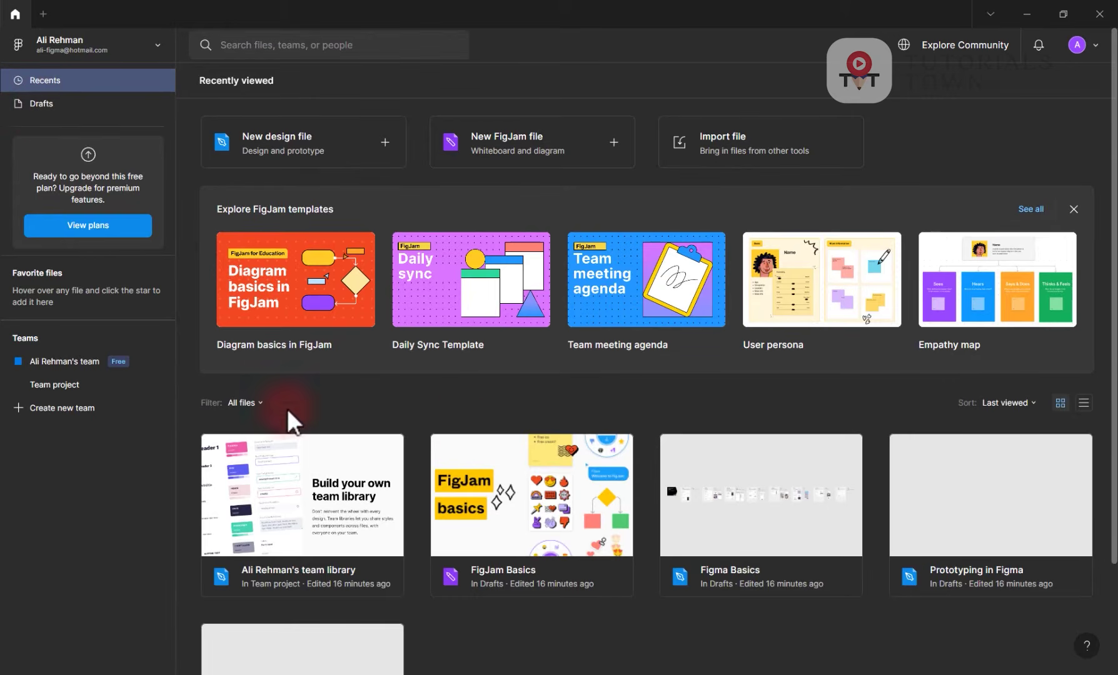
scroll(470, 432, "down", 2)
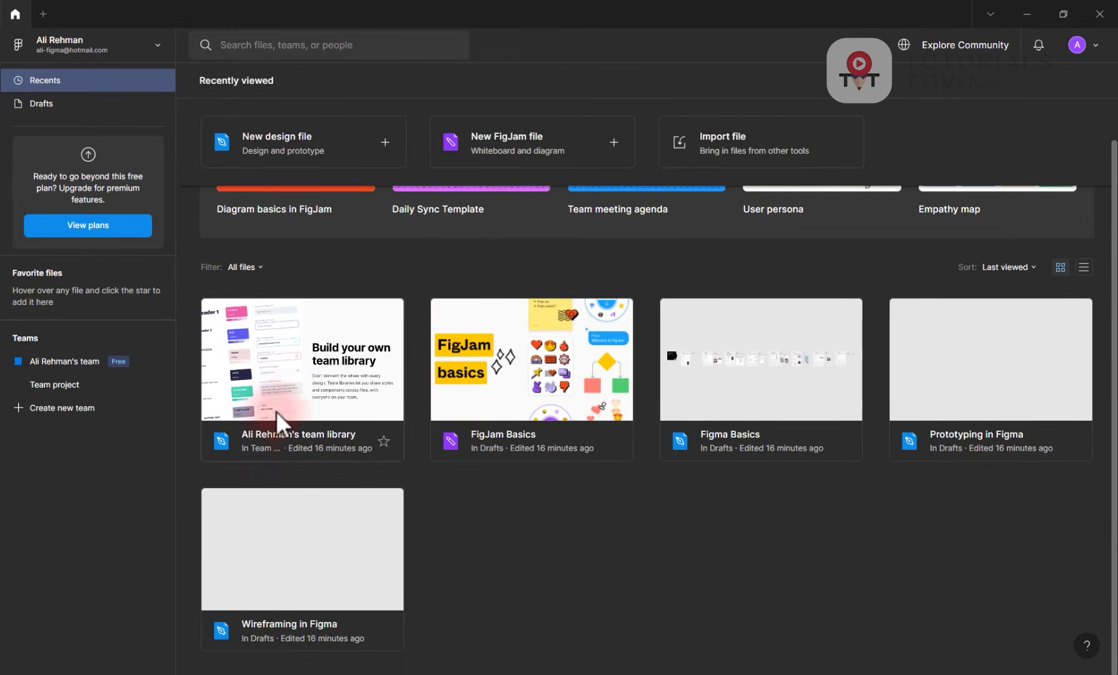
left_click(250, 269)
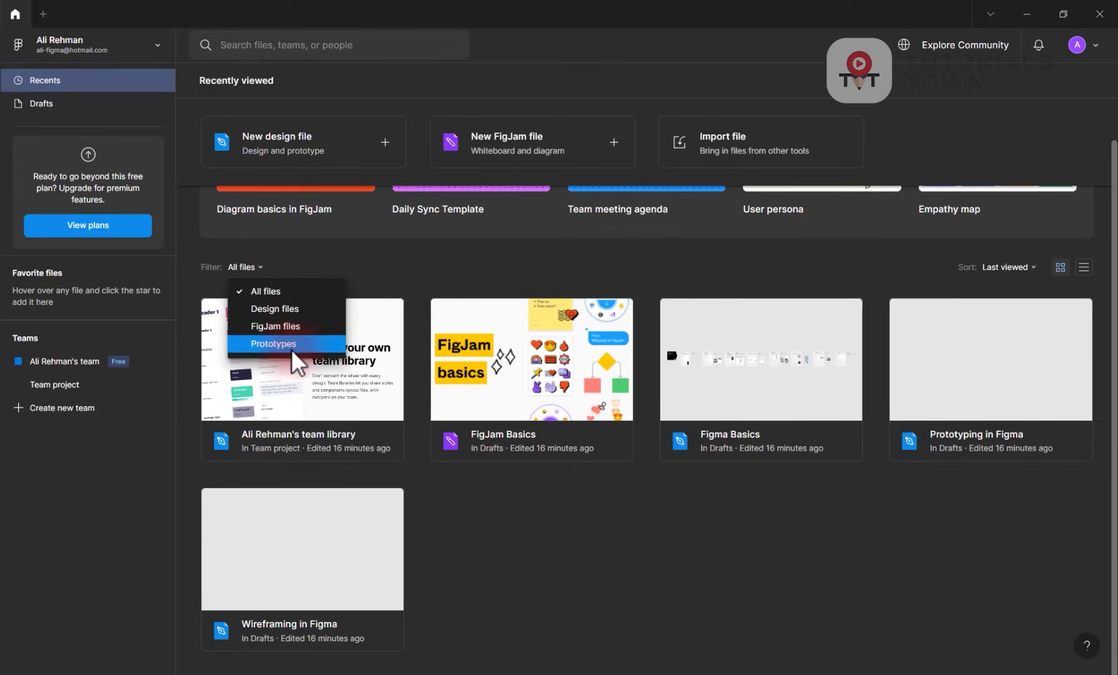
left_click(428, 419)
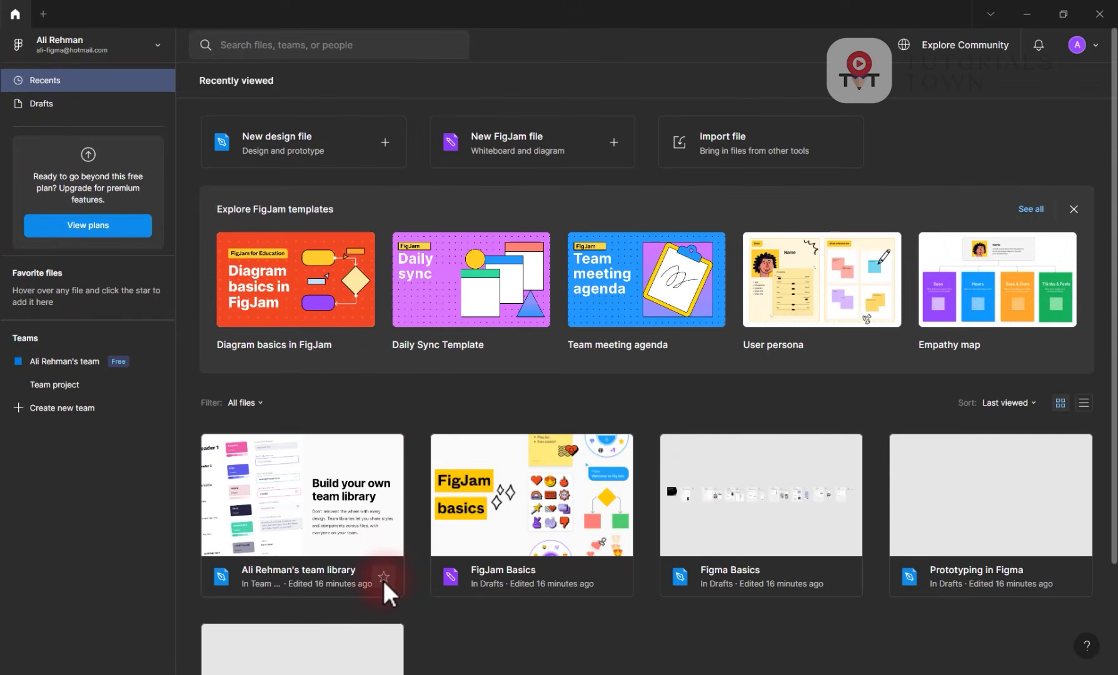
Mark the team library file as a favorite, remove it from favorites again, and toggle the Teams section.
left_click(383, 578)
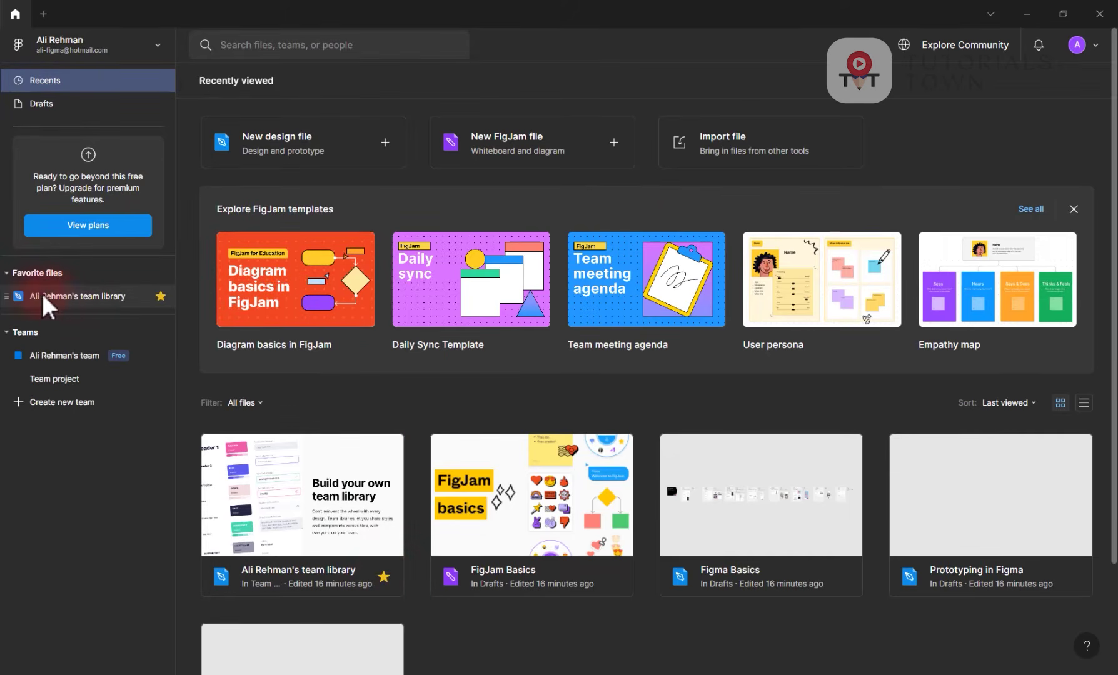
left_click(384, 578)
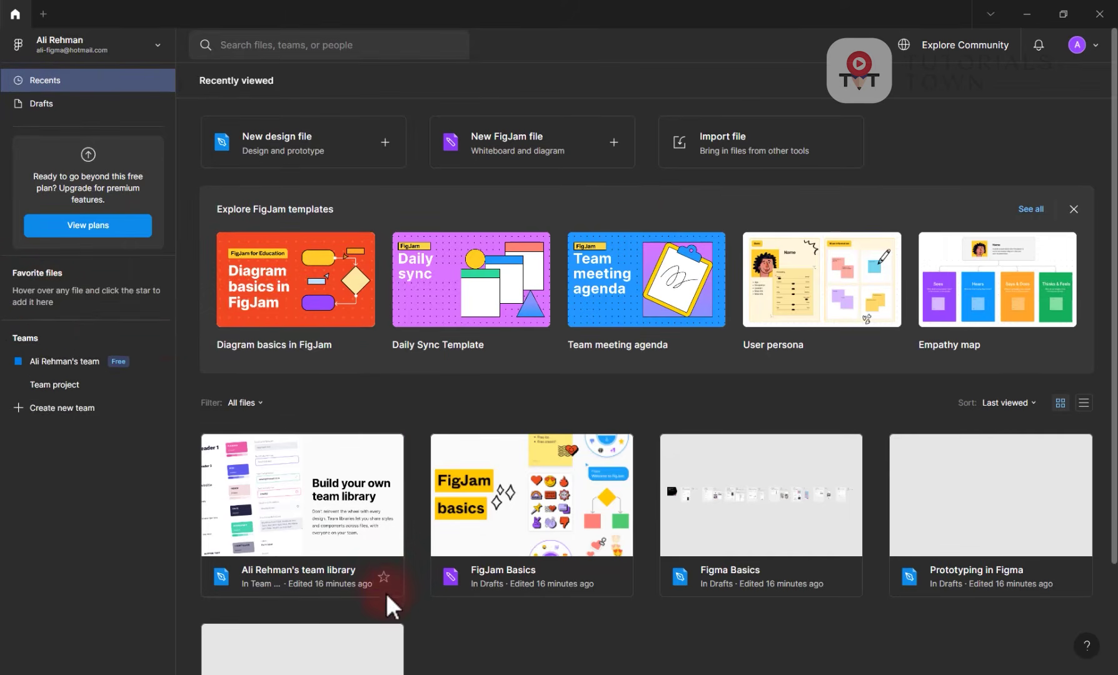
left_click(7, 338)
left_click(7, 337)
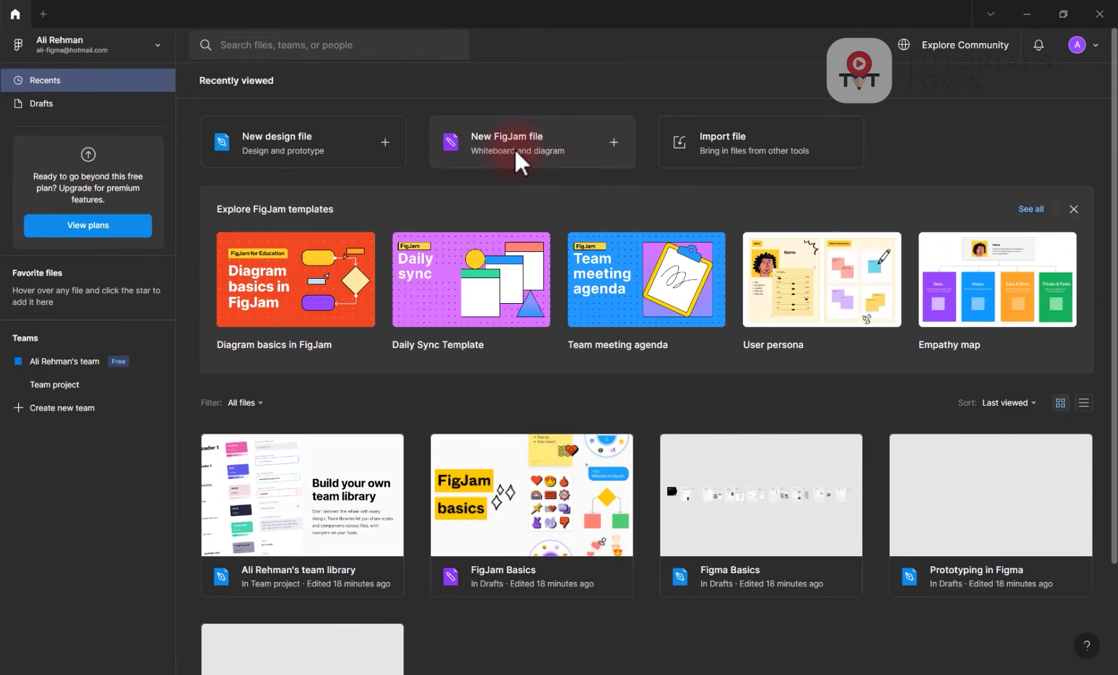
Open Notepad beside the FigJam file option and write the headings Design and Prototype on separate lines.
key("super")
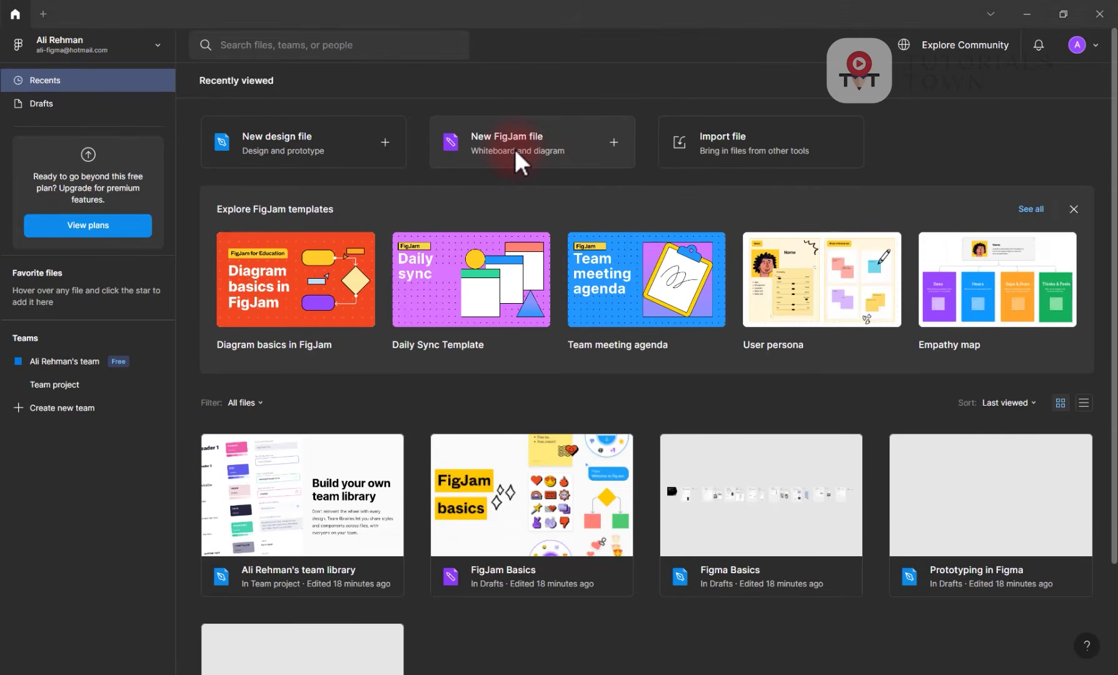
type("not")
key("Return")
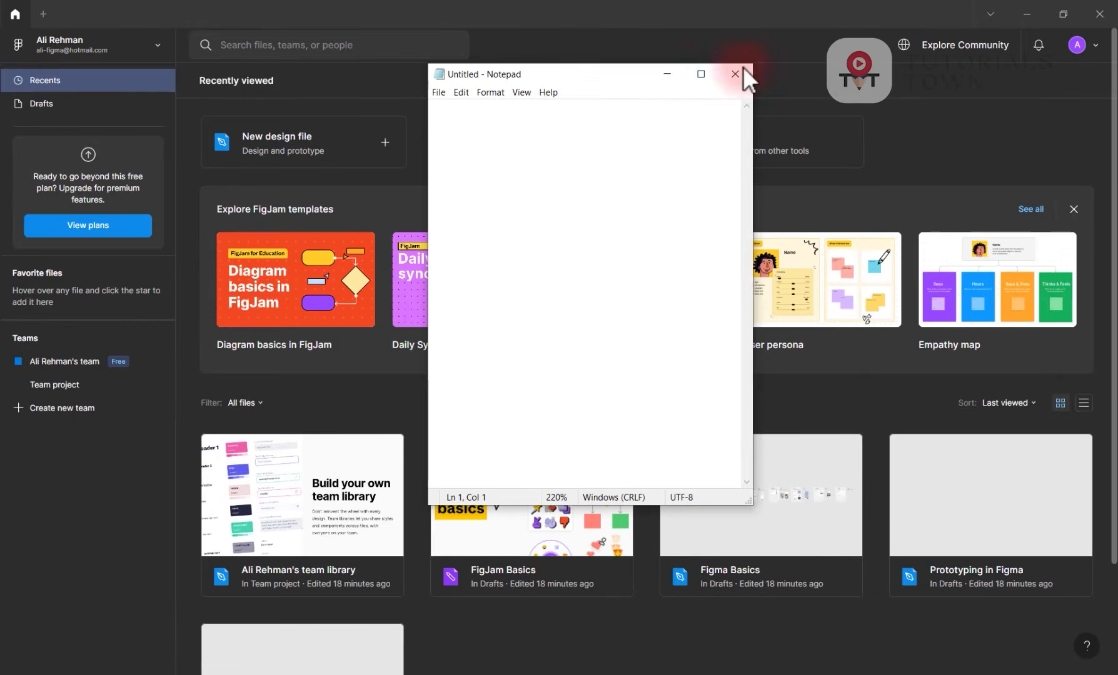
left_click_drag(622, 71, 783, 81)
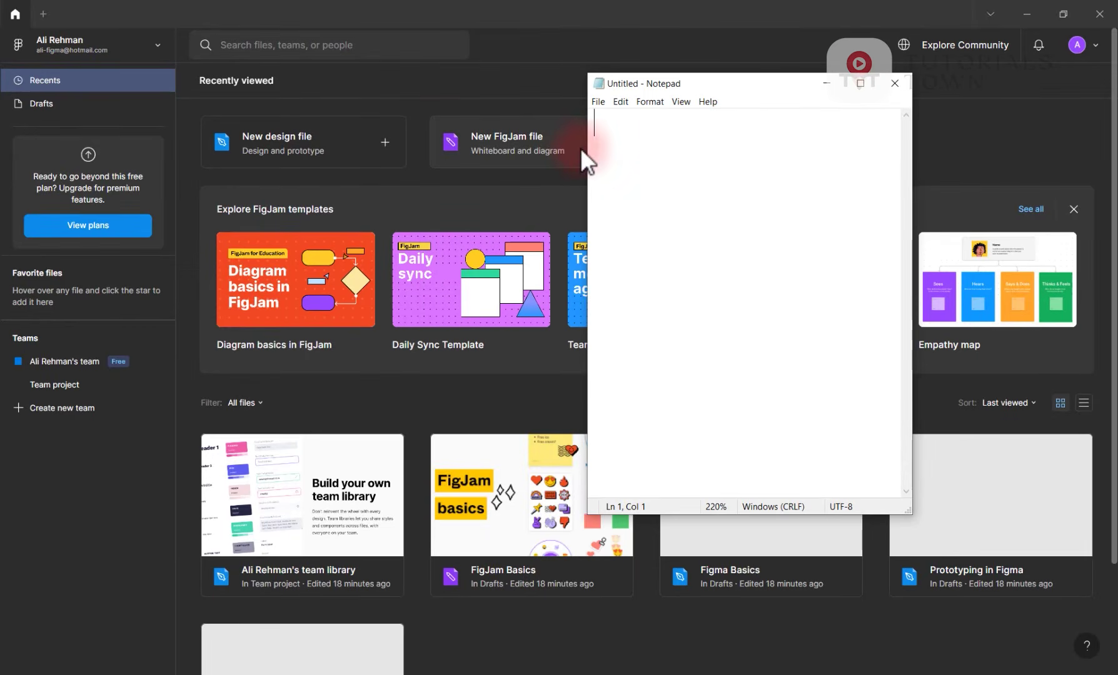
type("Design")
key("Return")
type("Prototype")
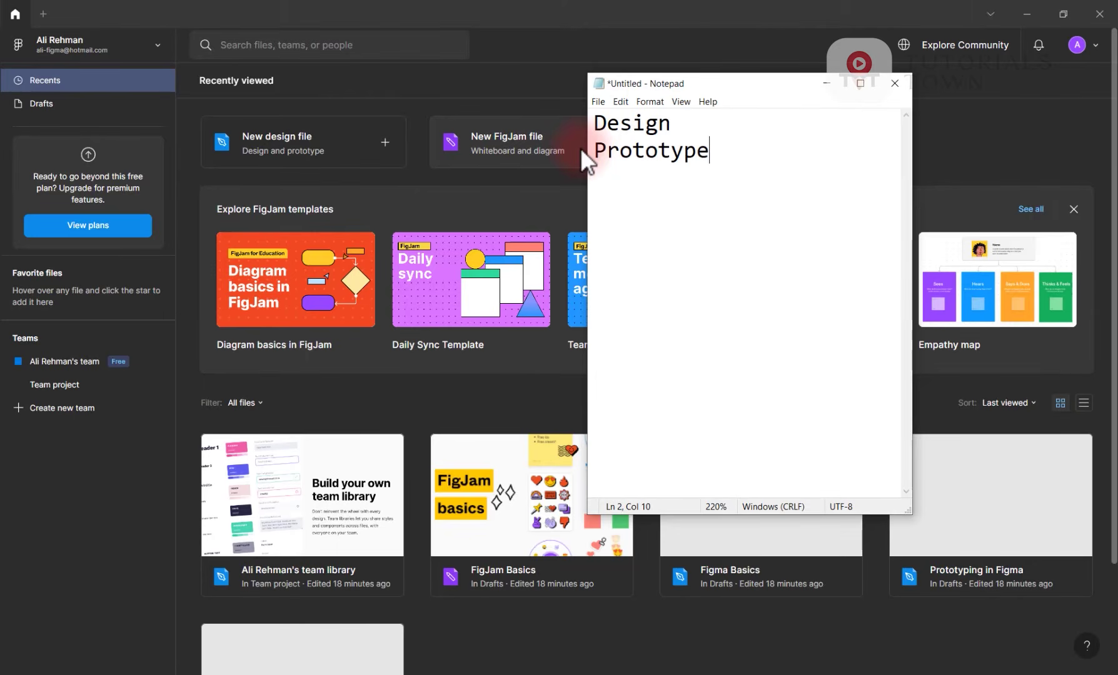
Under Design, add the lines "---- Screens", "---- Web Pages" and an empty "----" item, followed by a blank line.
key("Up")
key("Return")
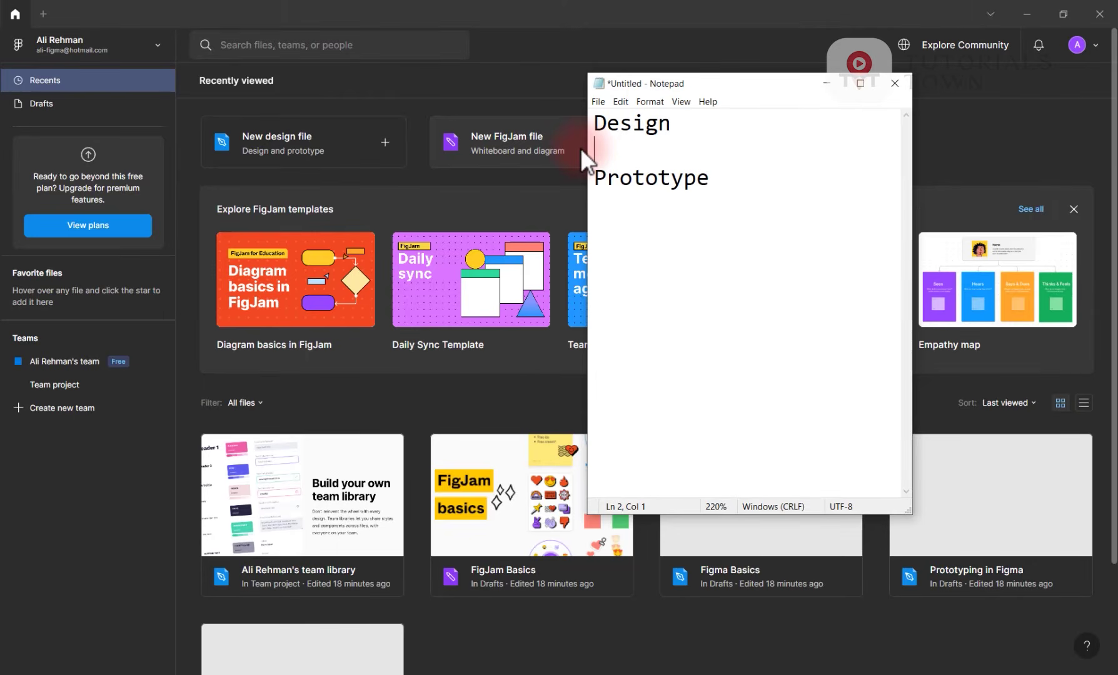
type("---- Screens")
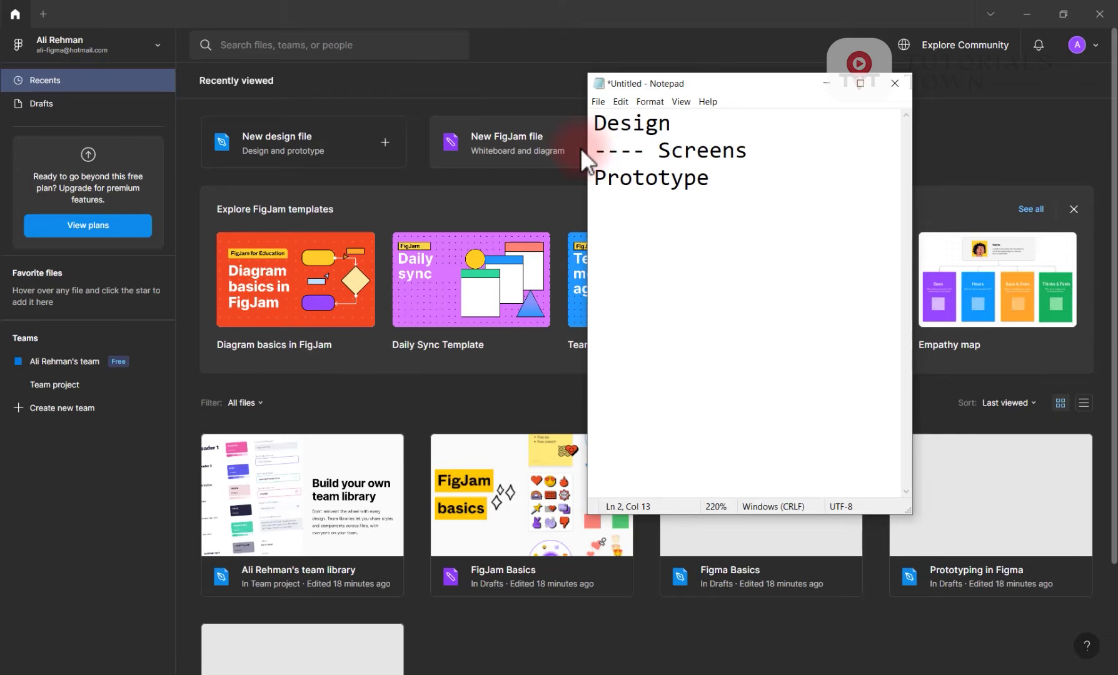
key("Return")
type("---- ")
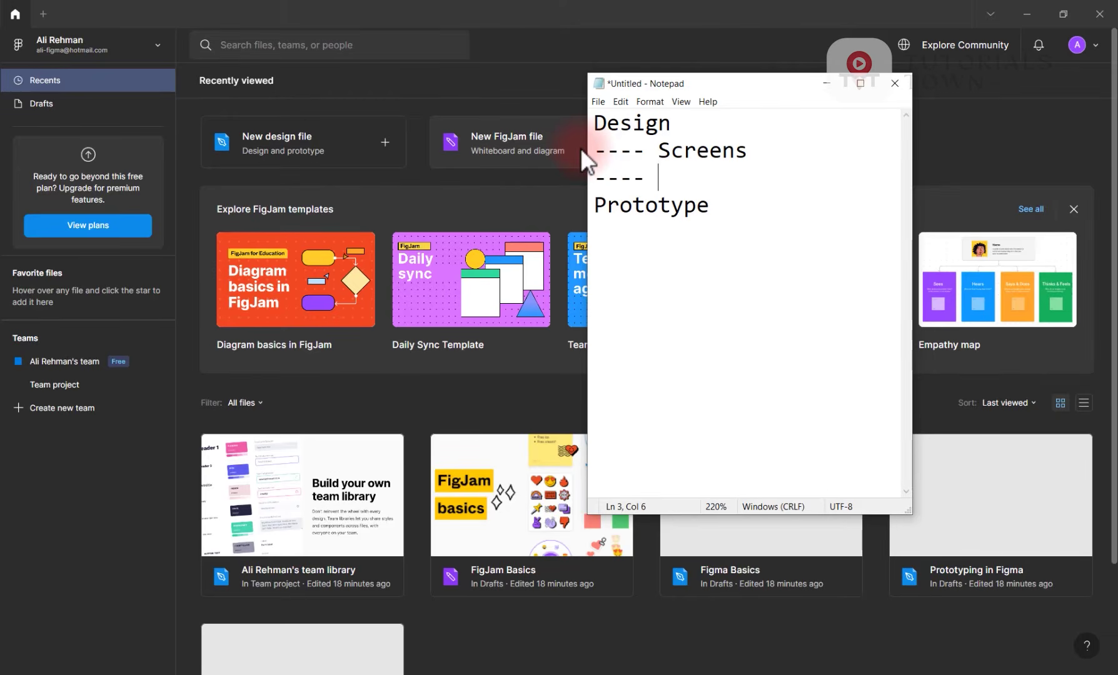
type("Web Pa")
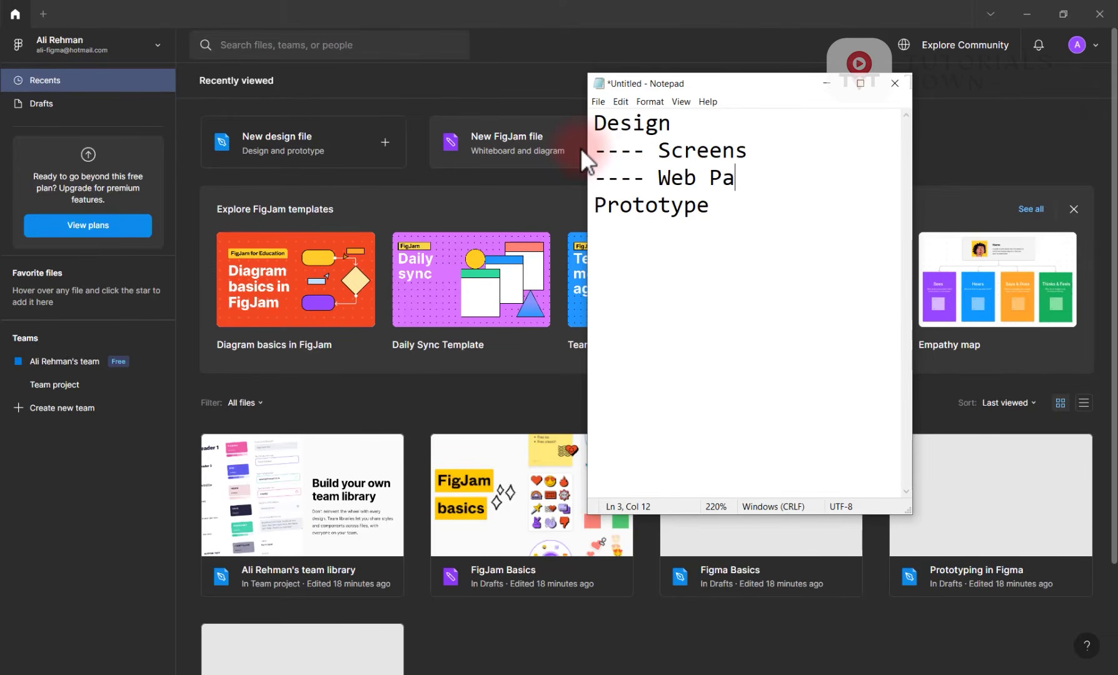
type("ges")
key("Return")
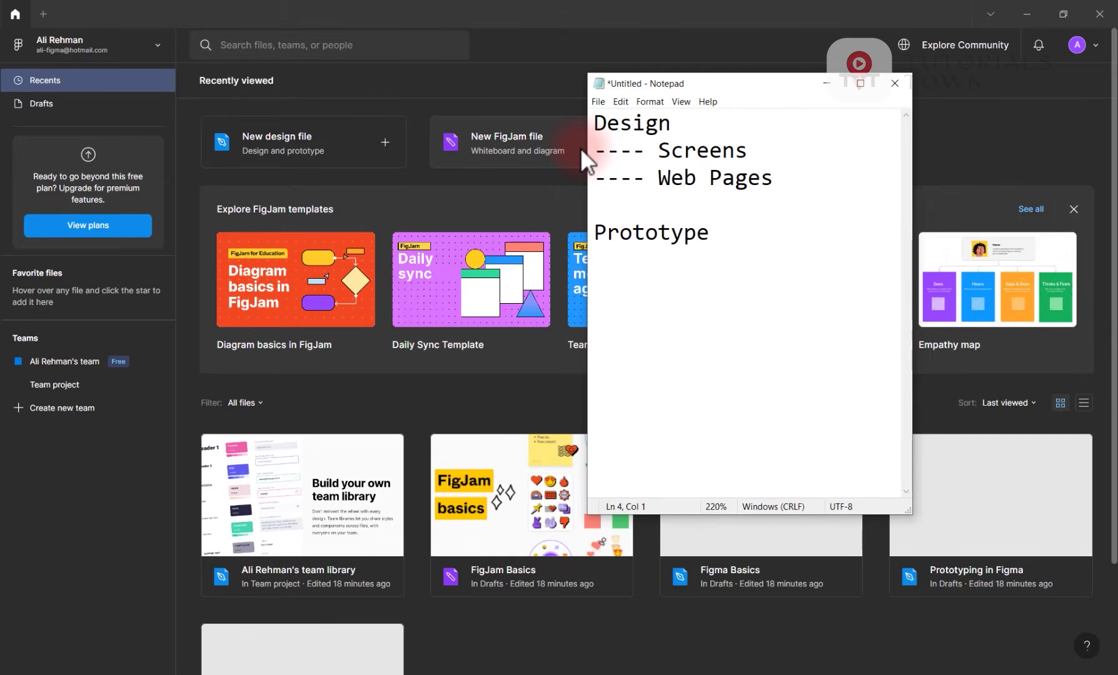
type("----")
left_click_drag(737, 151, 666, 151)
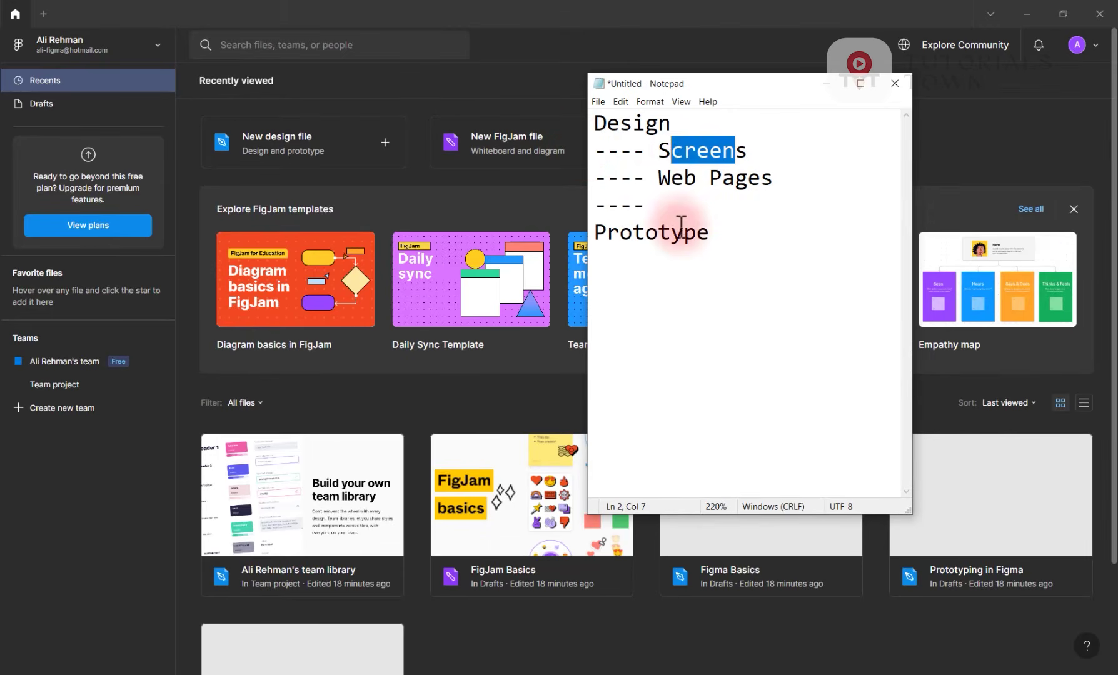
left_click(664, 207)
key("Return")
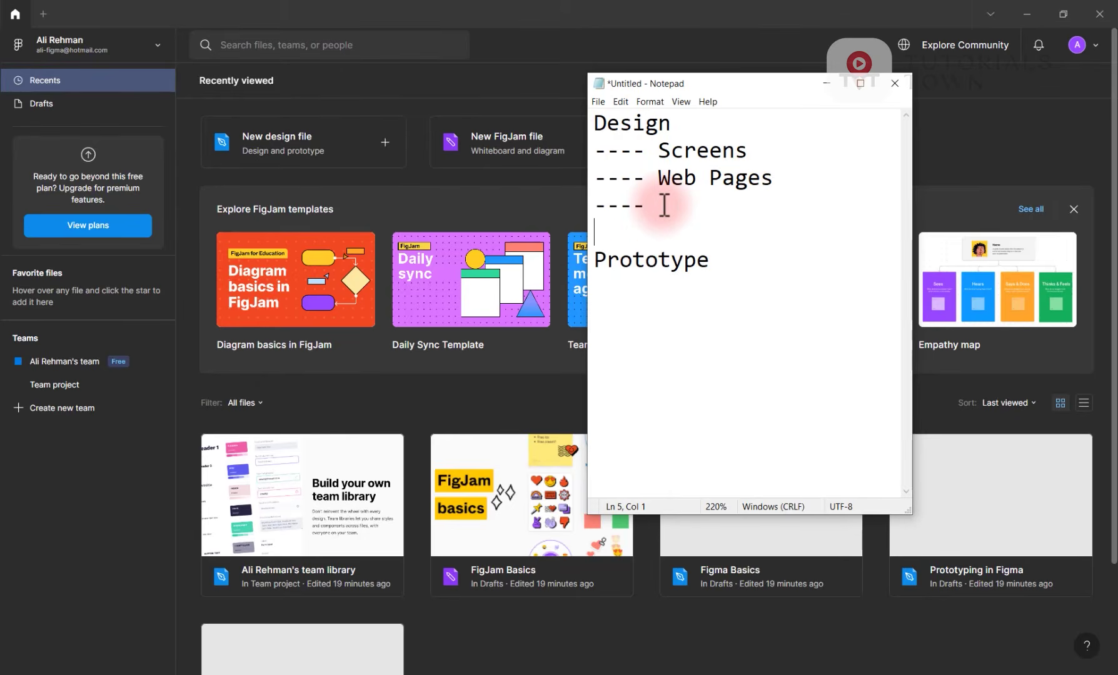
Add the line "---- Linking" below the Prototype heading in the note.
left_click(718, 270)
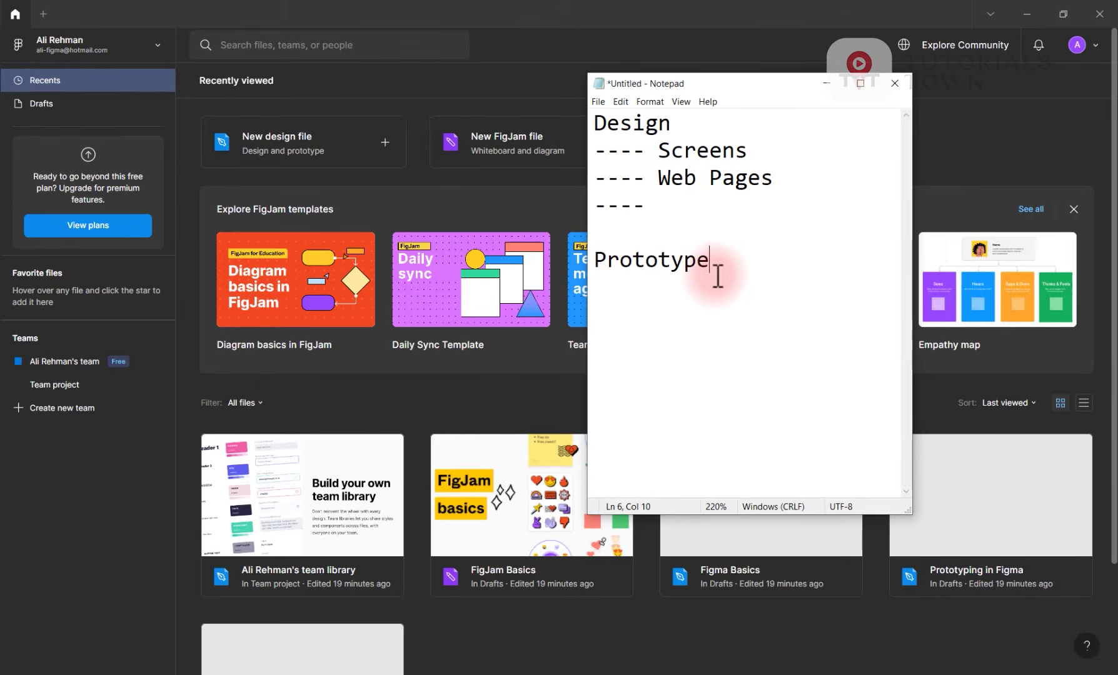
key("Return")
type("---- Linking")
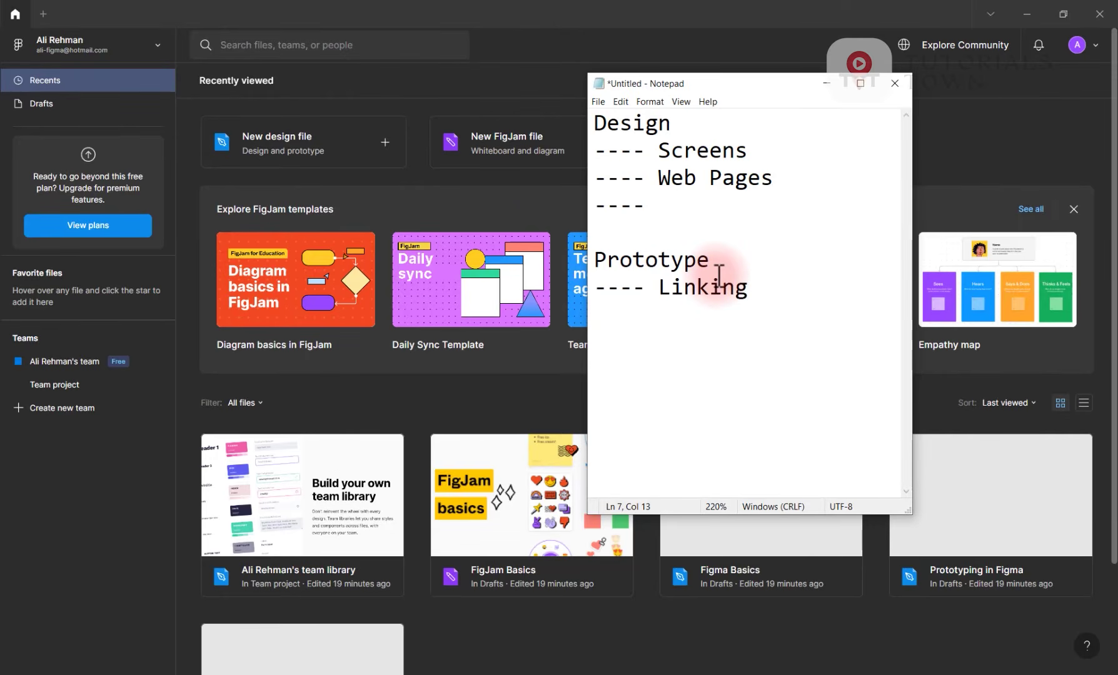
Switch back to Figma, open the Figma Basics file from the recent files and decline the quick tour.
left_click(862, 643)
left_click(795, 538)
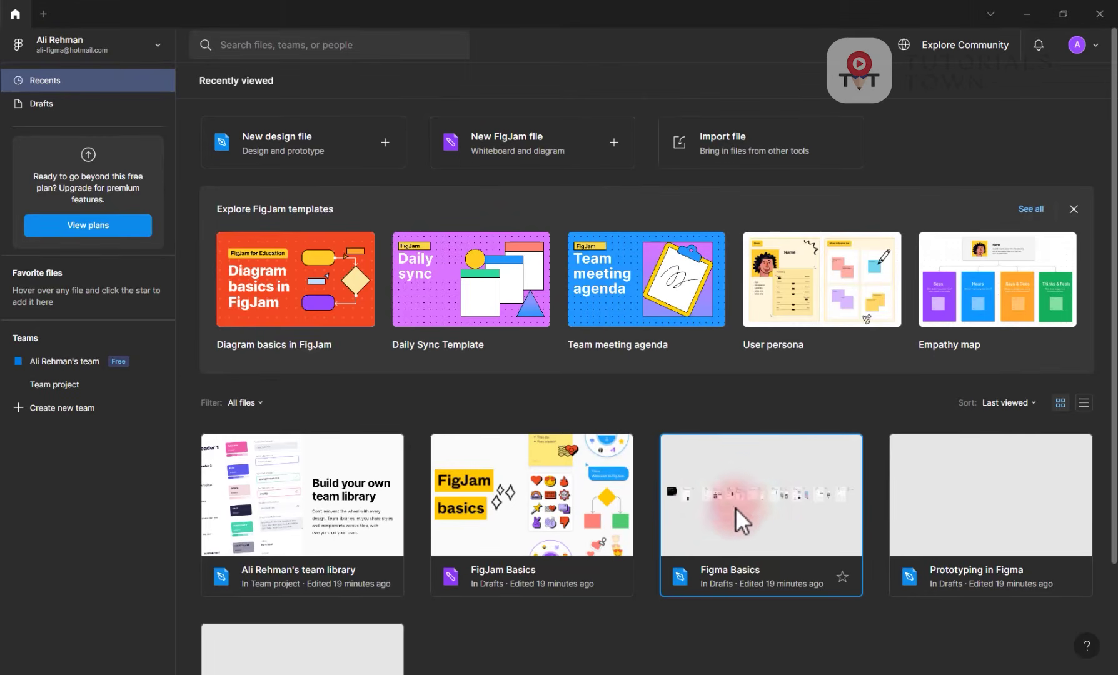
double_click(774, 569)
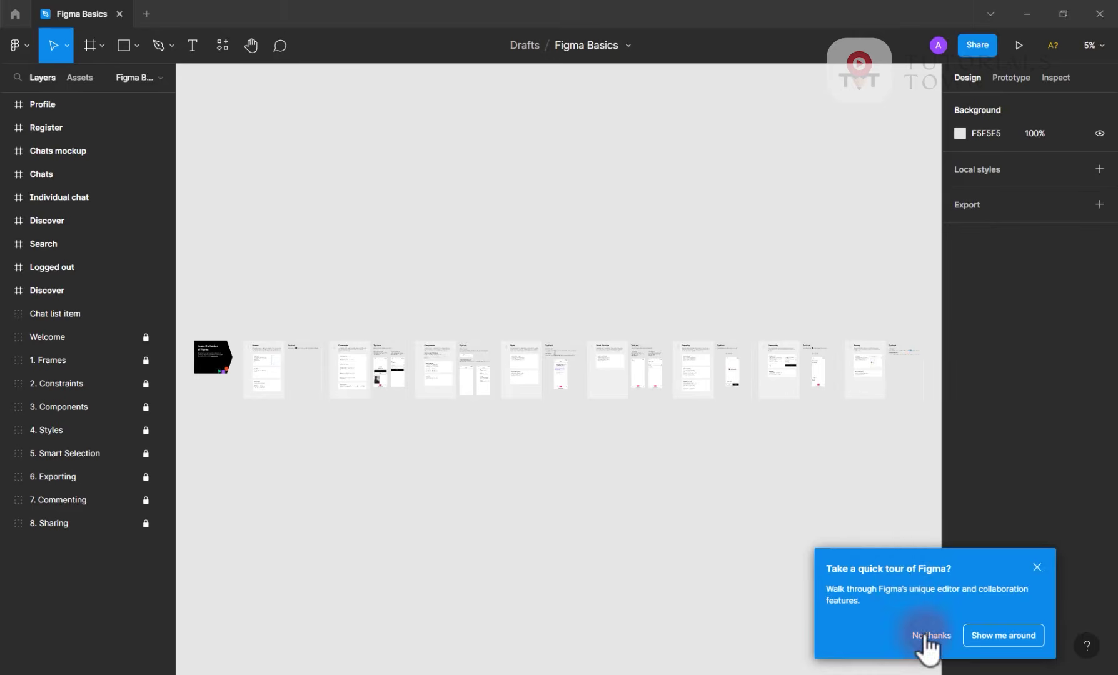
left_click(924, 644)
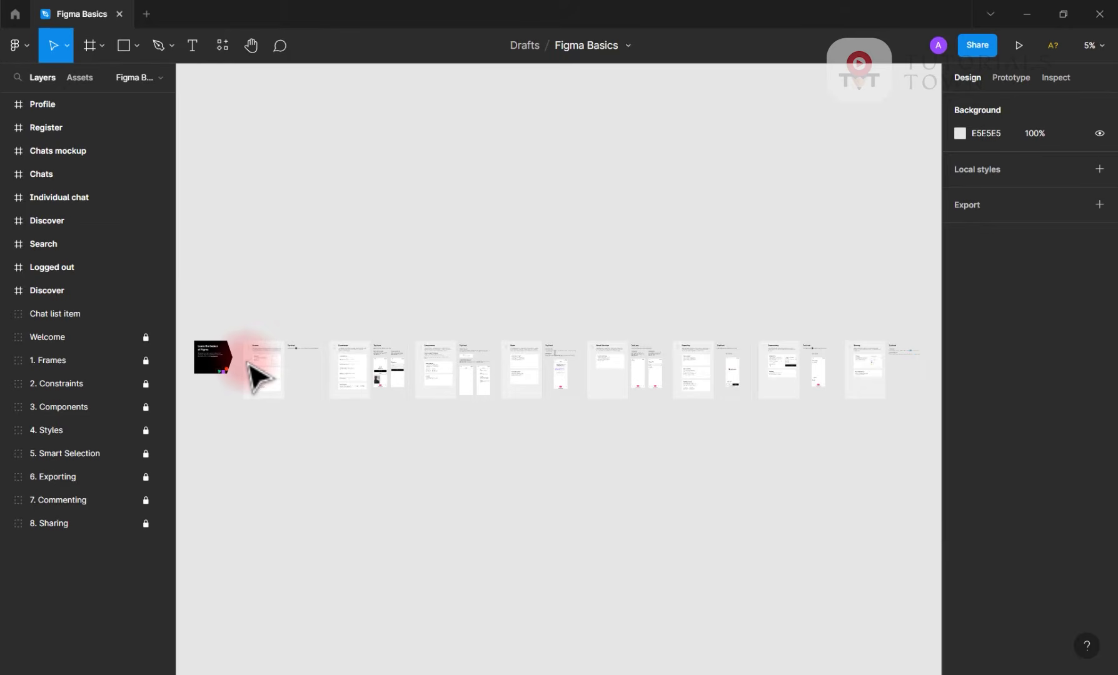
Inspect the Frames section on the canvas, present the file's prototype and go to its home screen.
scroll(260, 379, "up", 3)
scroll(285, 427, "up", 10)
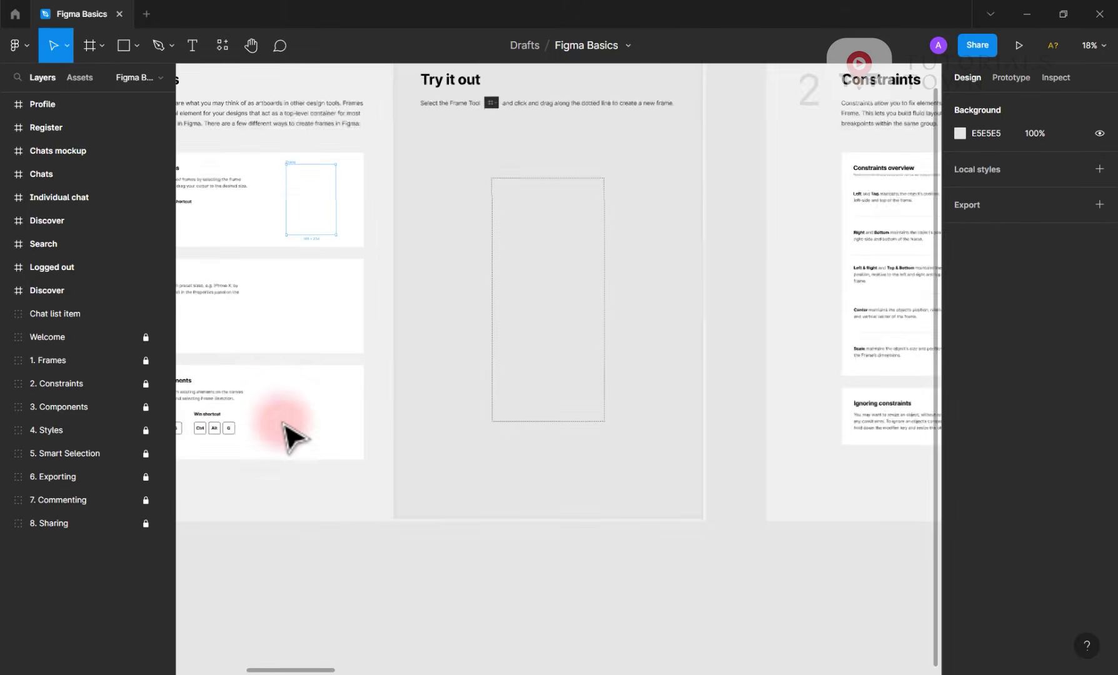
left_click_drag(268, 295, 390, 279)
left_click(1019, 46)
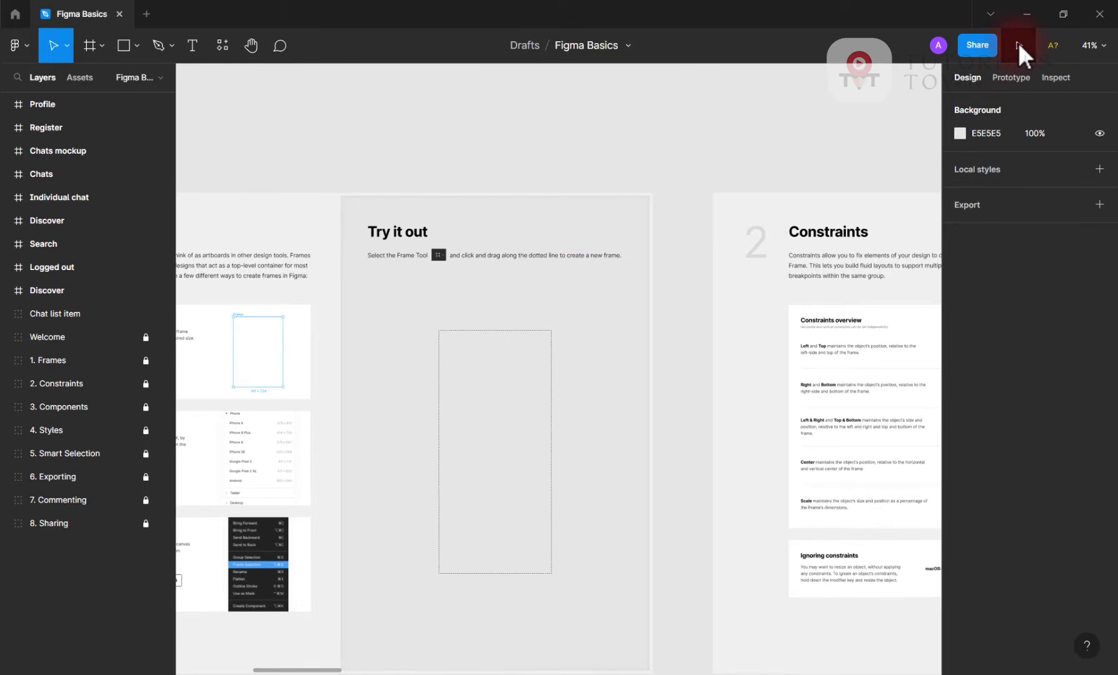
left_click(1019, 45)
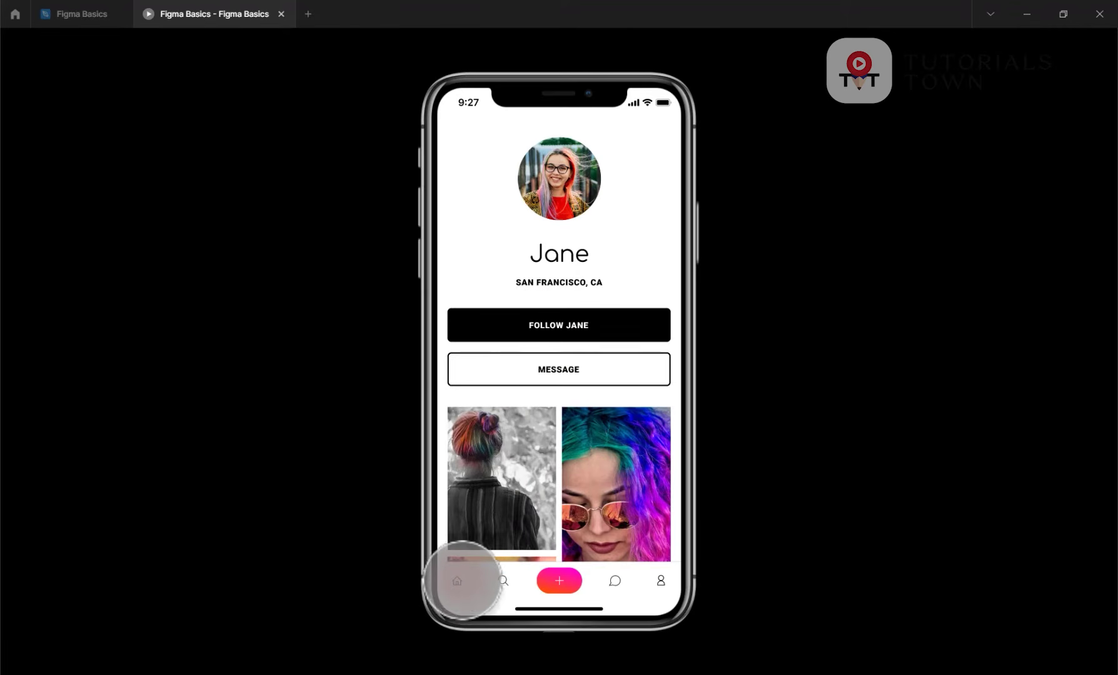
left_click(462, 580)
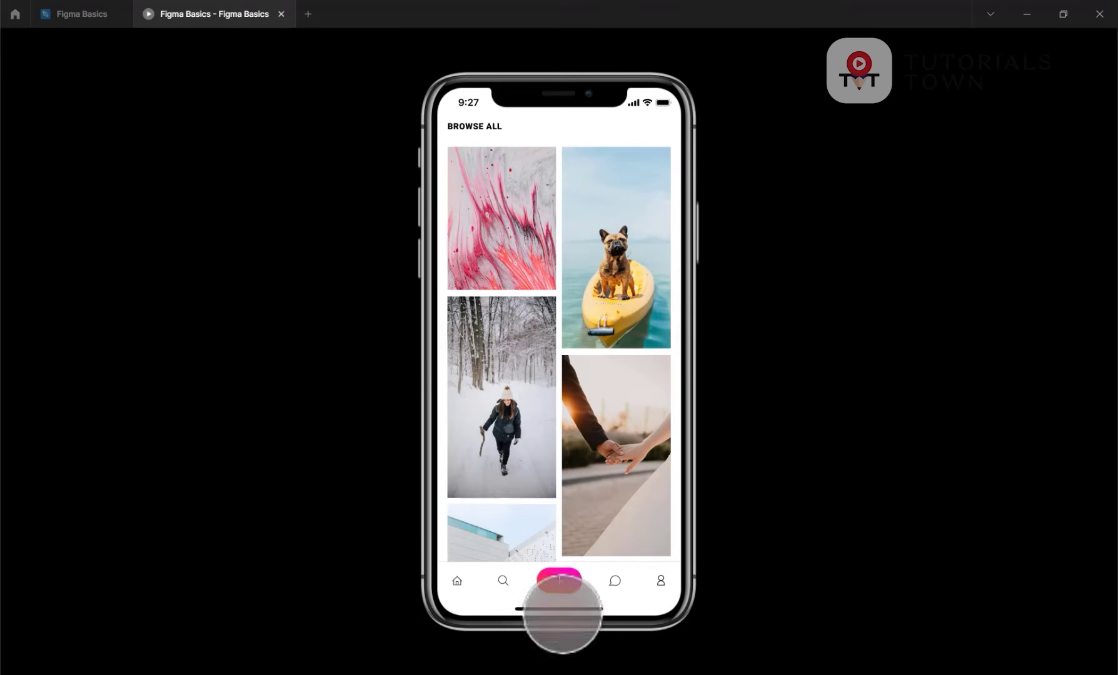
Compare the Figma Basics design file with its running prototype, and close both to return to the home page.
left_click(93, 15)
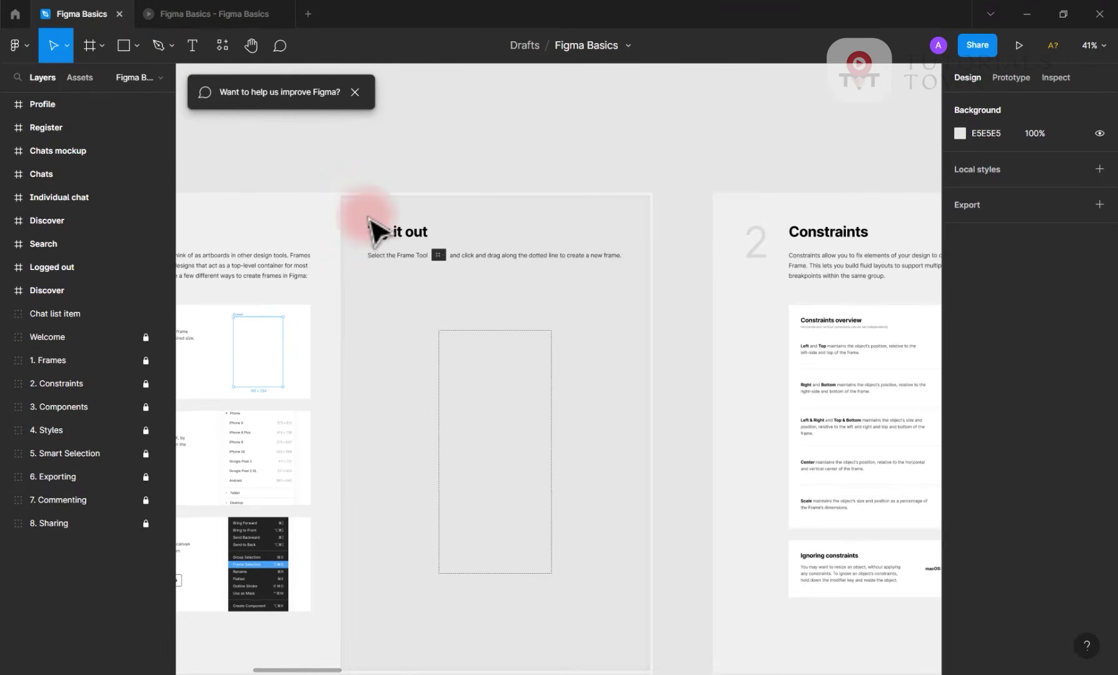
left_click(186, 12)
mouse_move(101, 13)
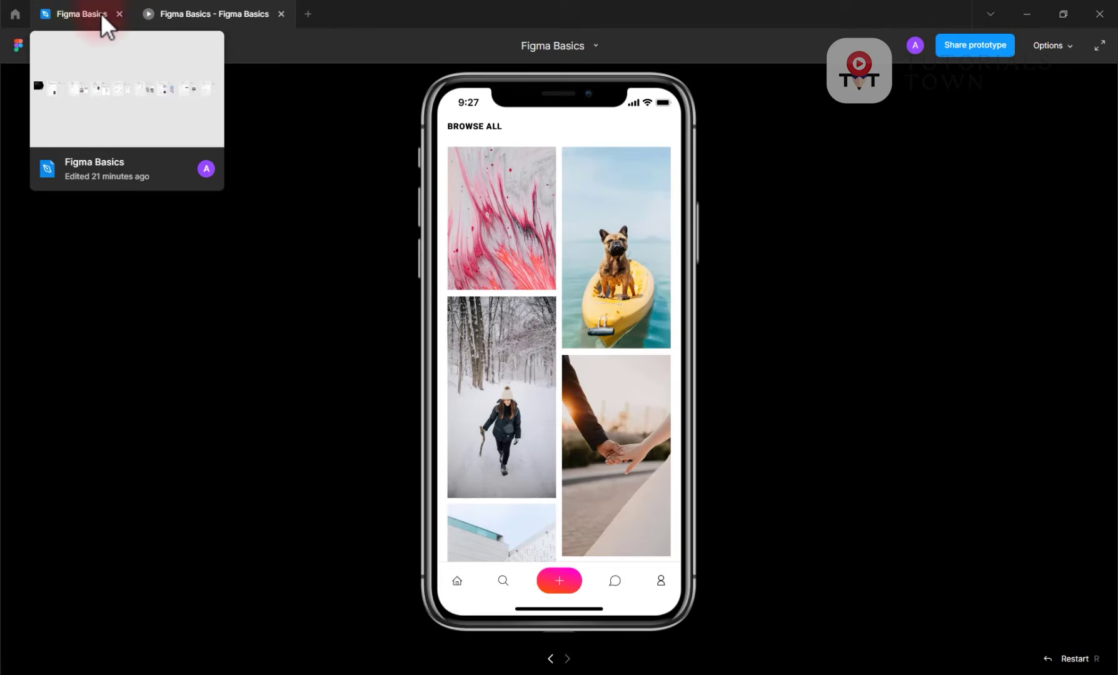
left_click(281, 13)
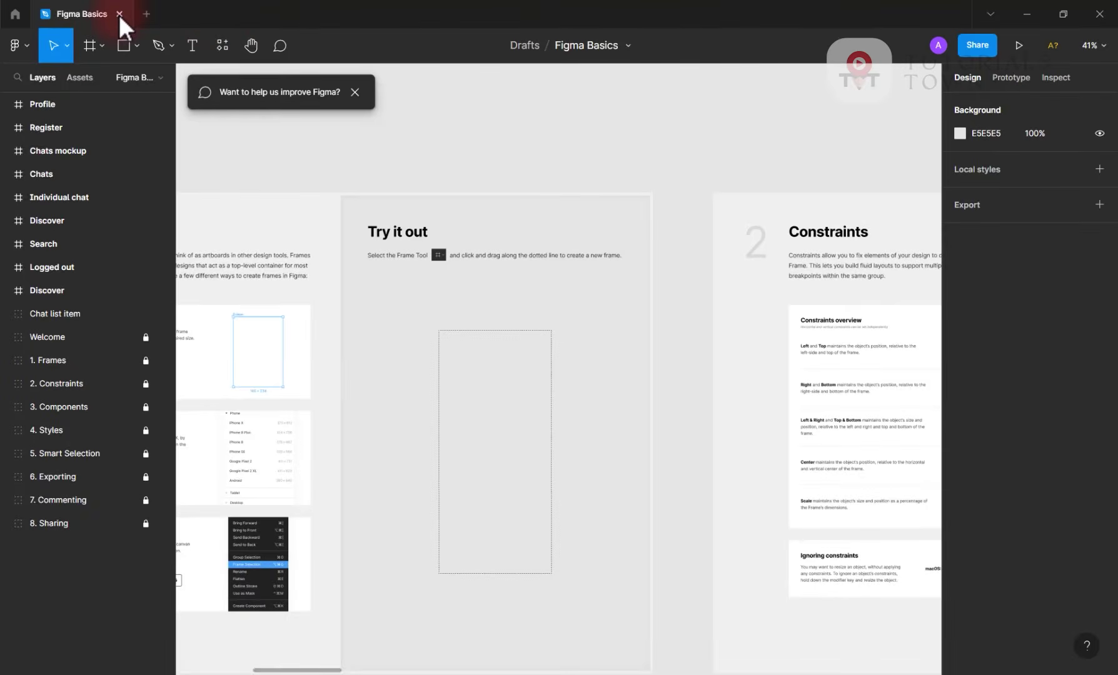
left_click(119, 14)
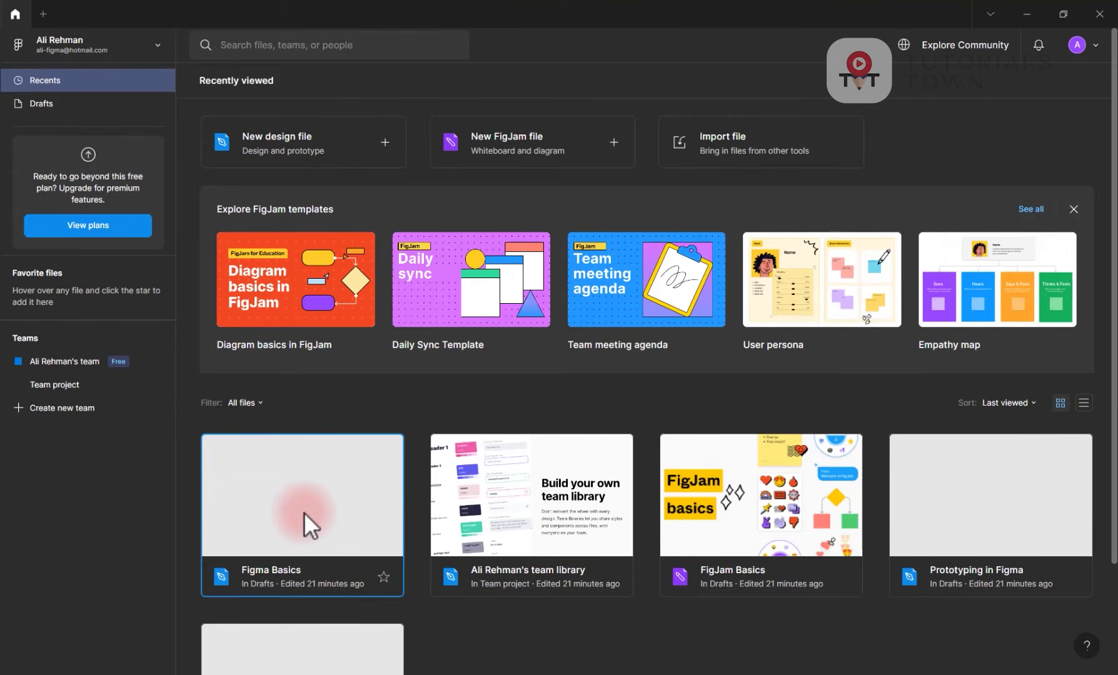
scroll(304, 512, "down", 1)
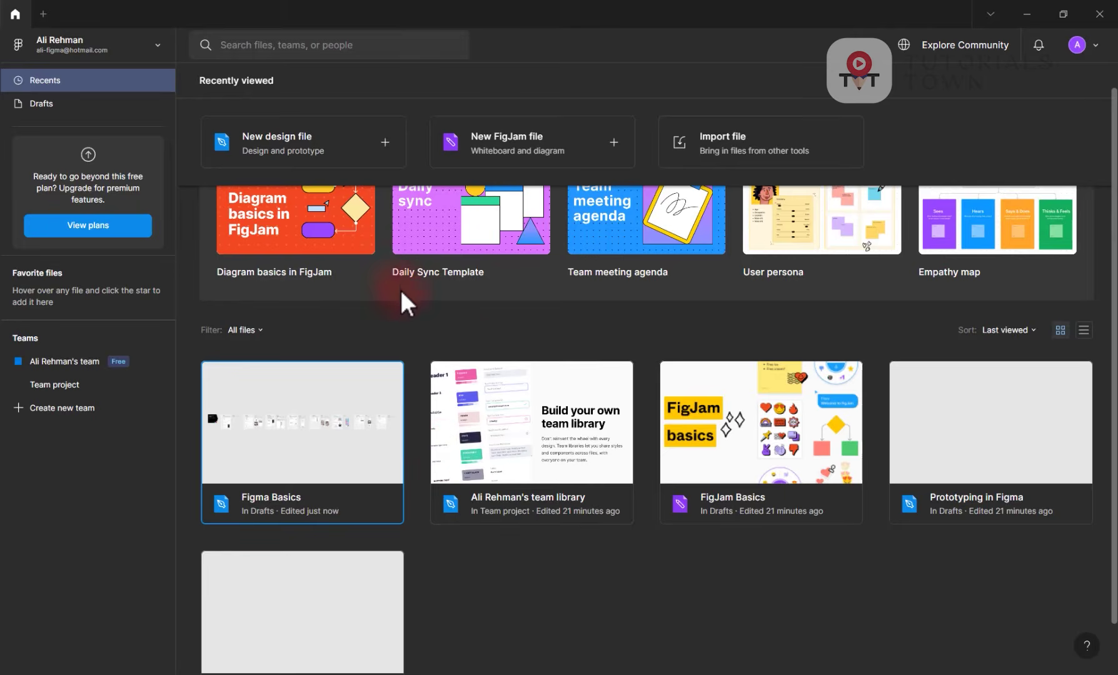
scroll(399, 288, "up", 1)
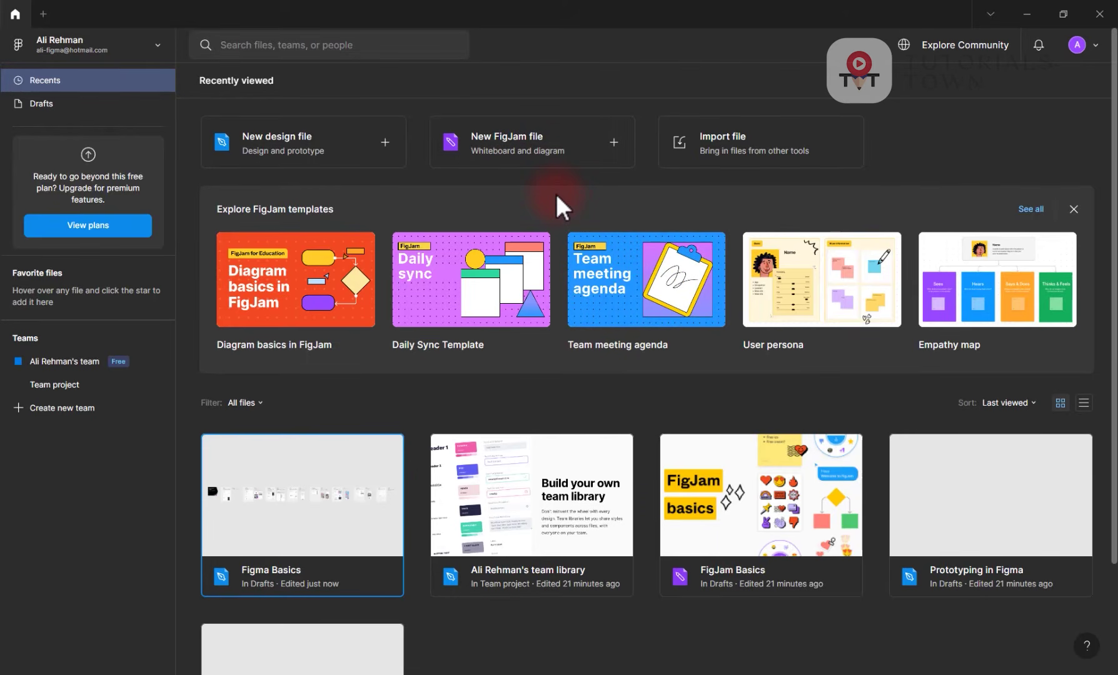
Look over the FigJam templates and the recently viewed files on the home page.
scroll(598, 466, "down", 2)
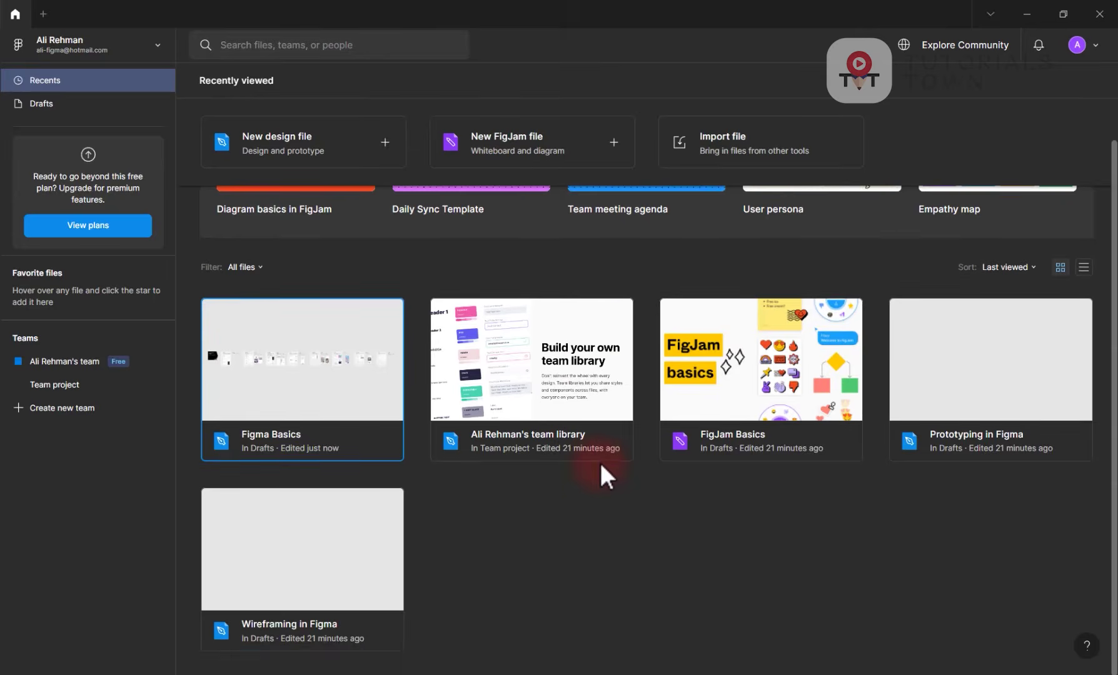
scroll(594, 479, "up", 2)
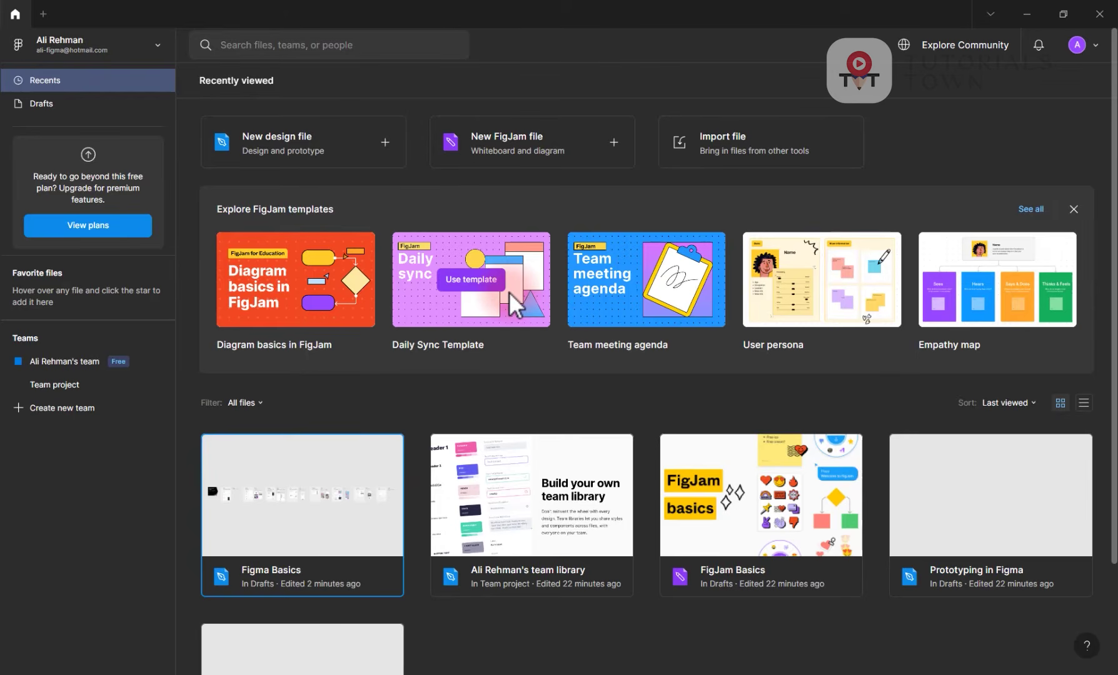
scroll(253, 457, "down", 2)
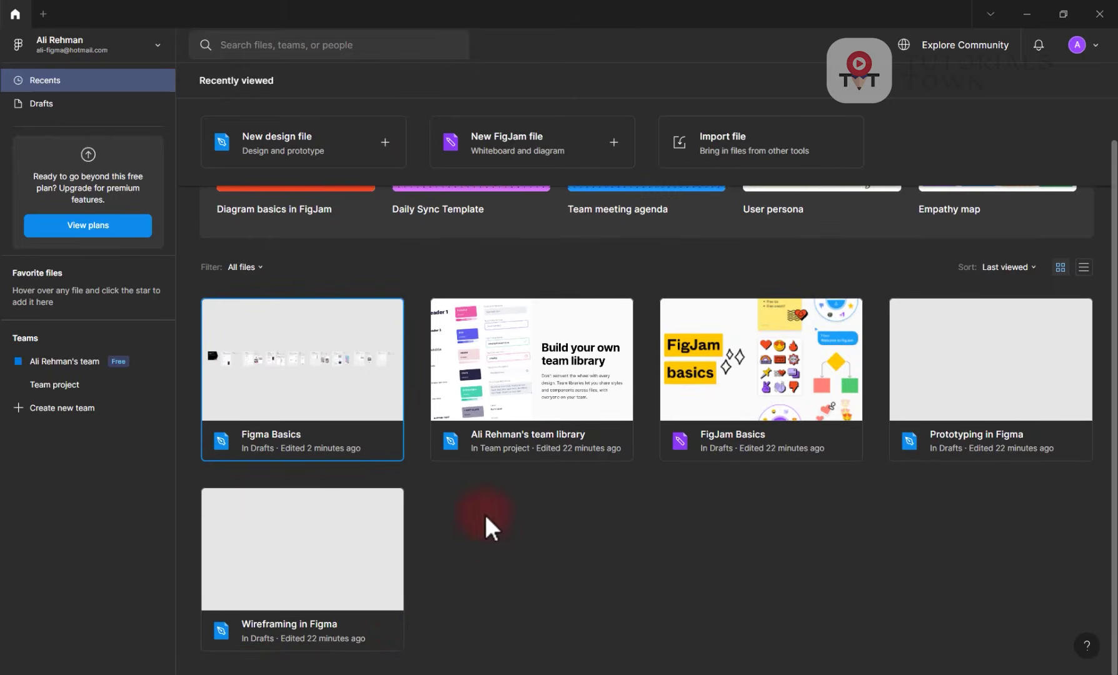
scroll(356, 394, "up", 2)
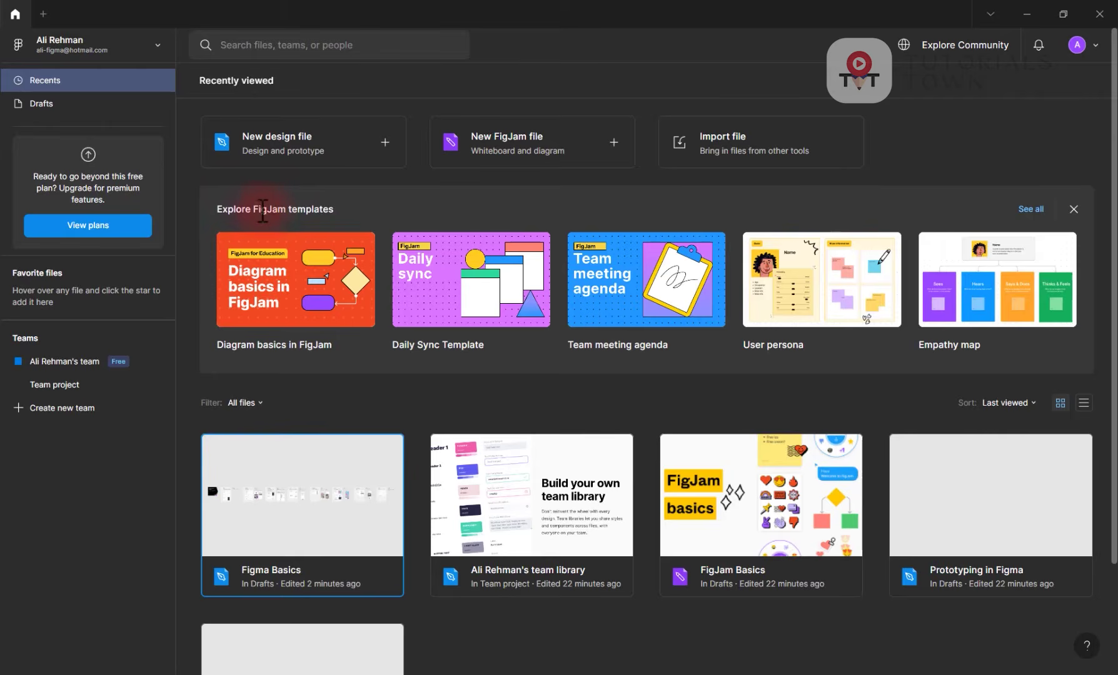
mouse_move(303, 283)
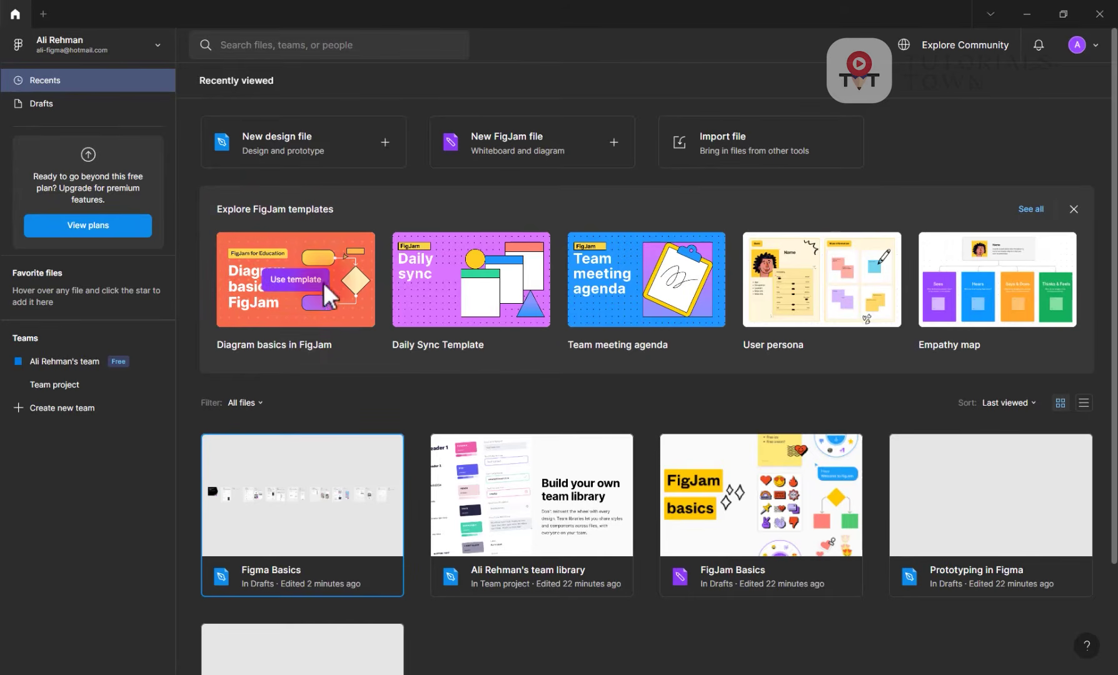
mouse_move(1050, 280)
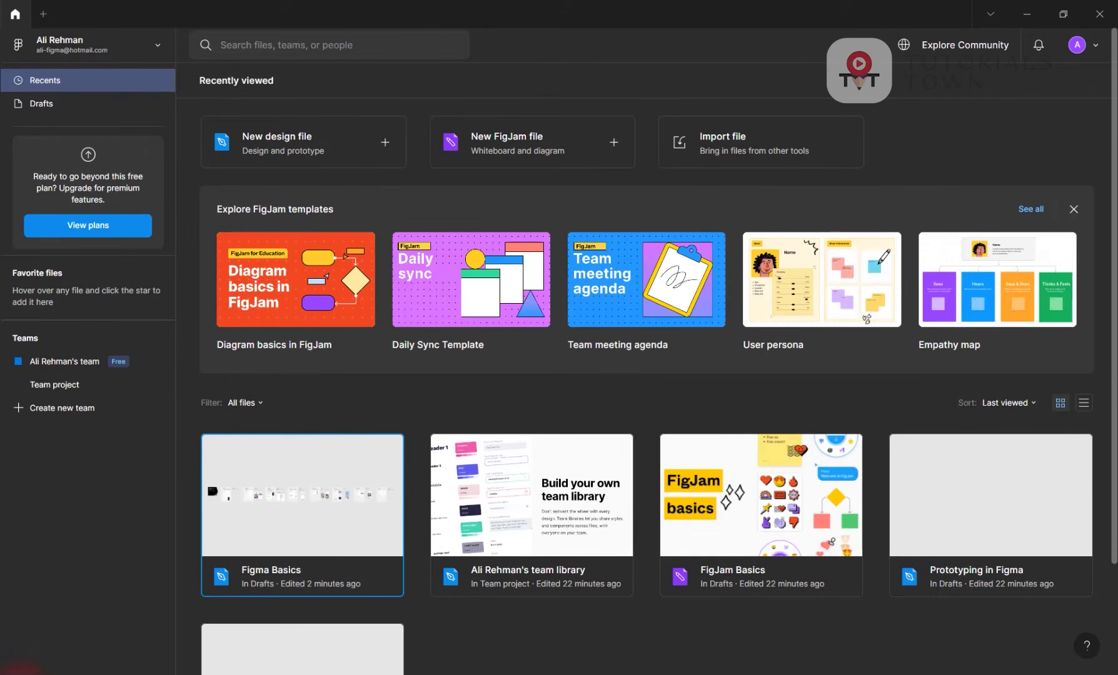
Open Paint and draw a black outlined rectangle of about 154 × 133 px on the blank canvas.
key("super")
type("paint")
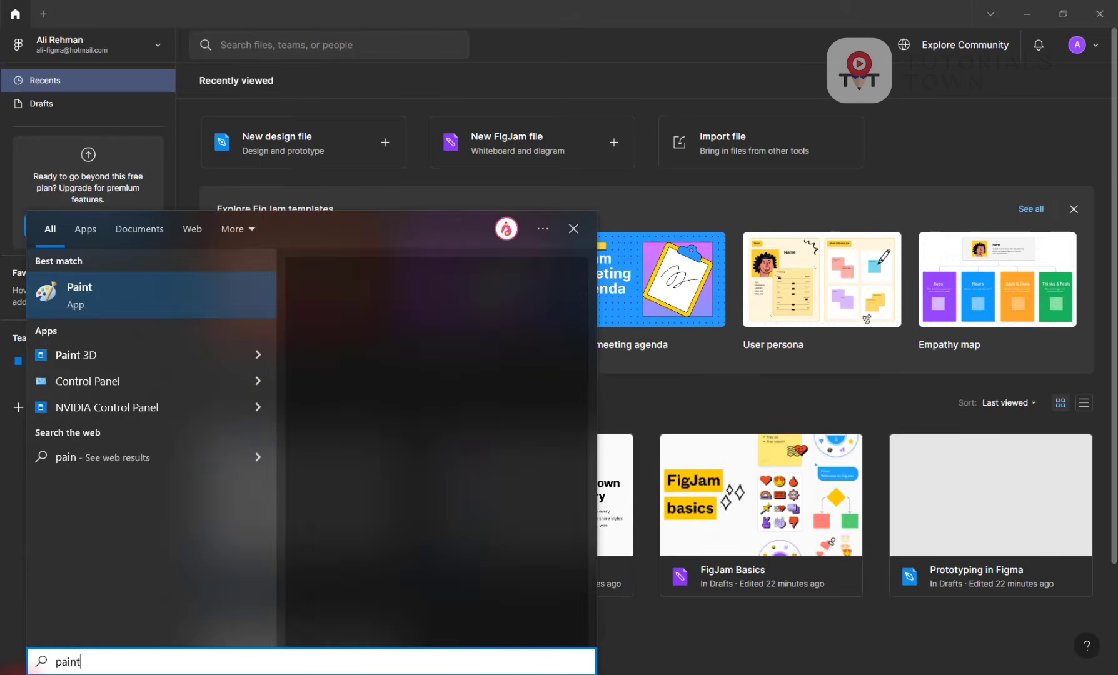
key("Return")
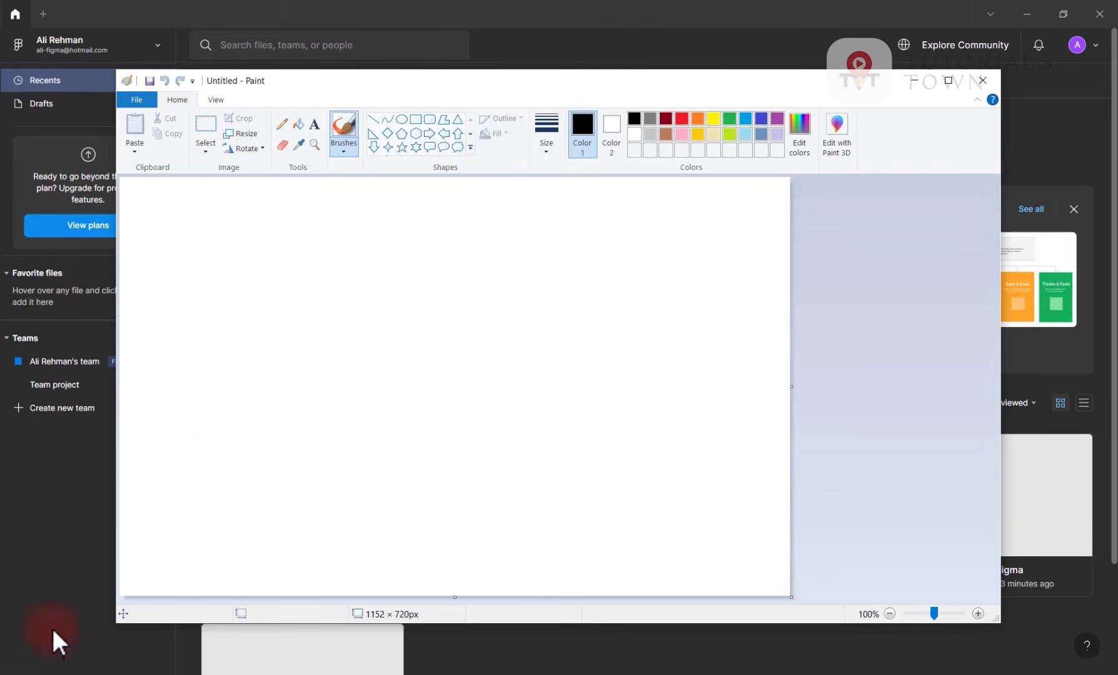
left_click(416, 119)
left_click_drag(258, 292, 350, 370)
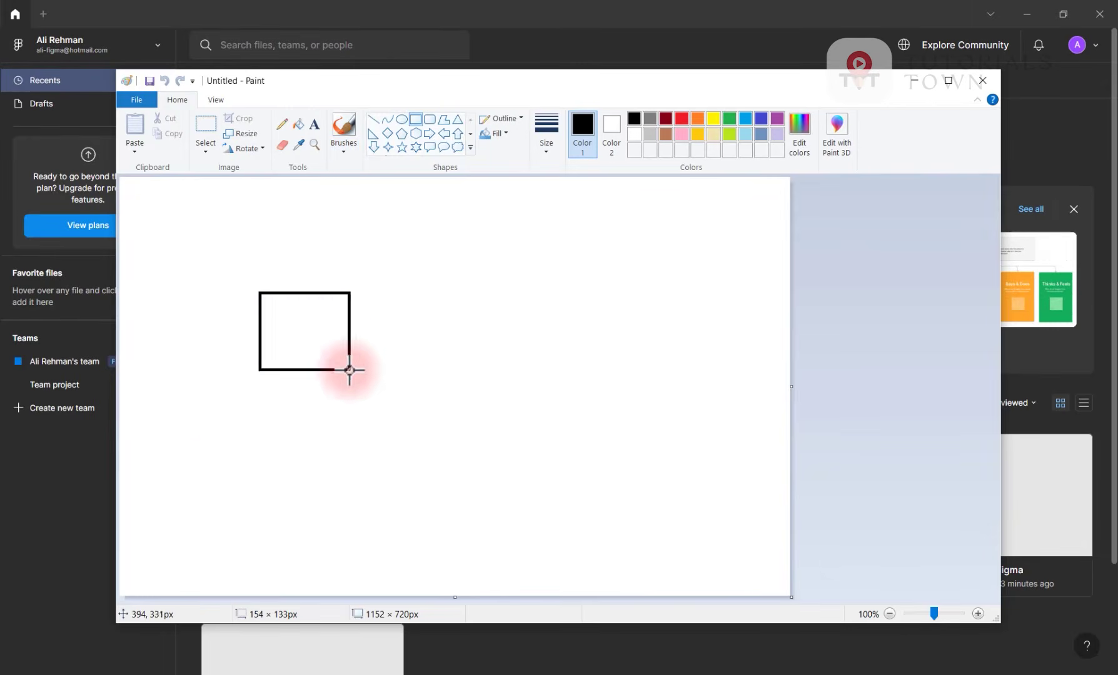
Draw a thin horizontal bar of about 178 × 9 px extending from the rectangle, and close Paint without saving.
left_click(386, 291)
left_click(373, 119)
left_click_drag(336, 328, 442, 328)
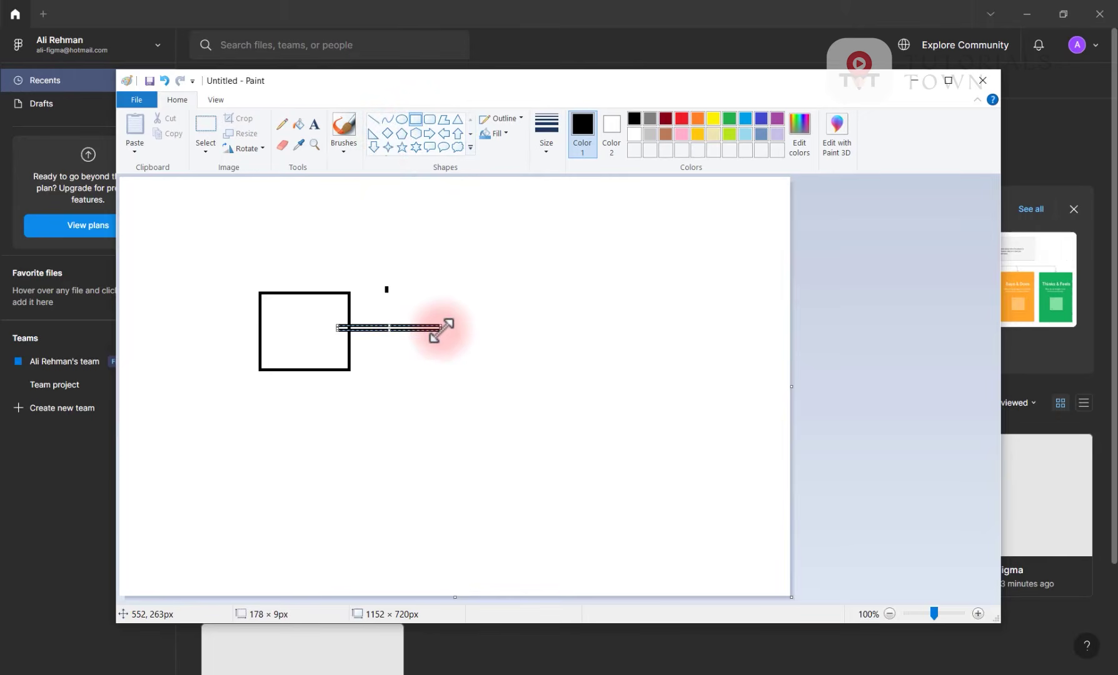
left_click(985, 85)
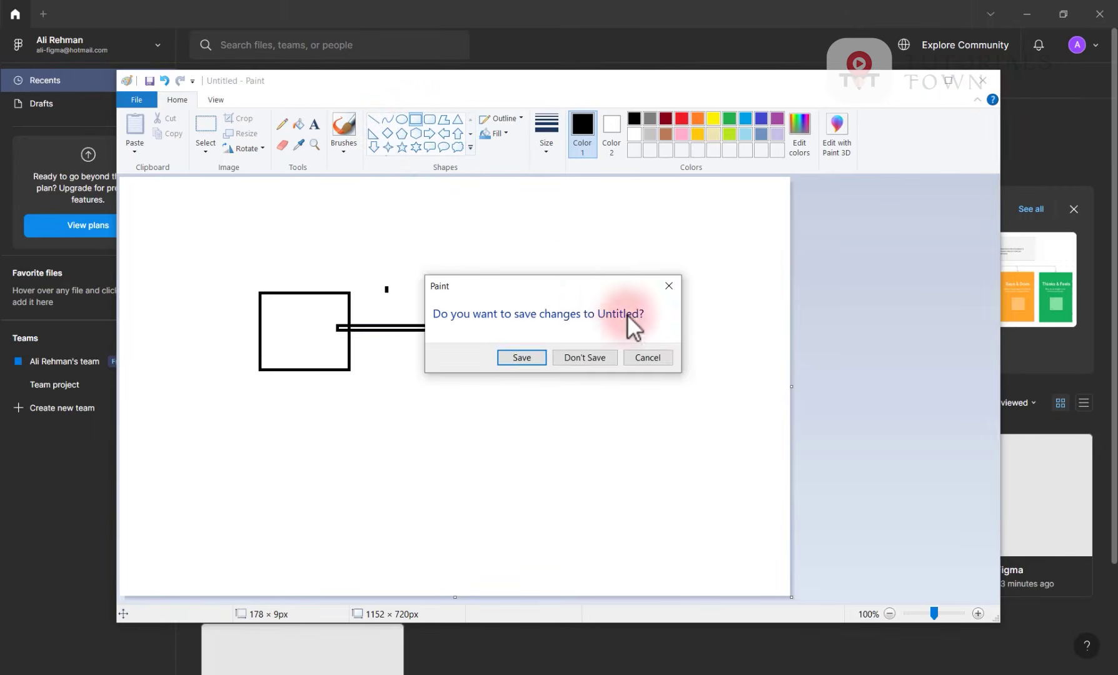
left_click(599, 359)
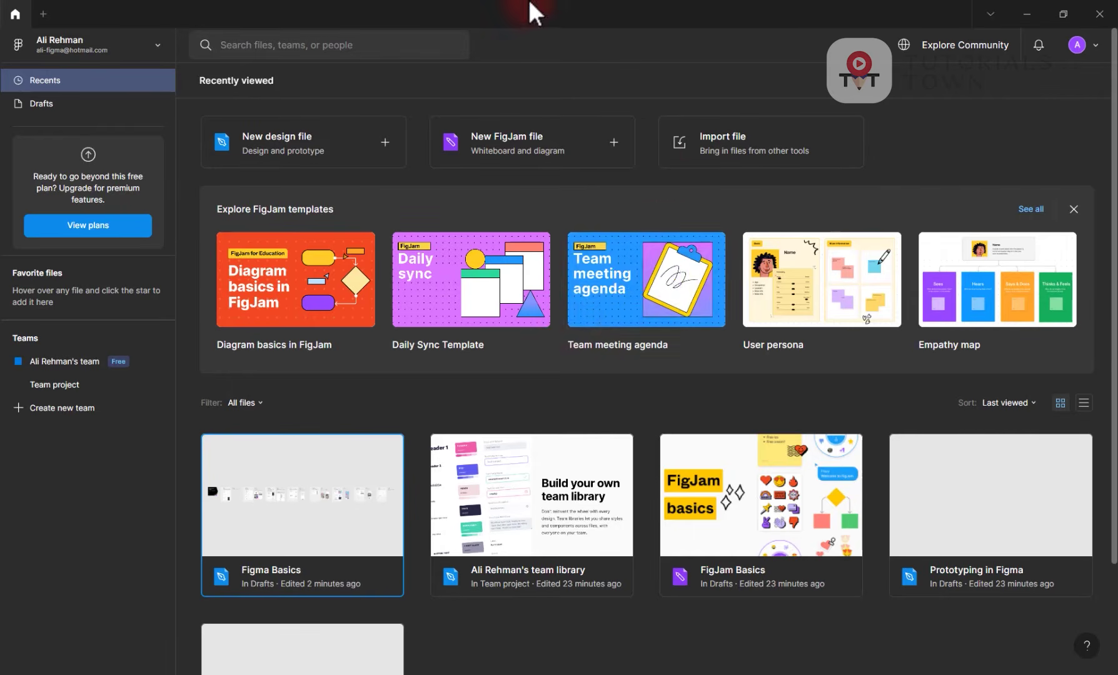
Review the home page's FigJam templates, the recent files and the suggestions offered by the file search.
mouse_move(615, 309)
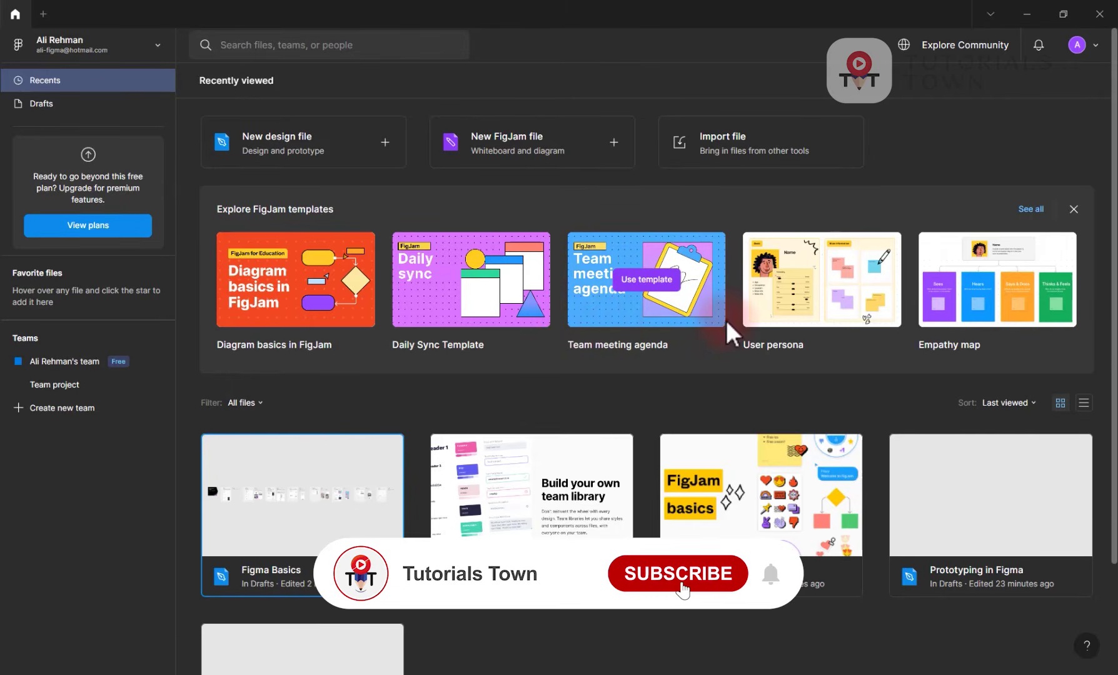
mouse_move(839, 295)
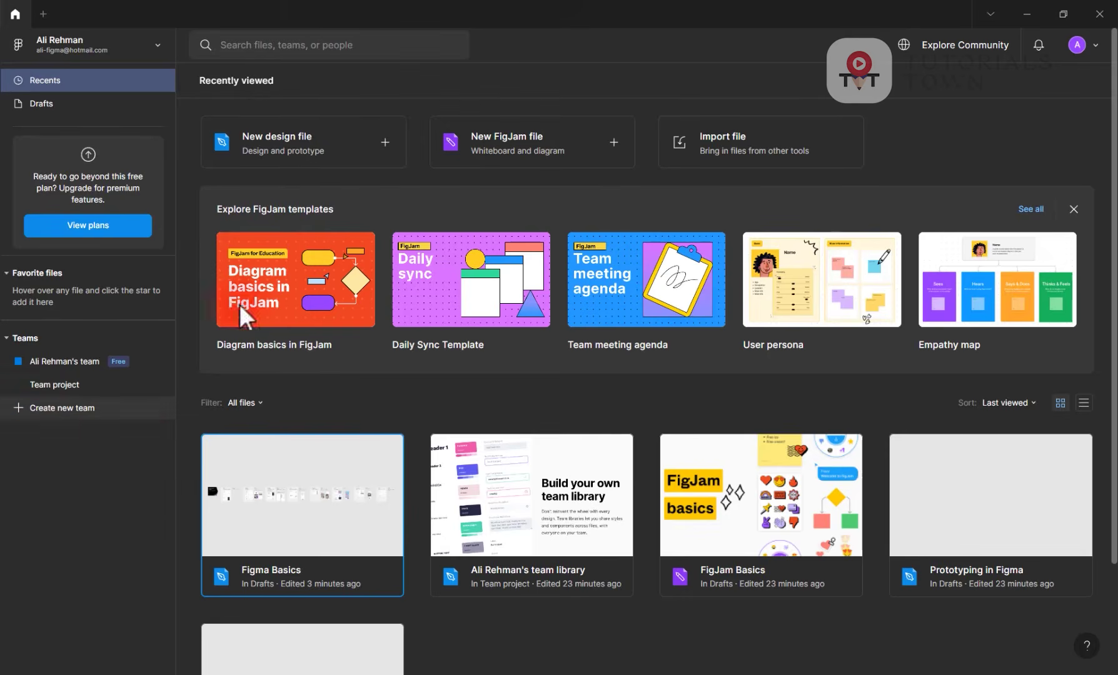
left_click(268, 41)
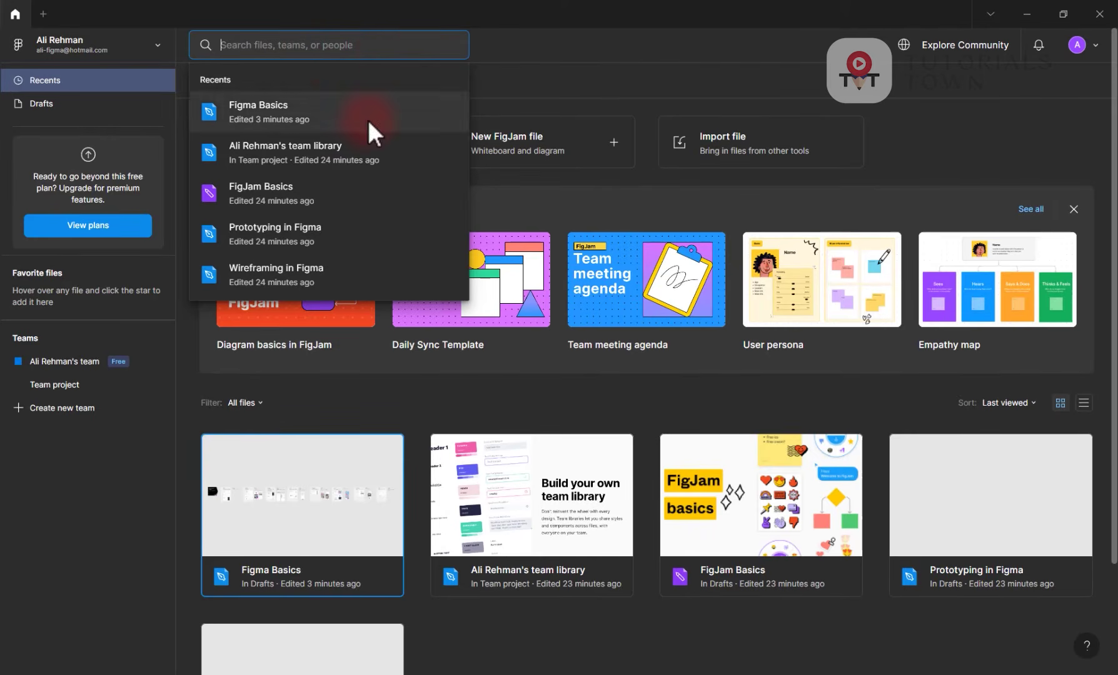
scroll(504, 287, "down", 3)
left_click(622, 500)
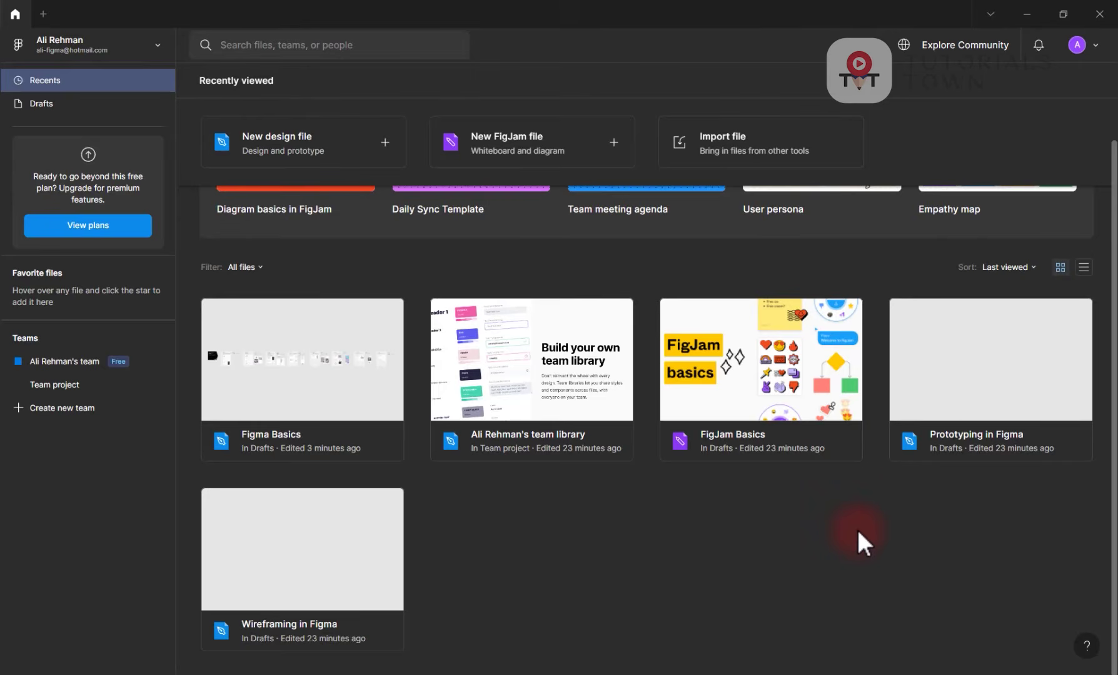
scroll(848, 473, "up", 3)
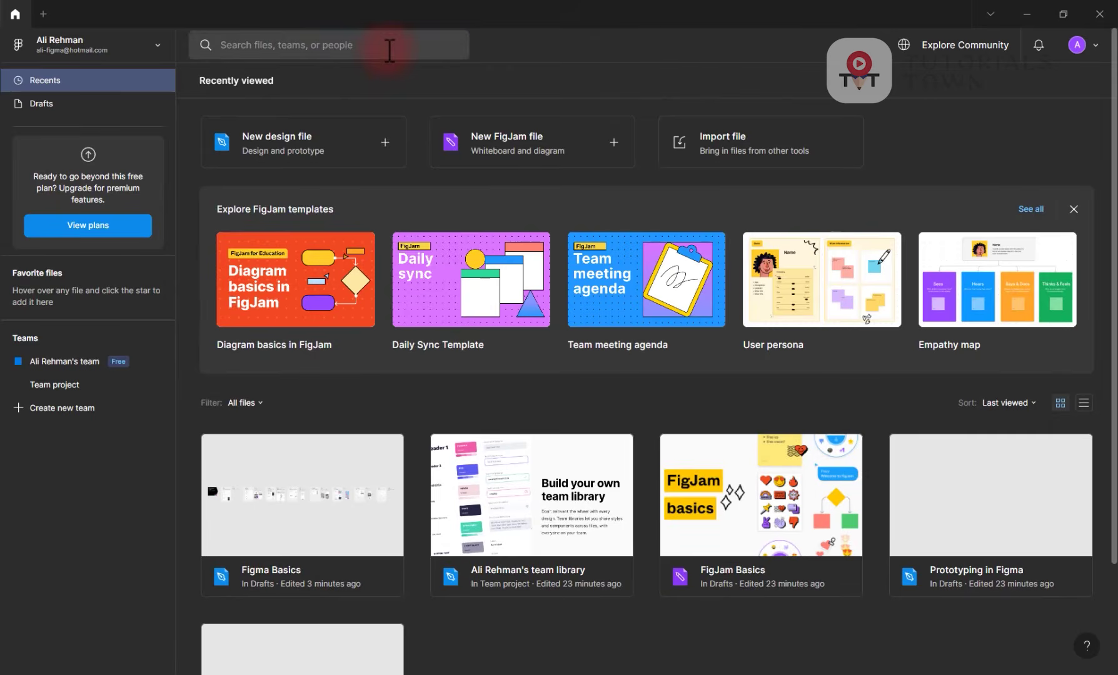
left_click(389, 48)
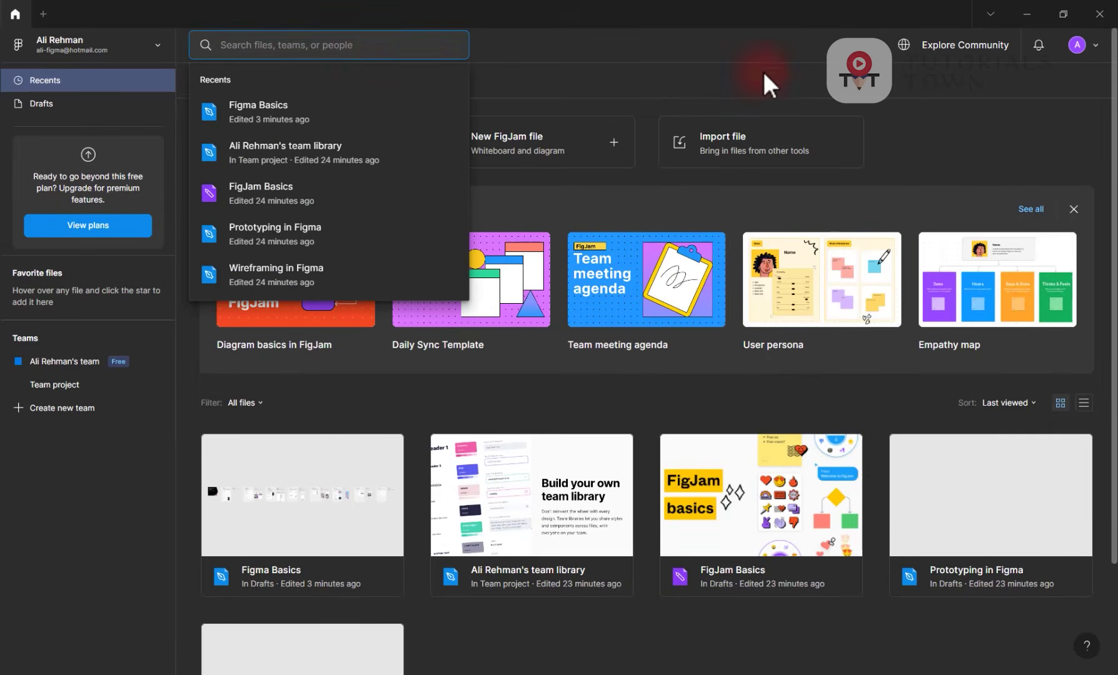
left_click(667, 70)
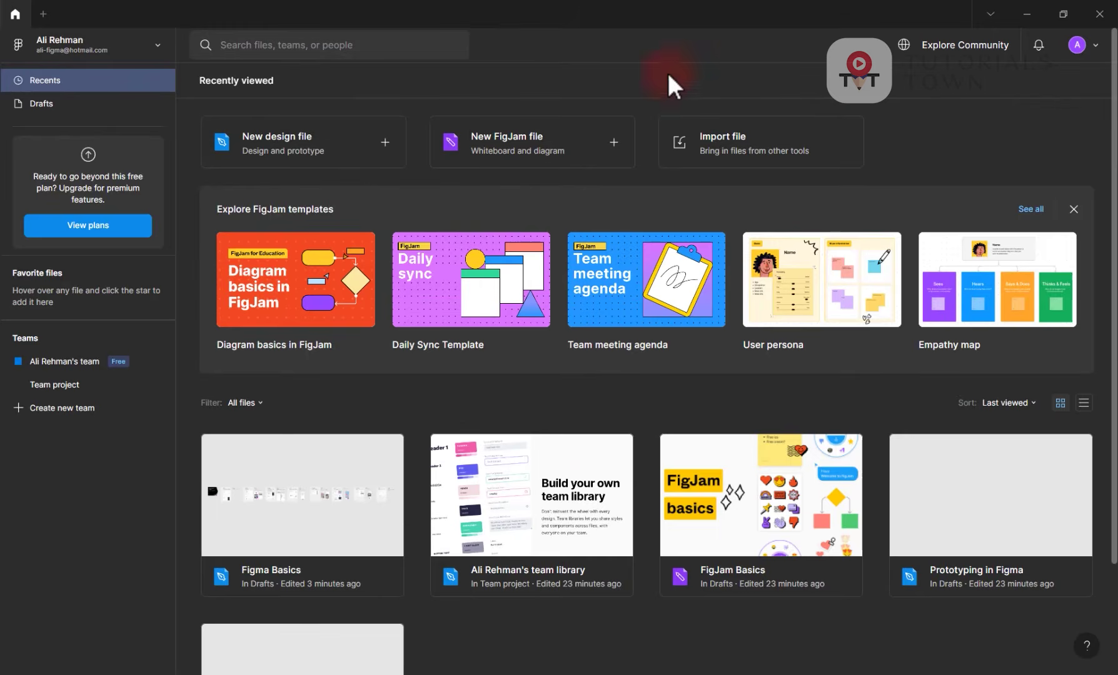
Open the Figma Community and browse the resources in the Inspiration category.
left_click(958, 53)
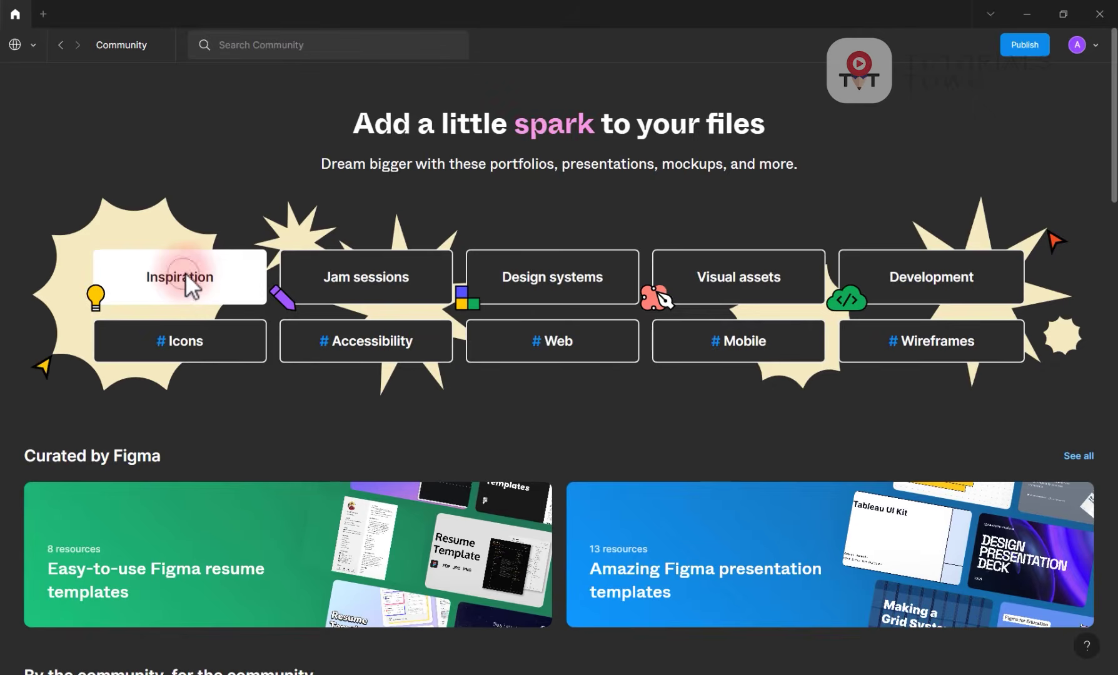
left_click(185, 274)
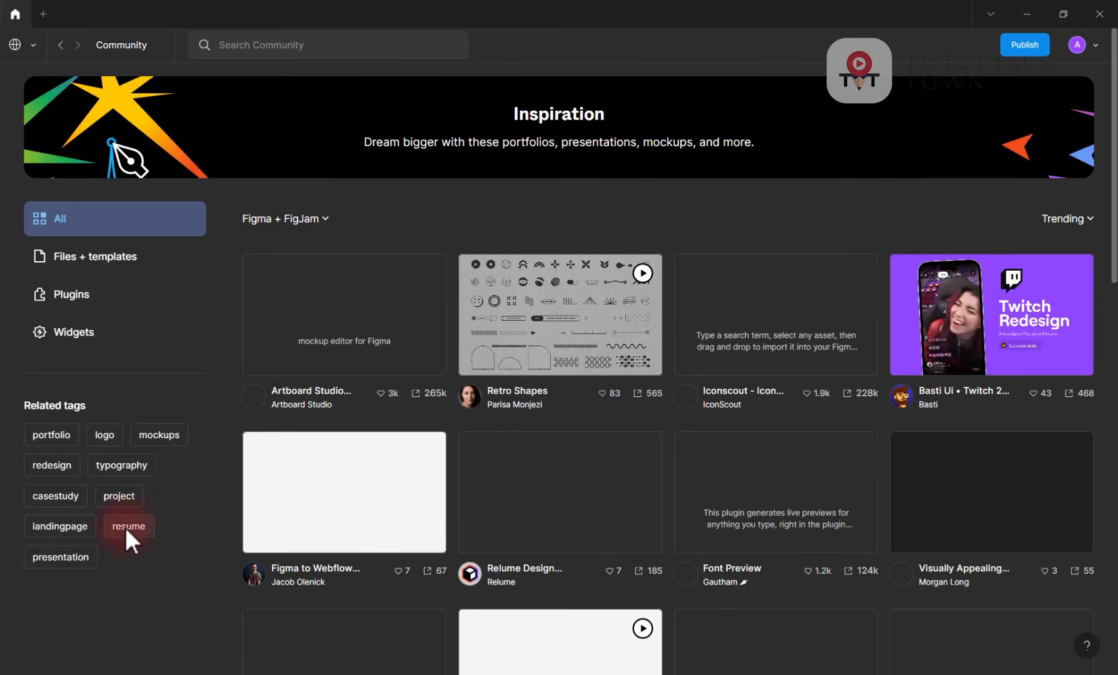
scroll(322, 491, "down", 1)
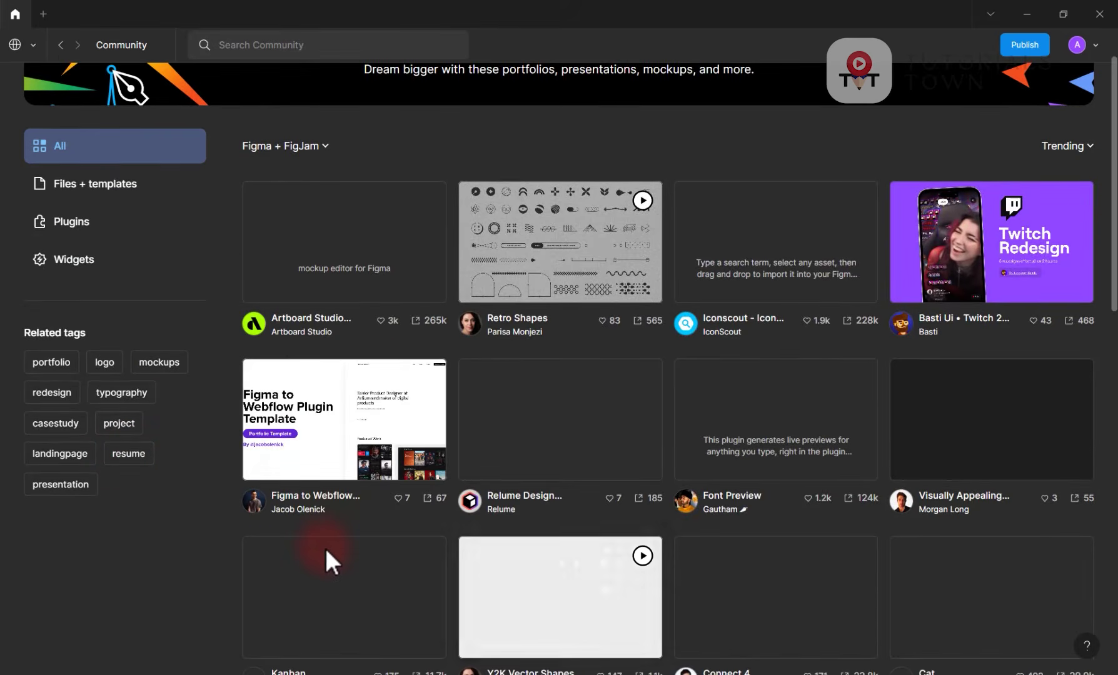
scroll(326, 550, "down", 6)
scroll(369, 560, "up", 1)
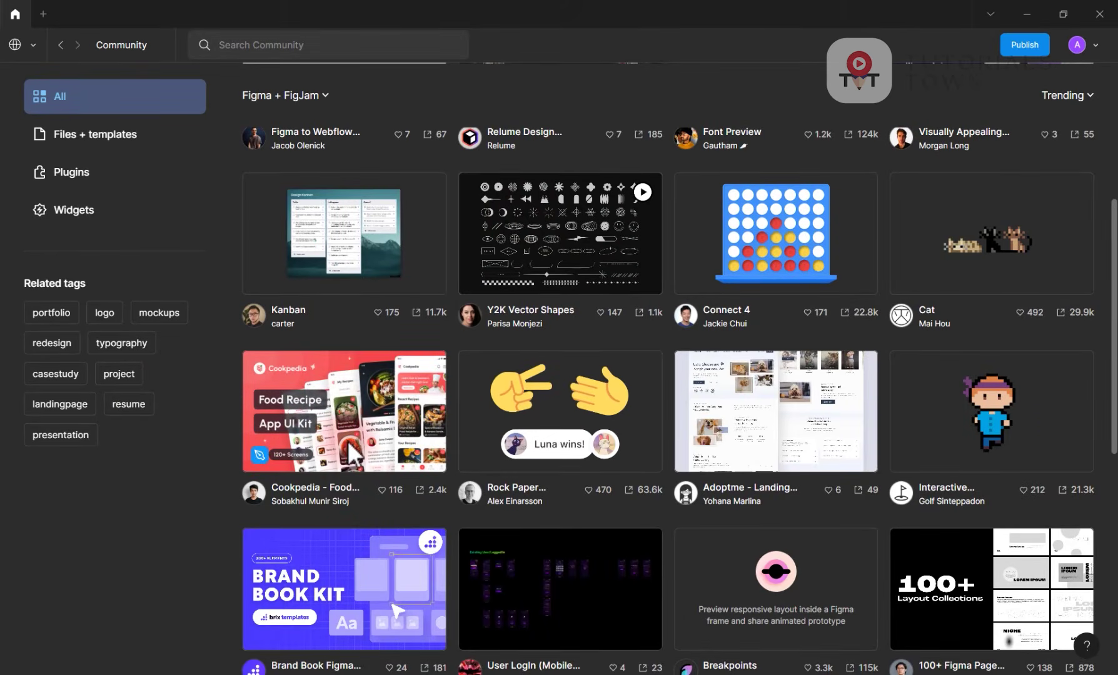
Open the Cookpedia - Food Recipe App UI Kit page and highlight the "Free for Personal Use Only" heading in its description.
left_click(366, 448)
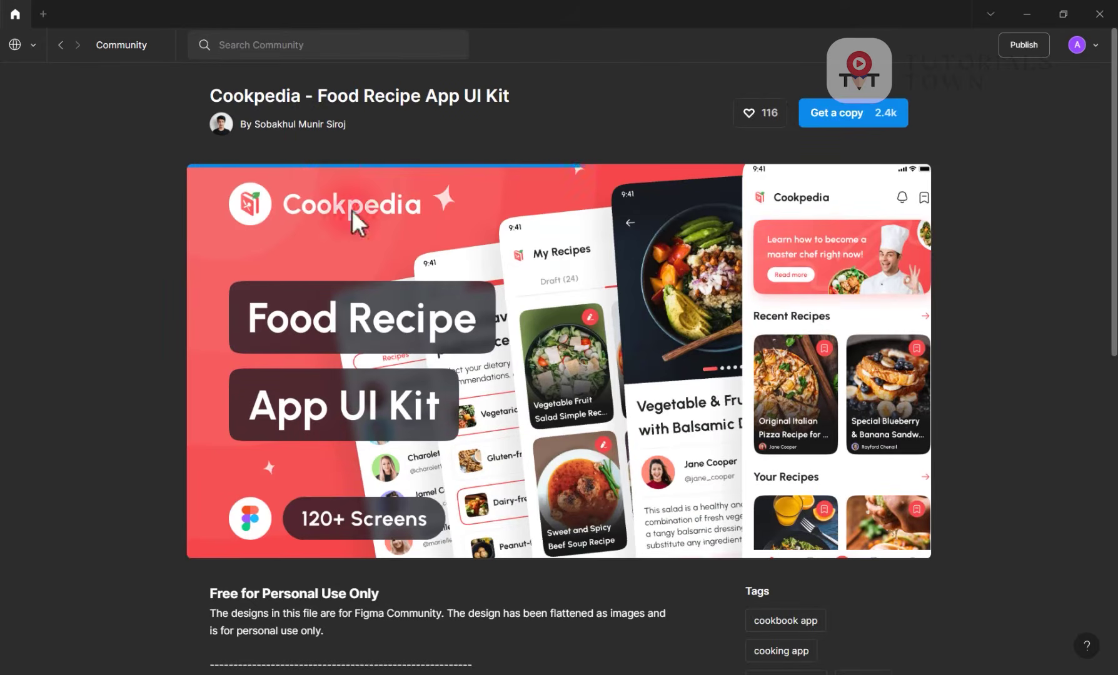
left_click(818, 115)
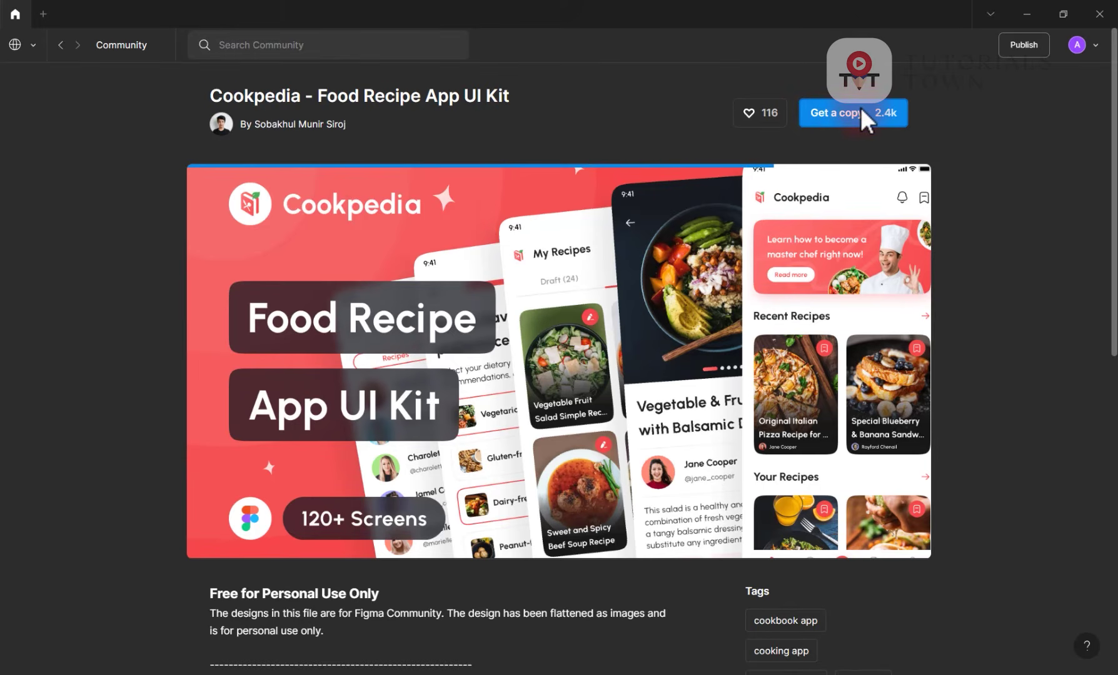
scroll(206, 569, "down", 4)
left_click_drag(209, 375, 379, 377)
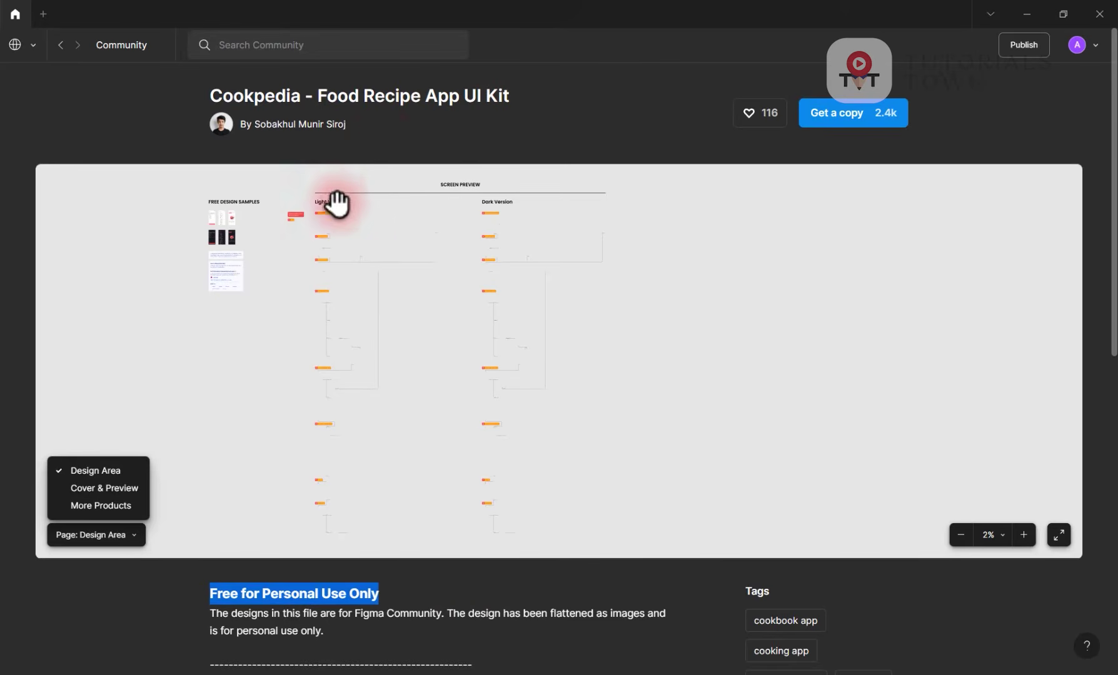
Examine the free design samples up close in the kit's Design Area preview.
scroll(226, 281, "up", 5)
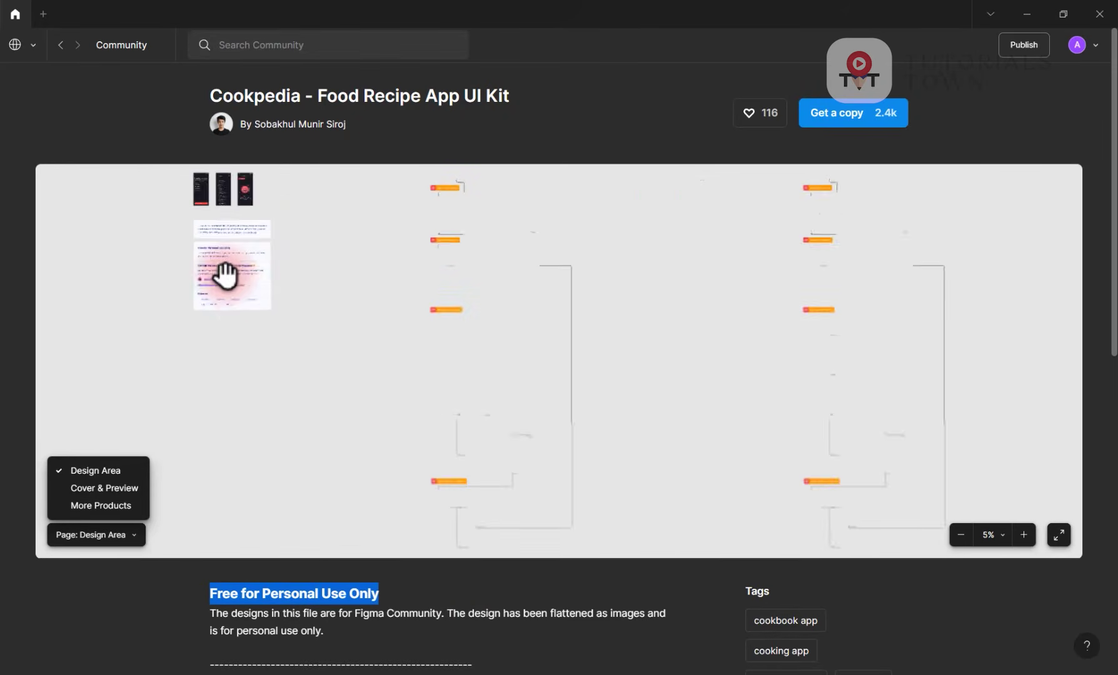
left_click_drag(227, 281, 362, 554)
scroll(347, 464, "up", 10)
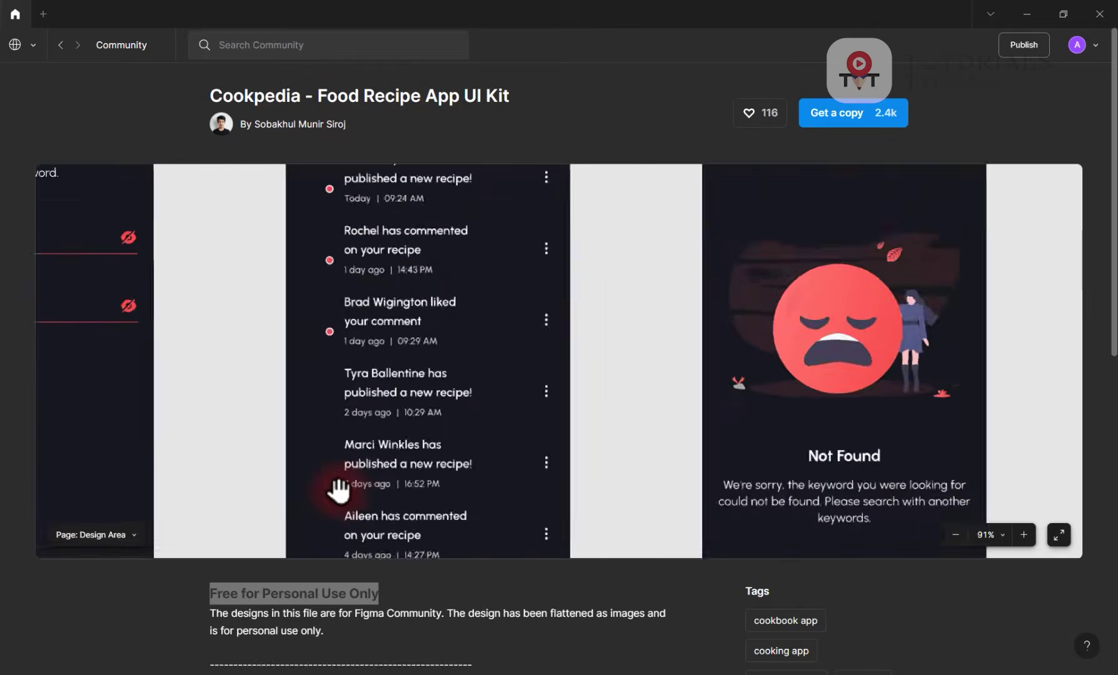
scroll(340, 491, "down", 5)
left_click_drag(217, 392, 466, 395)
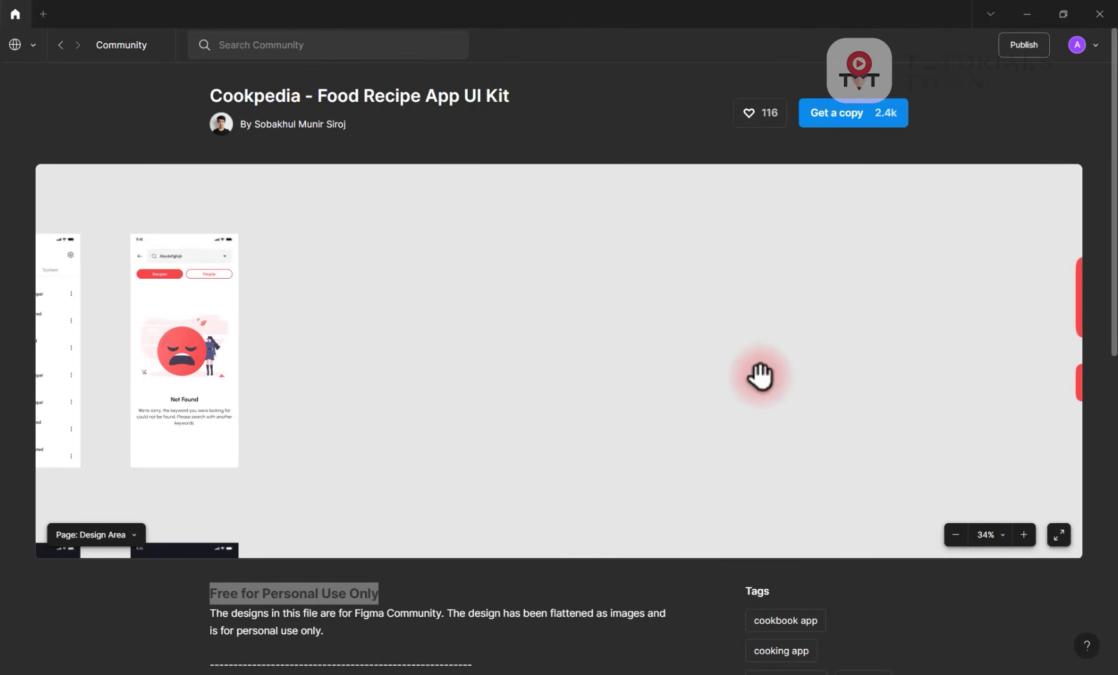
Examine the section labels and the Light Version and Dark Version screen flows in the kit's preview.
left_click_drag(759, 377, 384, 419)
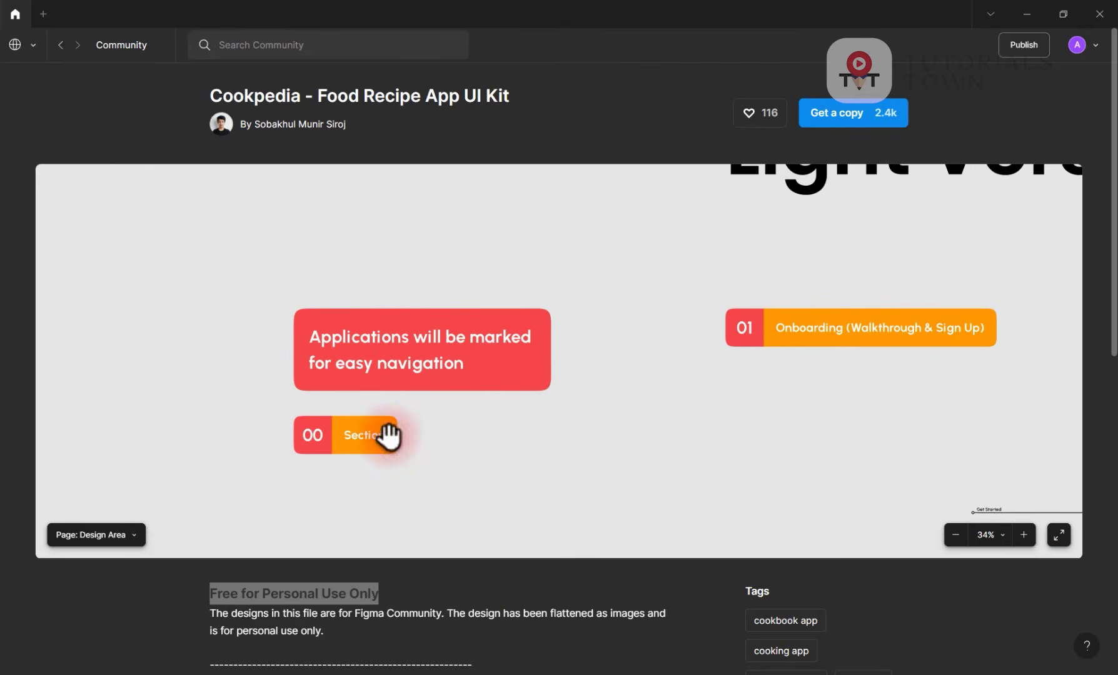
left_click_drag(861, 329, 549, 417)
scroll(550, 418, "down", 5)
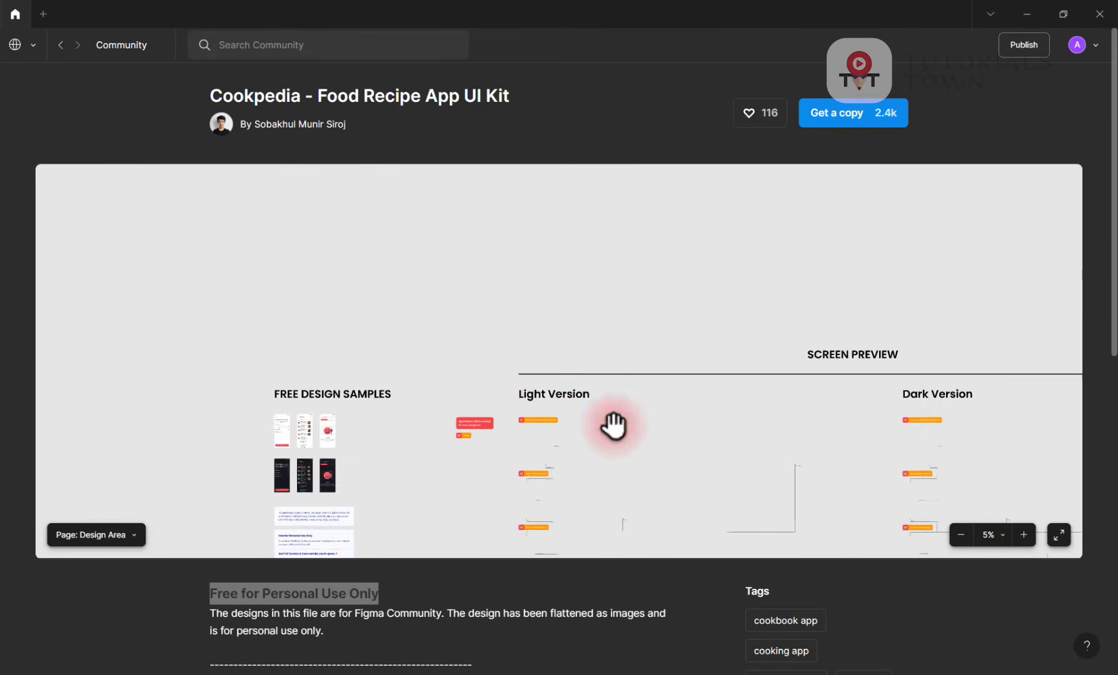
left_click_drag(889, 413, 667, 232)
scroll(632, 275, "up", 5)
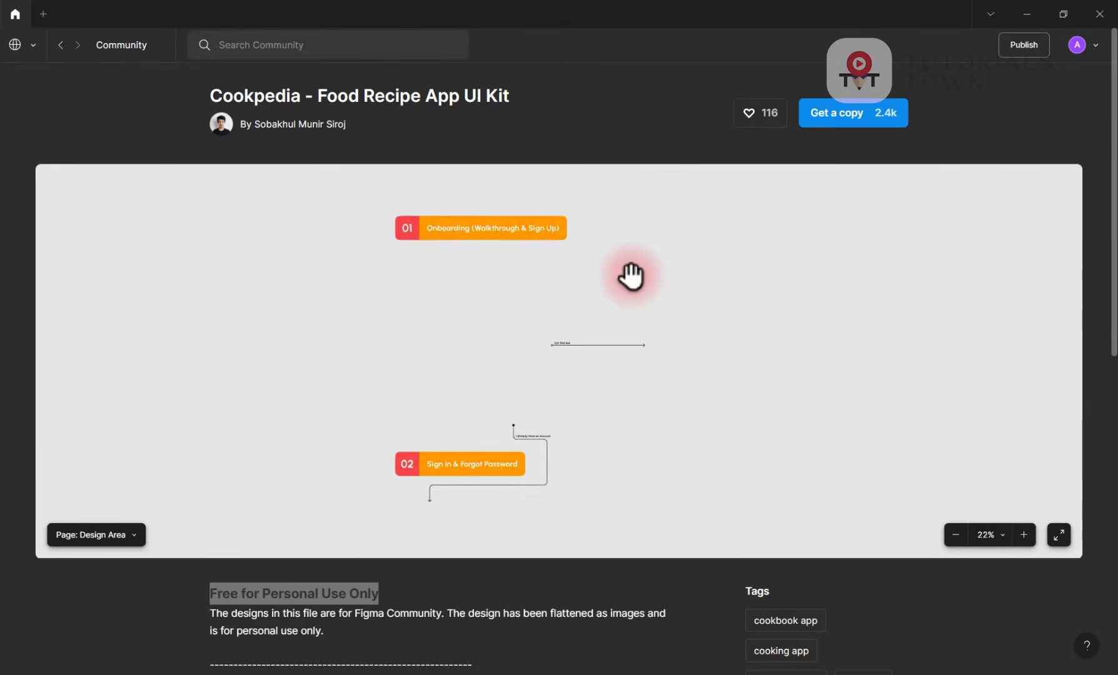
scroll(628, 282, "down", 3)
scroll(626, 300, "down", 3)
scroll(663, 341, "up", 3)
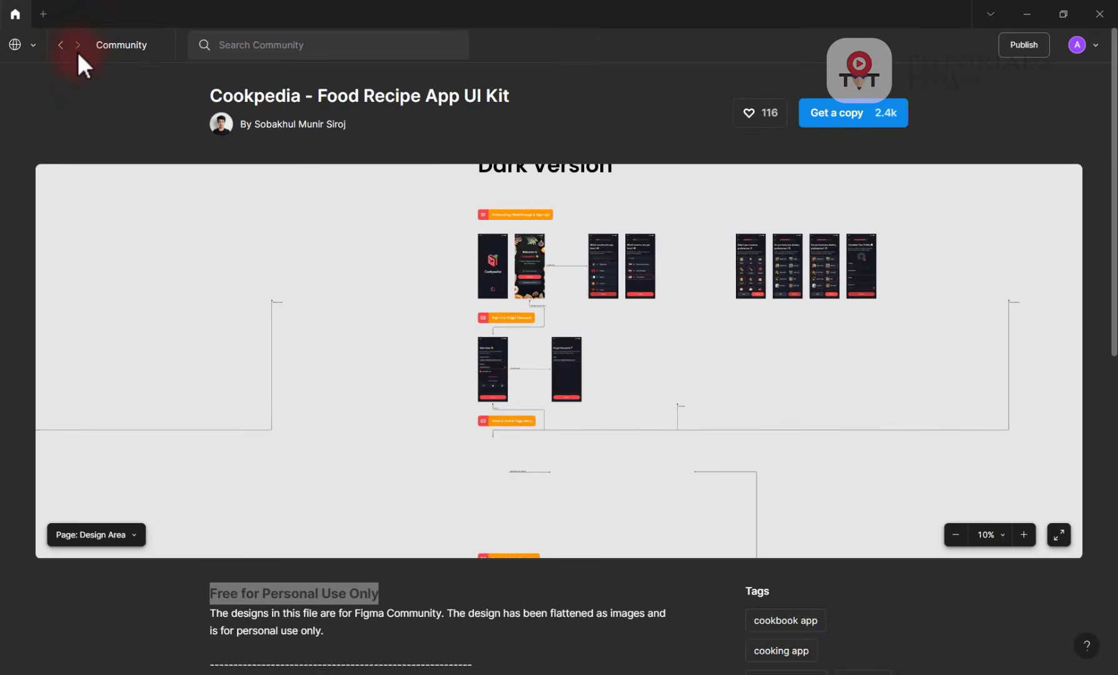
Return to the Inspiration listing and browse further down its resources.
left_click(60, 44)
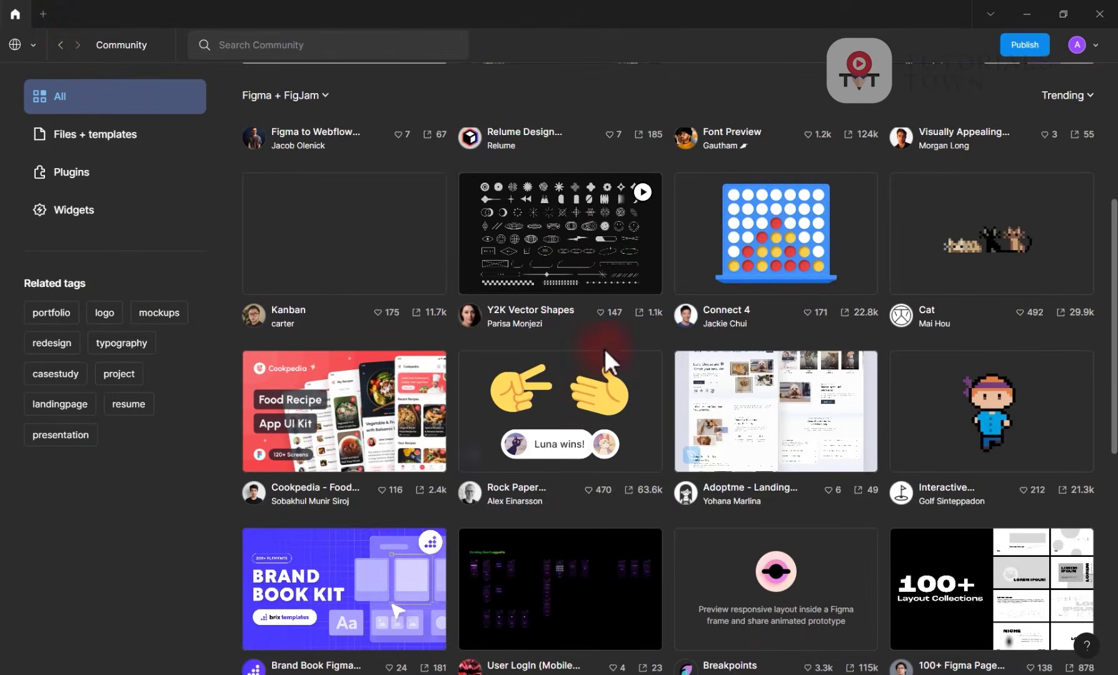
scroll(776, 623, "down", 10)
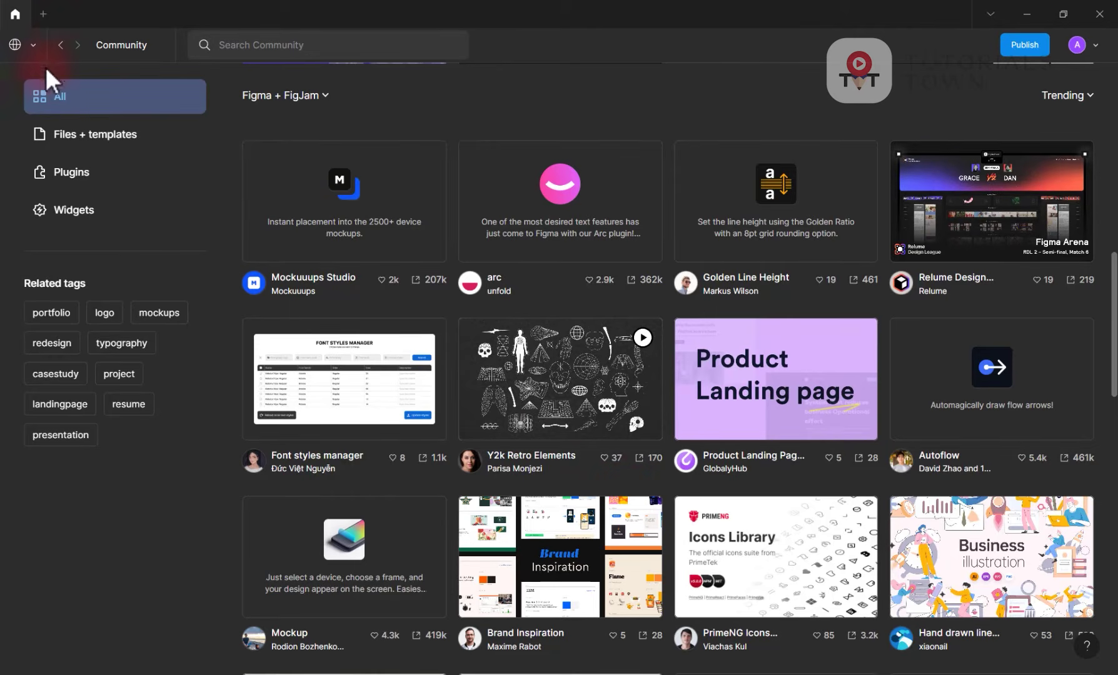
Leave the Community pages for the home page, create a new design file, and dismiss its feedback prompt.
left_click(60, 45)
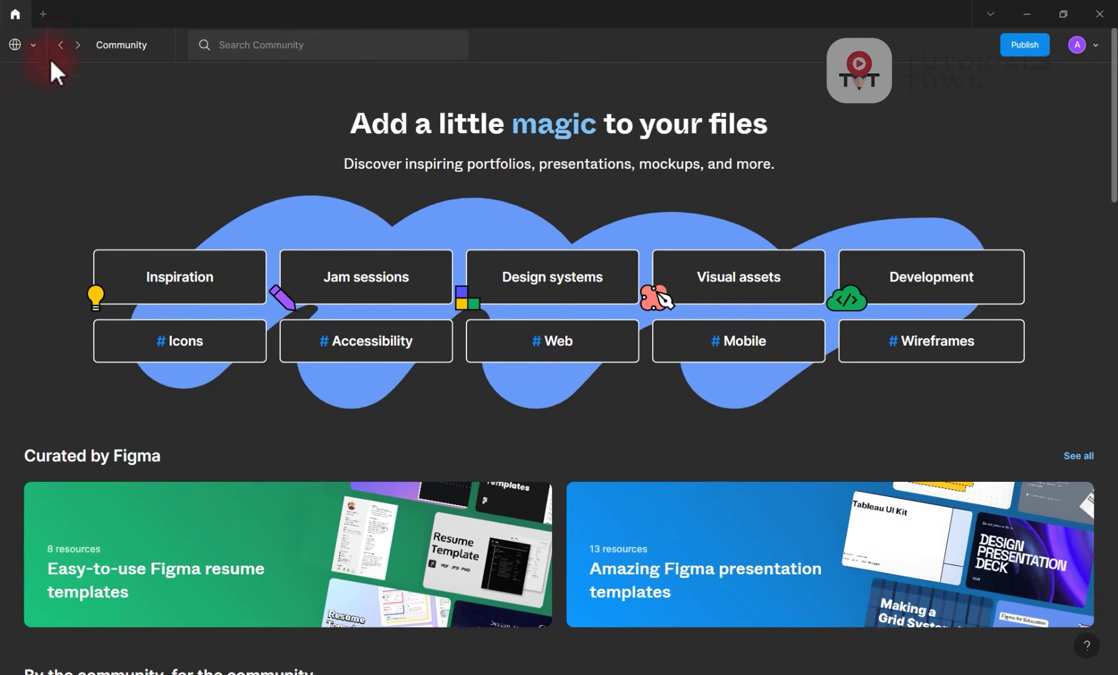
left_click(60, 45)
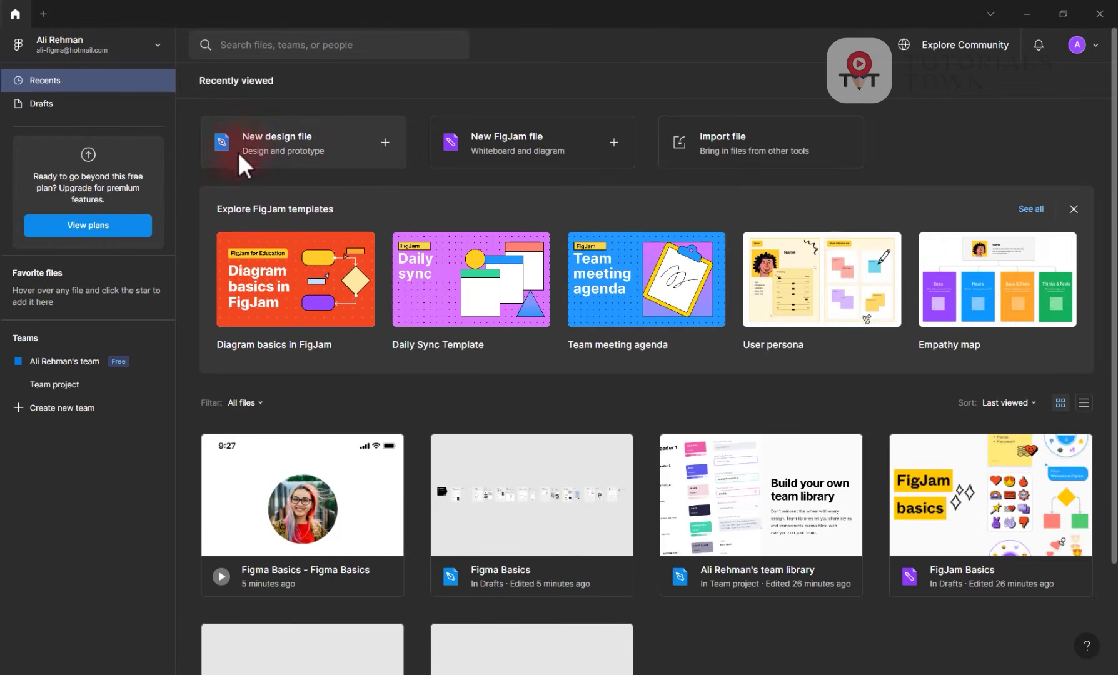
left_click(284, 141)
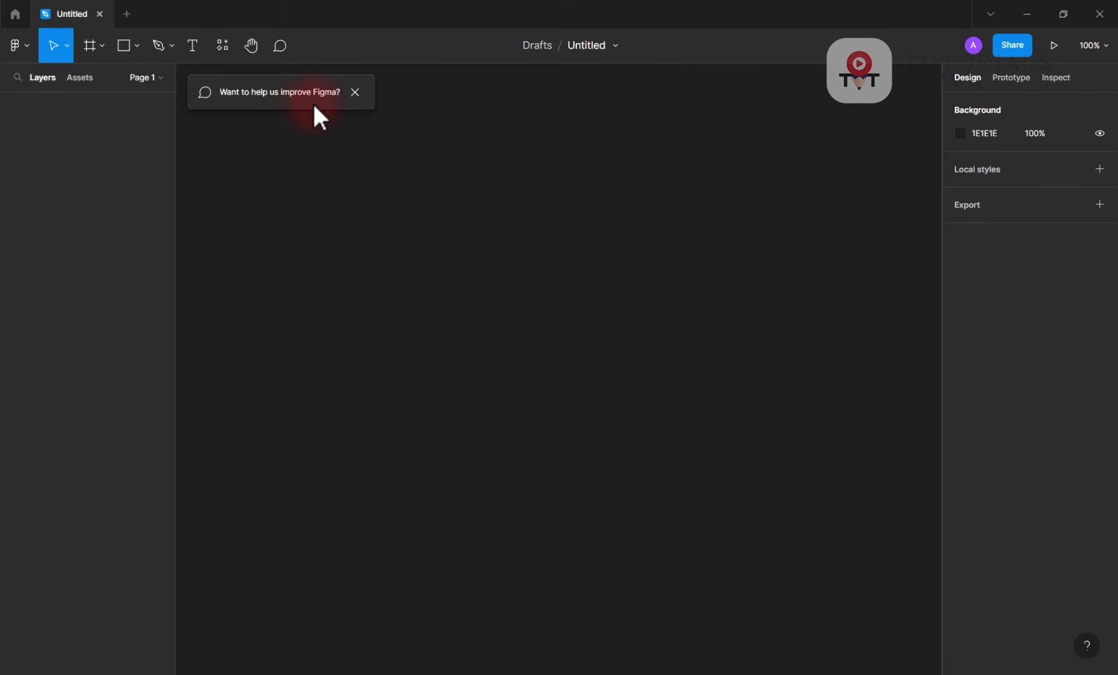
left_click(355, 92)
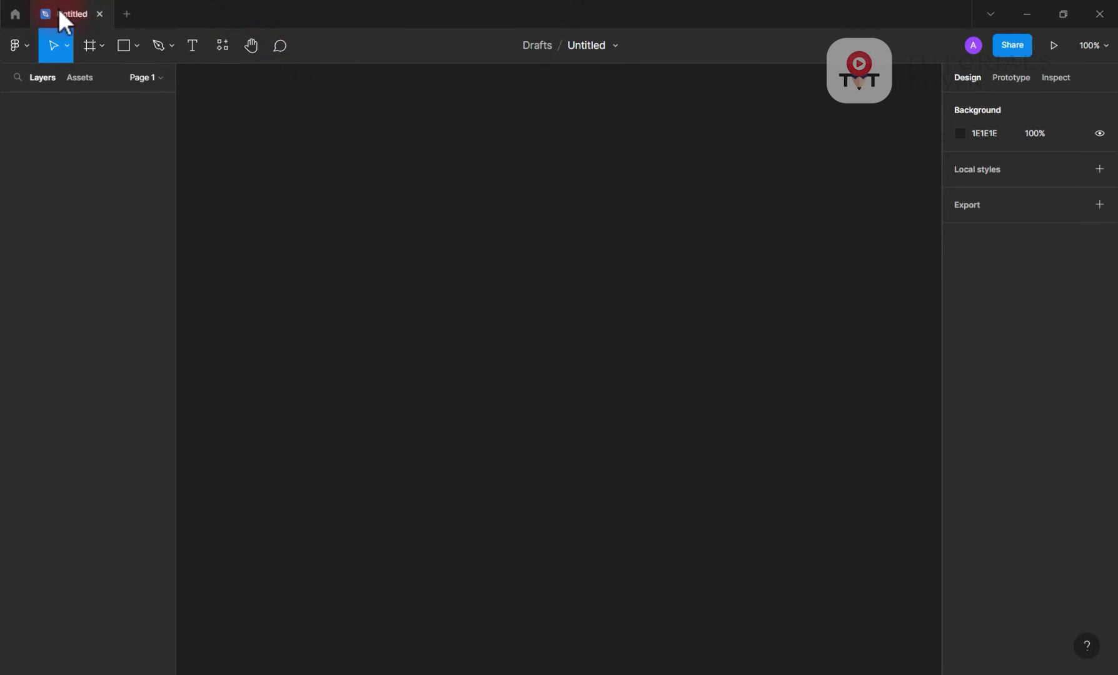
View the new Untitled file among the recently viewed files on the home page, and return to its canvas.
left_click(14, 12)
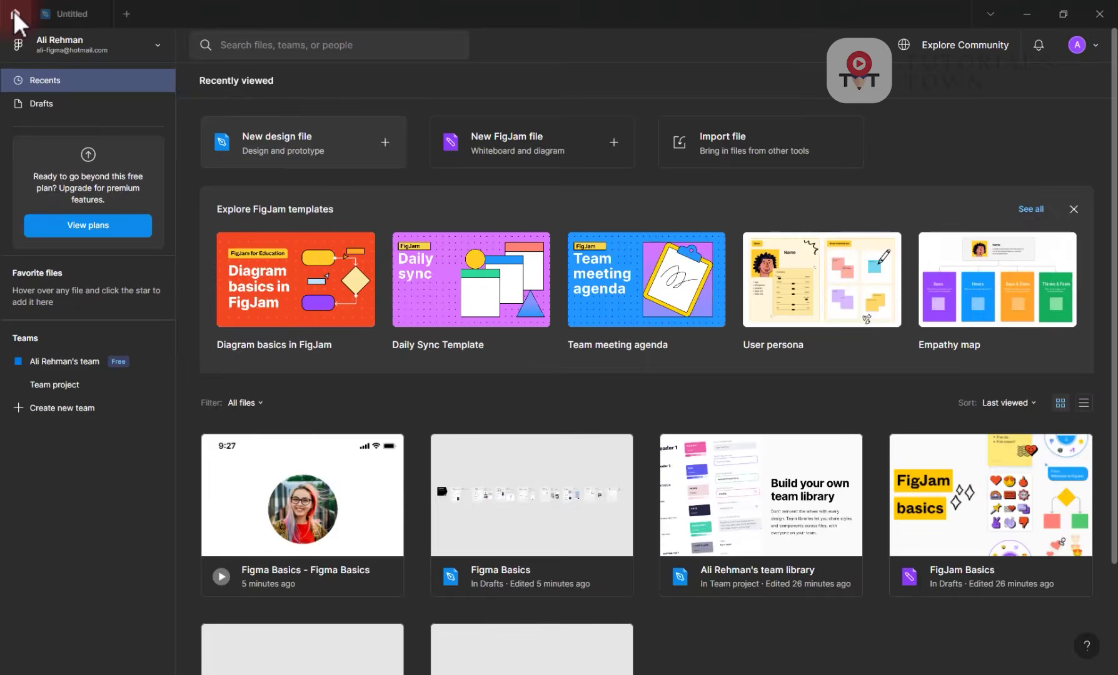
left_click(335, 402)
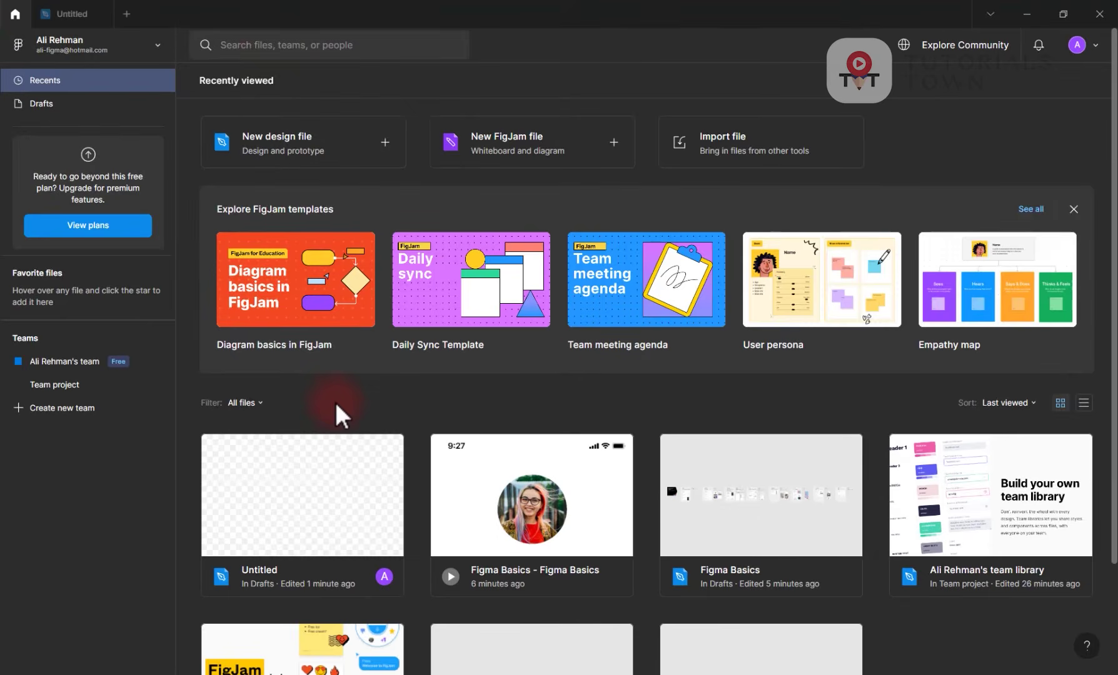
left_click(78, 19)
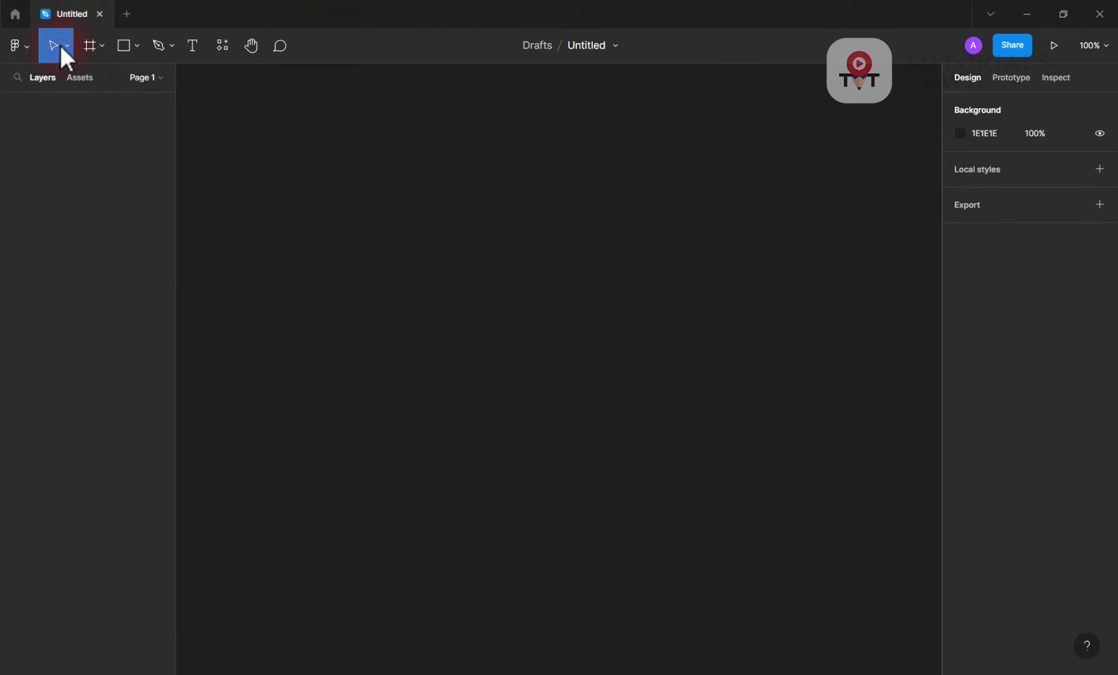
Look through the File and Object commands of the main menu, and close it.
left_click(27, 46)
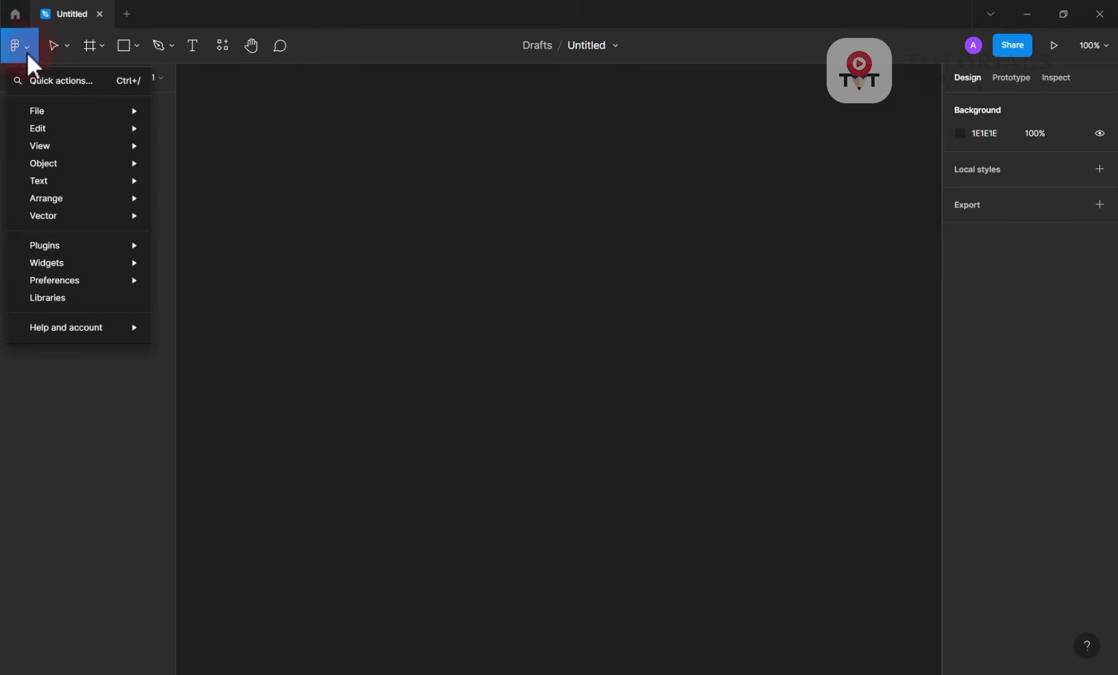
mouse_move(27, 107)
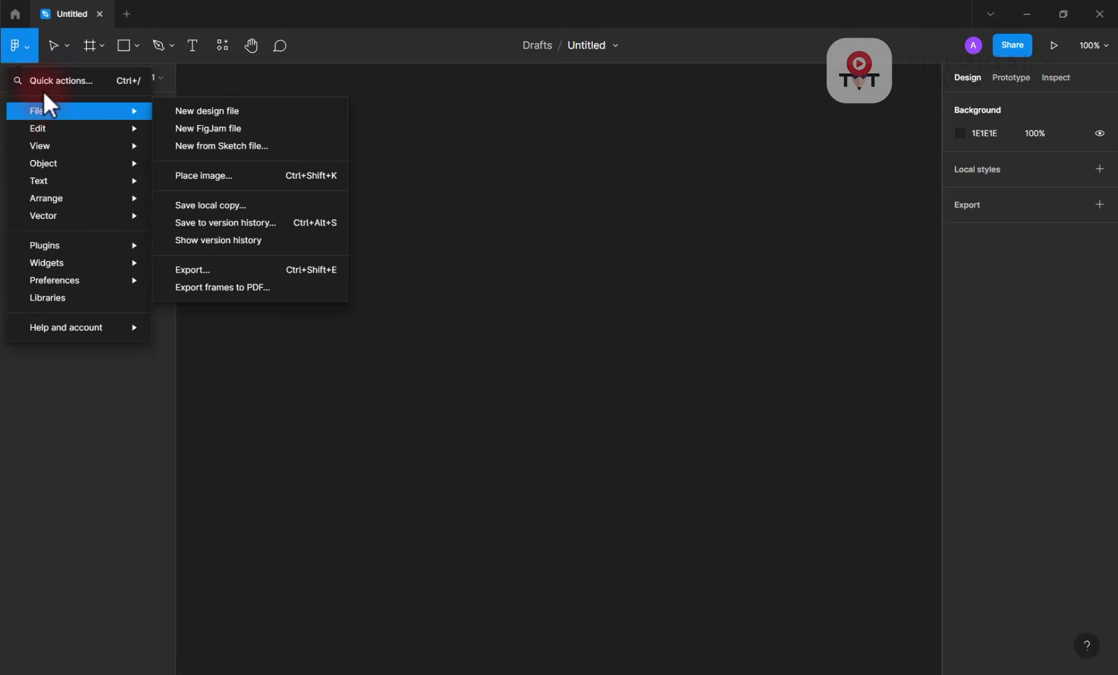
mouse_move(49, 108)
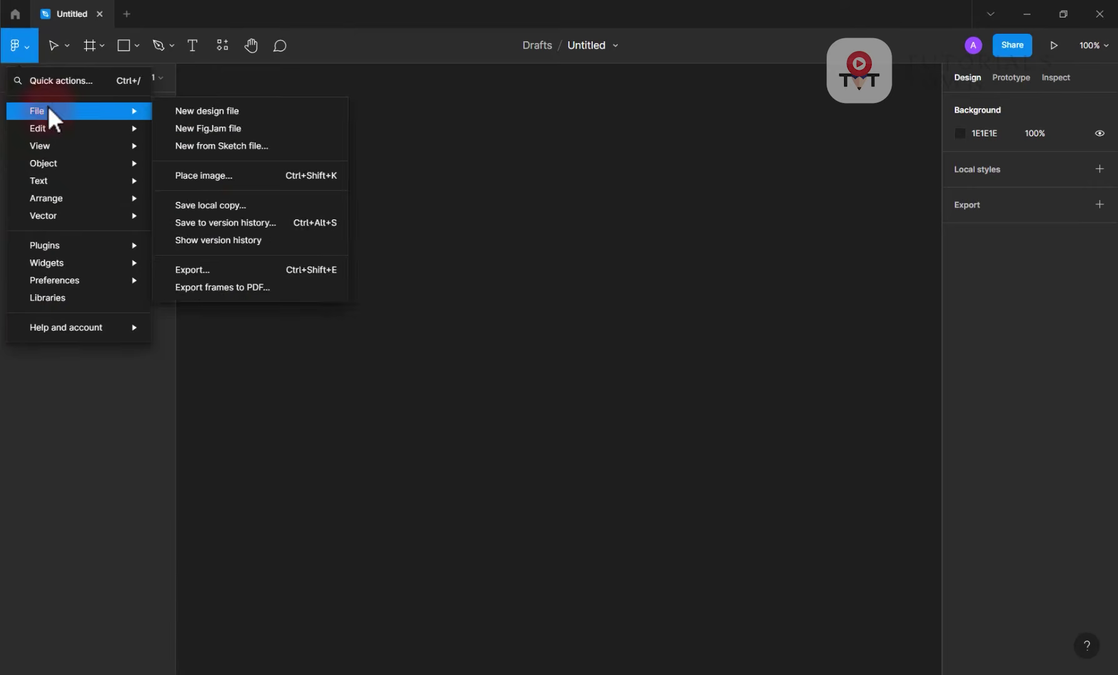
left_click(29, 50)
left_click(29, 51)
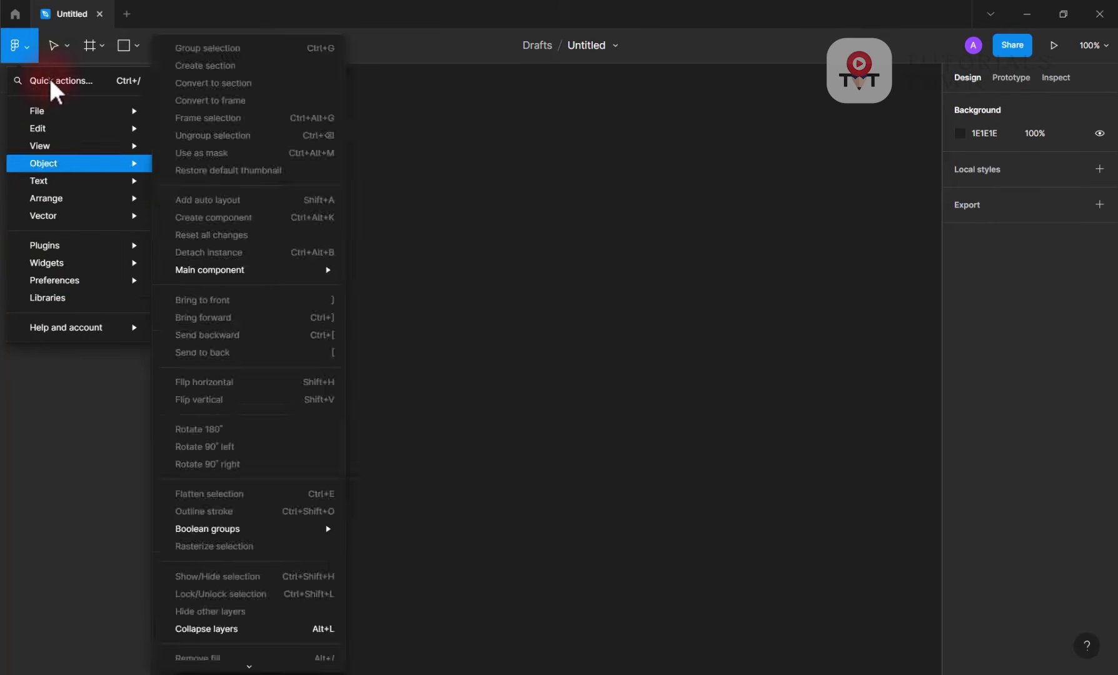
left_click(344, 51)
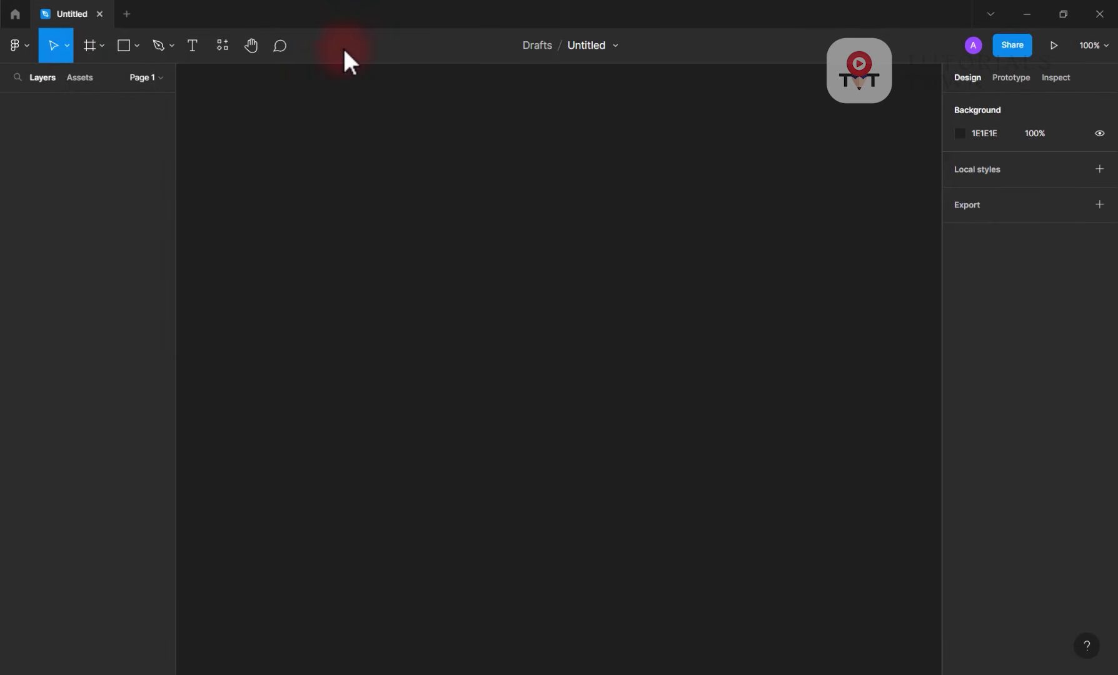
View the Drafts folder that holds the file, and return to the Untitled design.
left_click(544, 45)
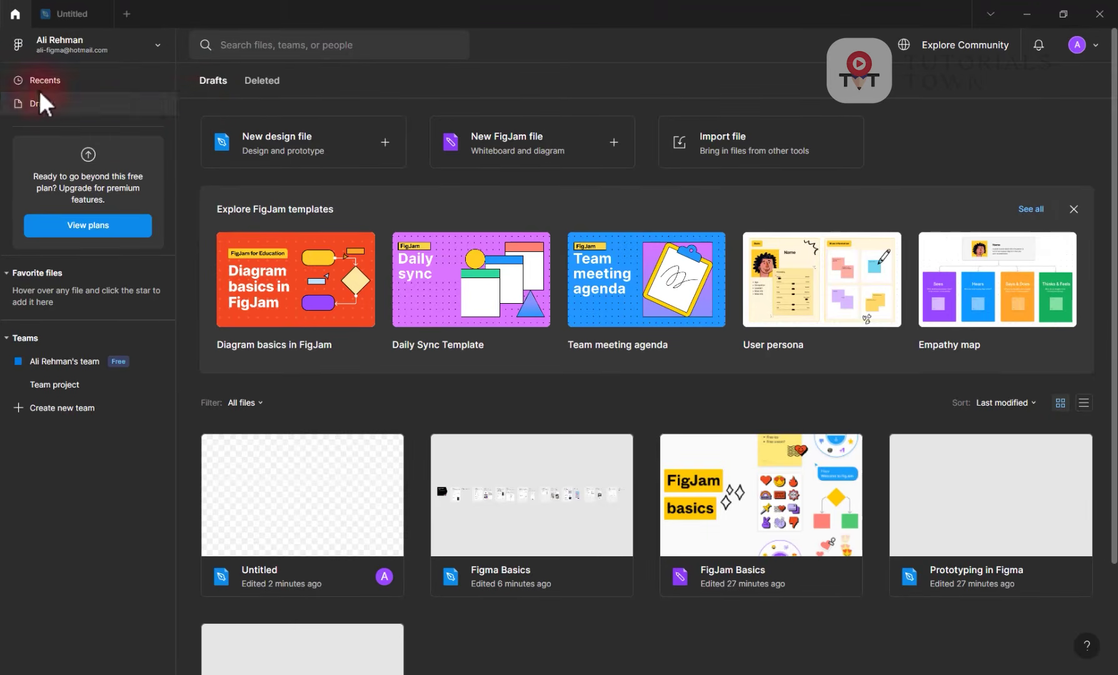
left_click(70, 12)
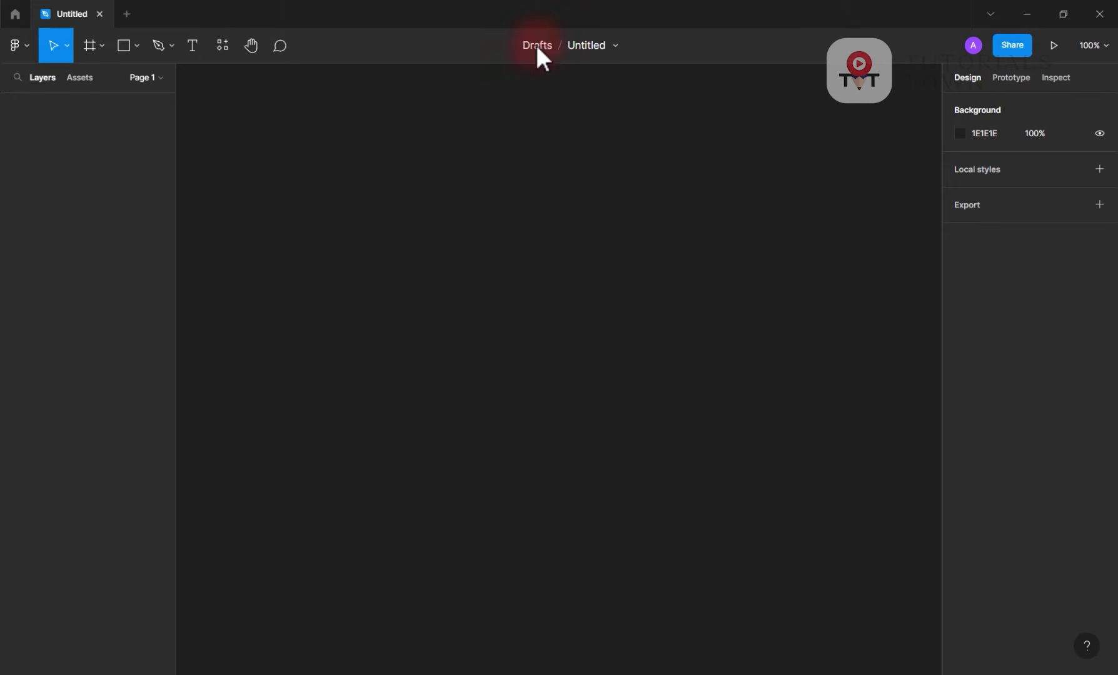
Rename the design file as Big Banking APP.
left_click(593, 46)
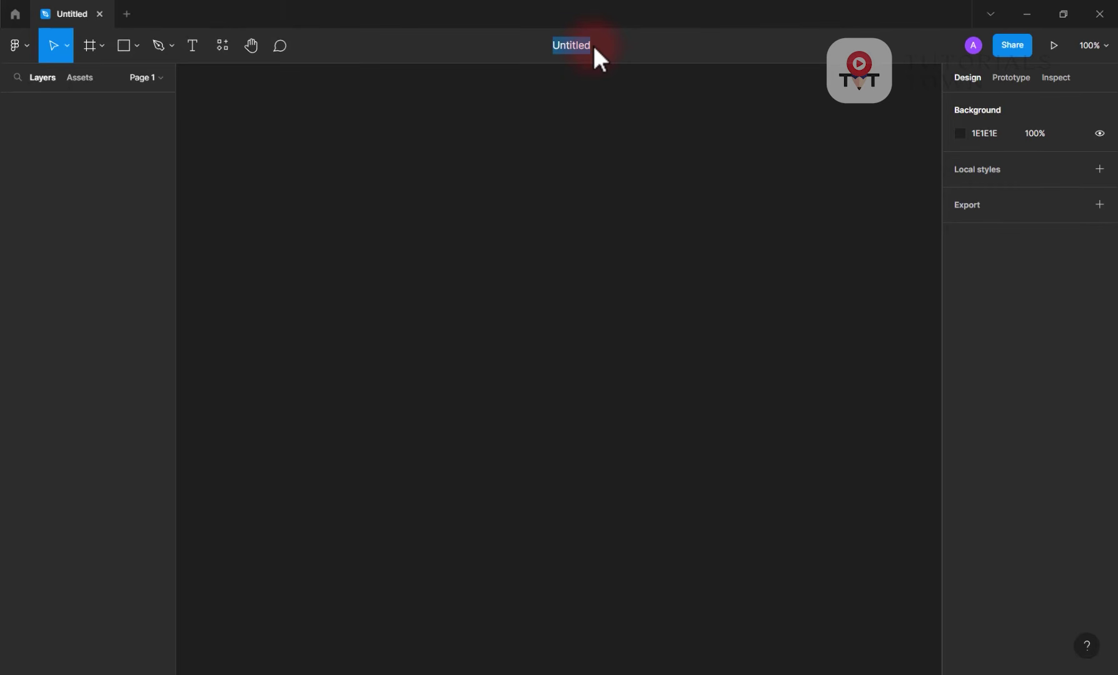
type("BAnking ")
type("BigBankin")
type("g")
key("shift+End")
type("APP")
key("Home")
key("Right")
key("Right")
key("Right")
key("Return")
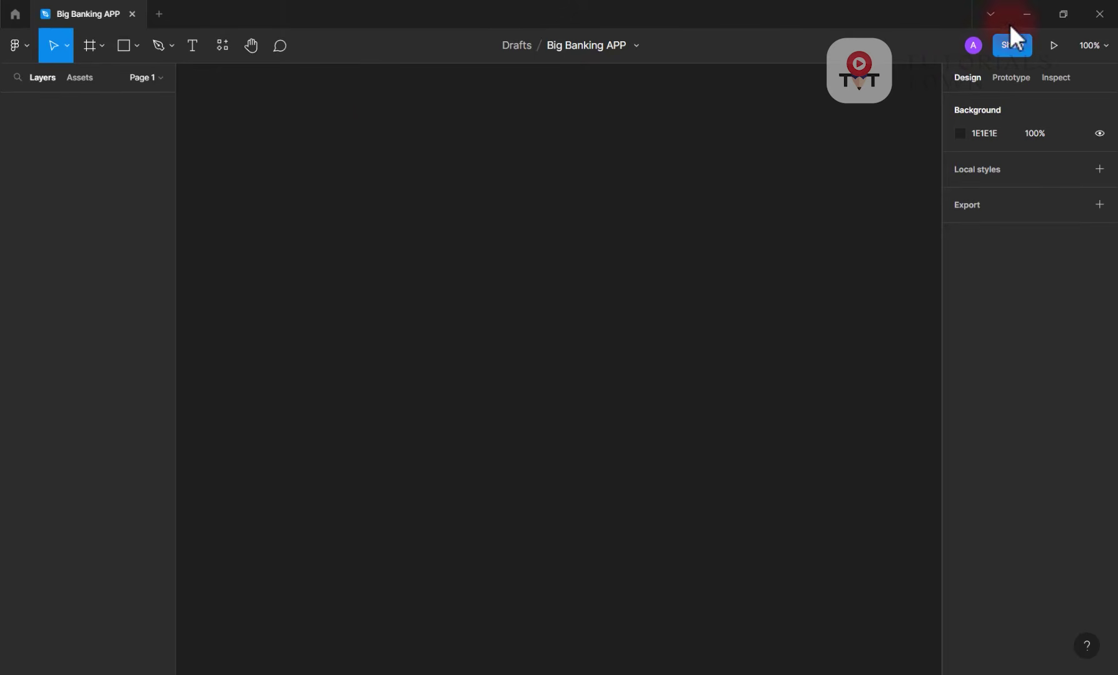
Review the invitation permission options, can edit and can view, in the file's sharing settings, and close them.
mouse_move(974, 44)
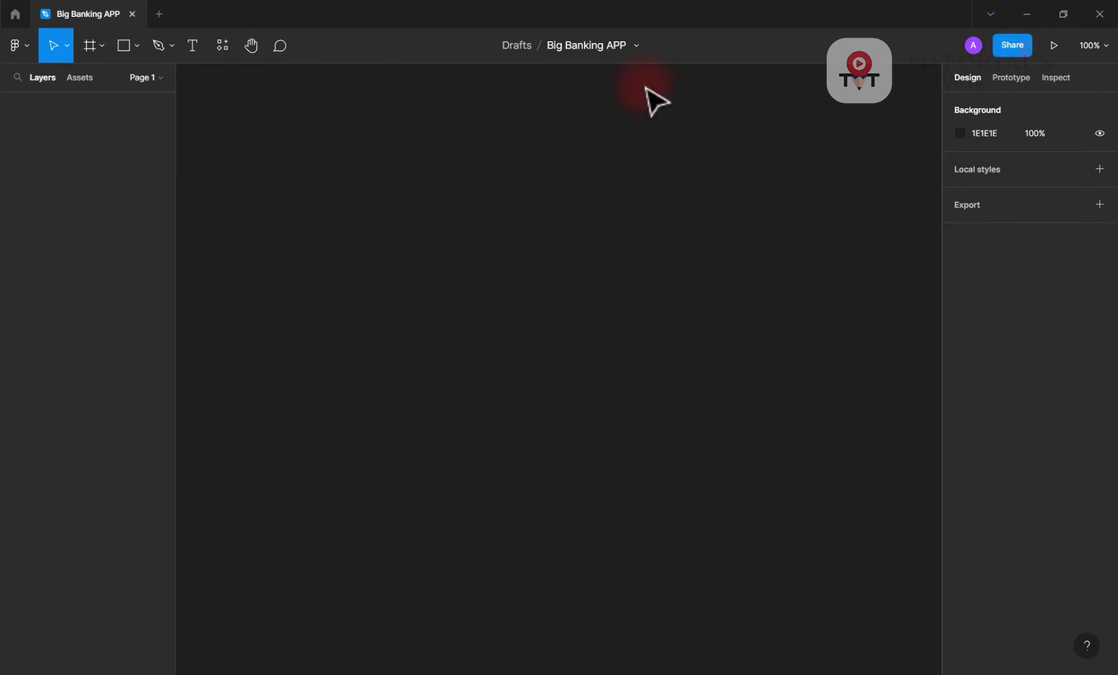
left_click(1007, 45)
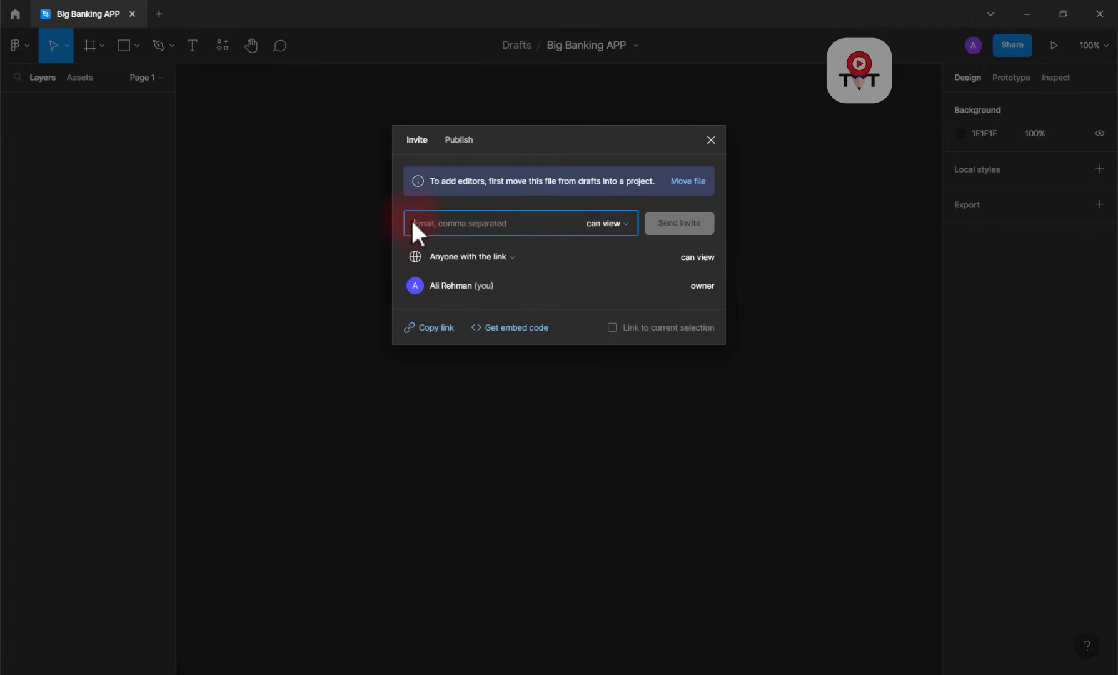
left_click(605, 223)
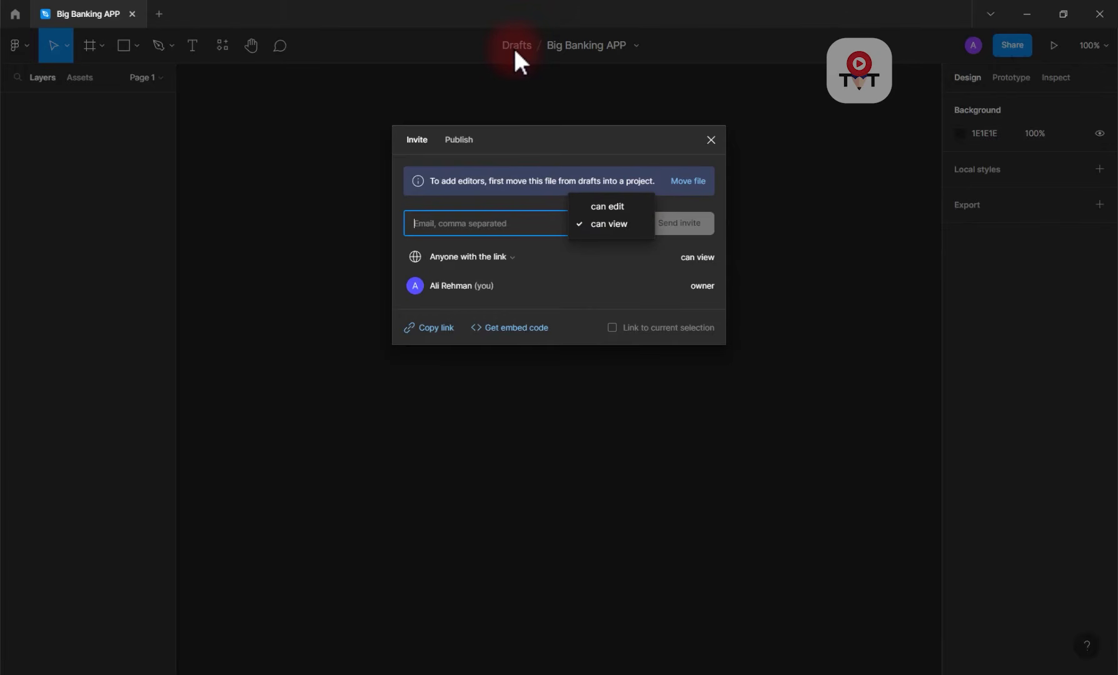
left_click(563, 223)
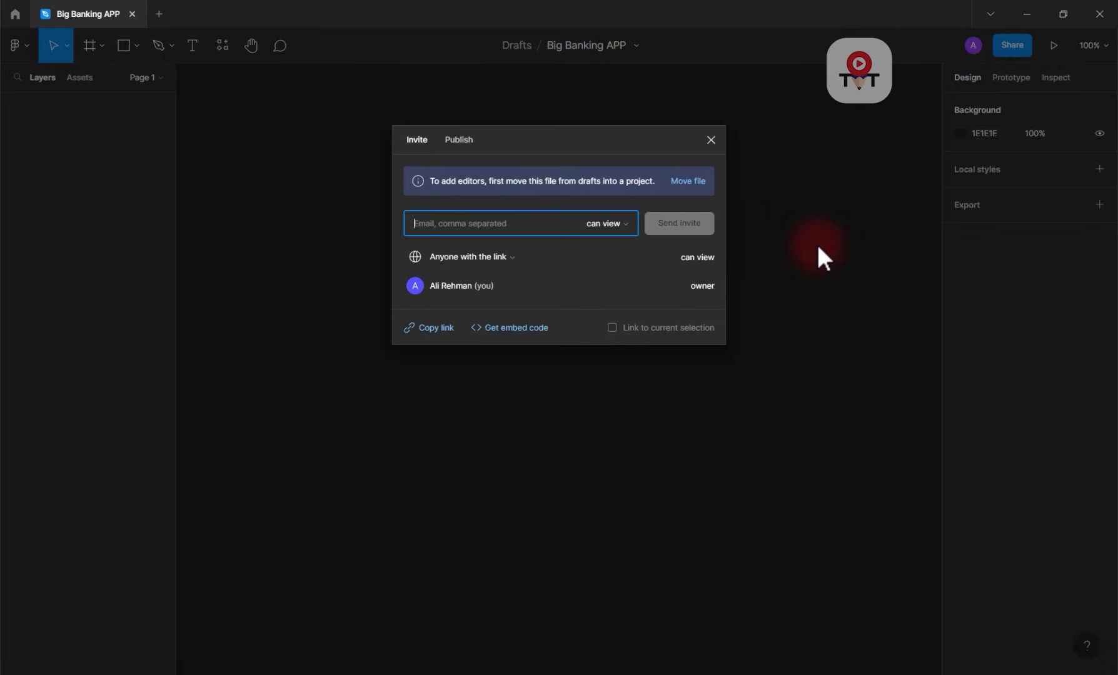
left_click(863, 275)
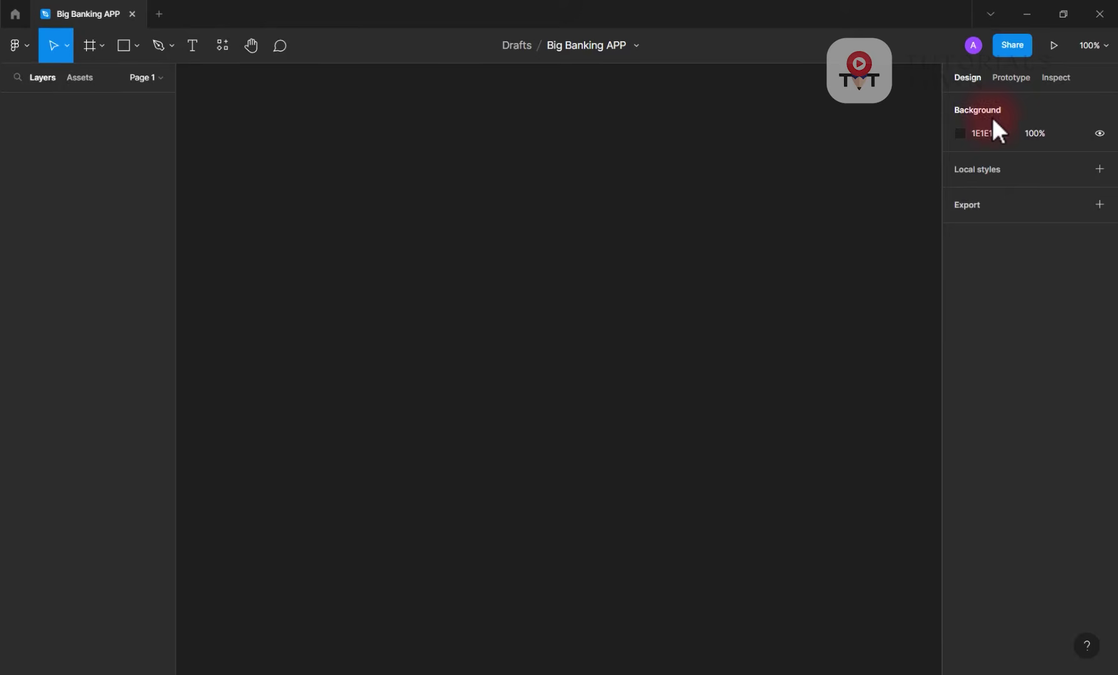
View the account's Spotlight me option, and look at the file's assets list.
left_click(972, 45)
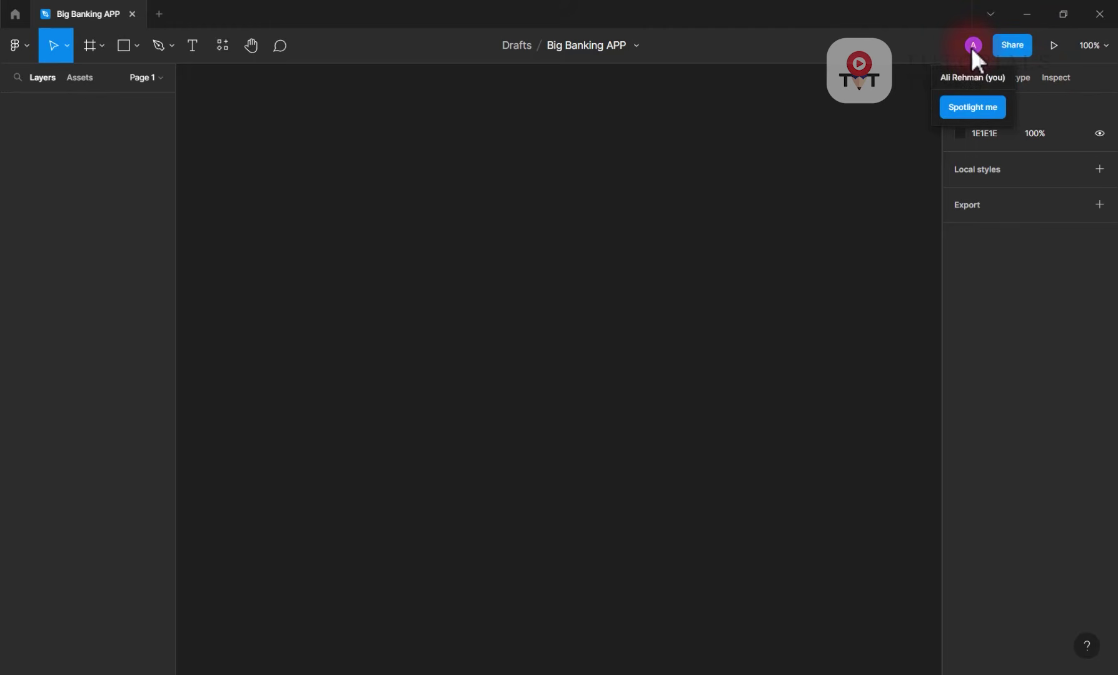
left_click(608, 373)
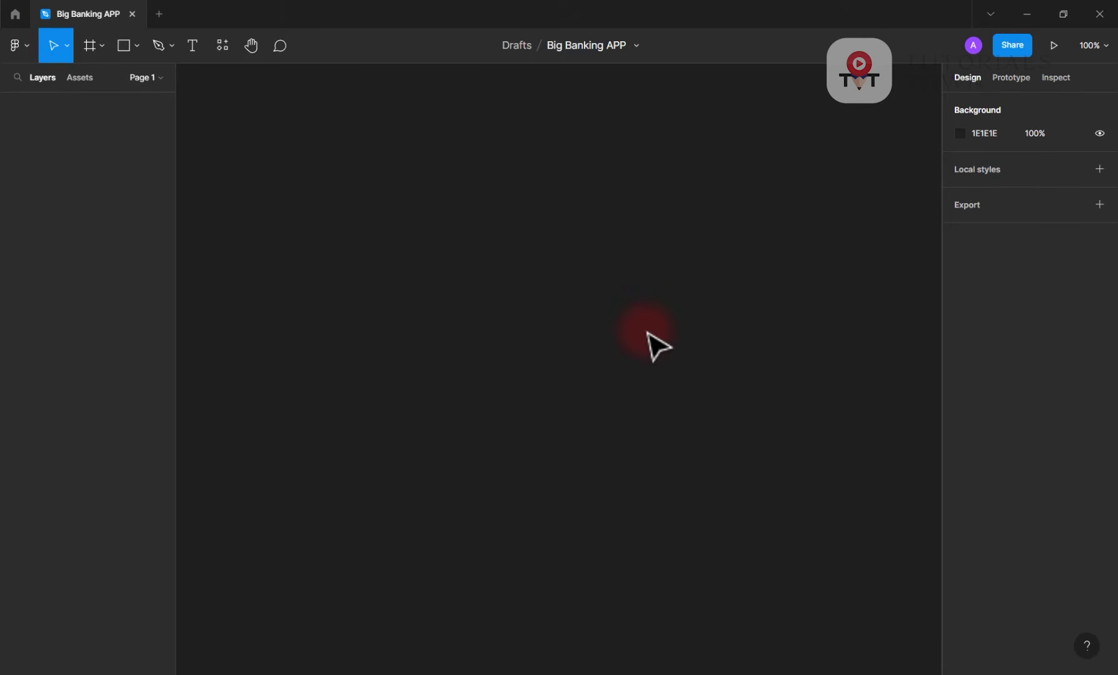
left_click(1056, 51)
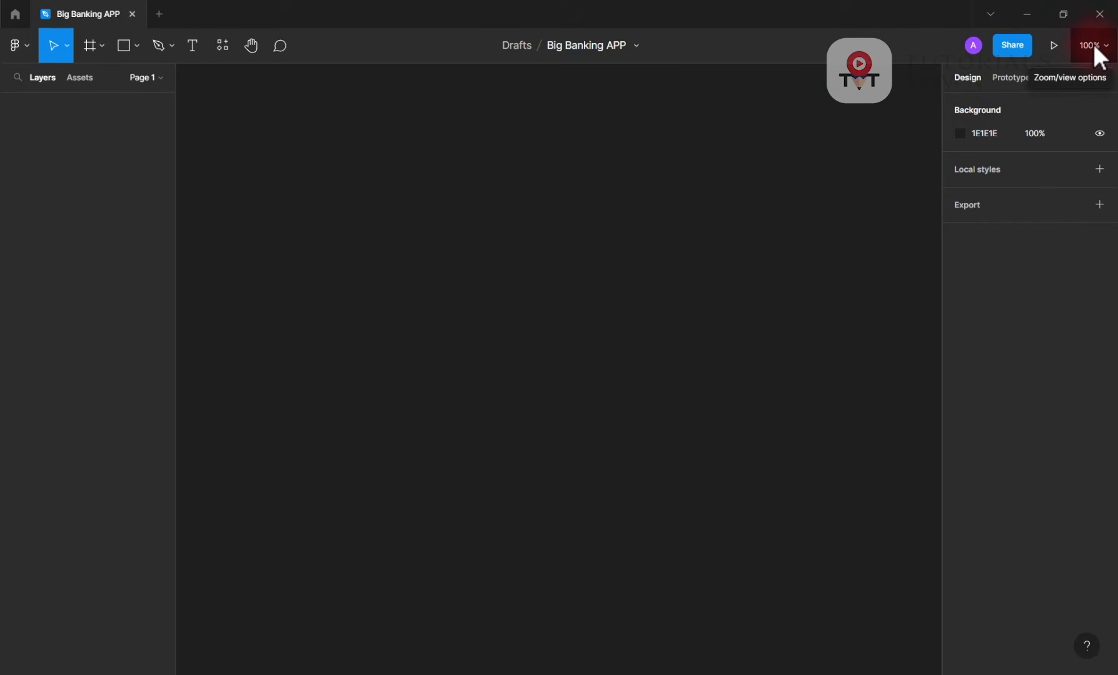
left_click(65, 79)
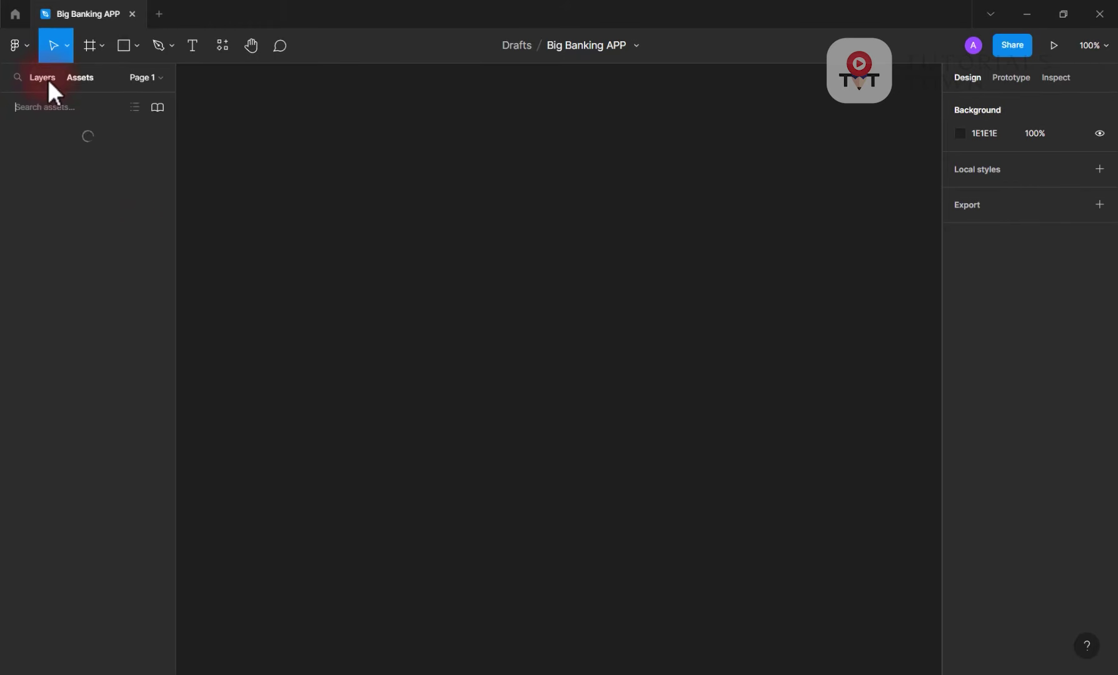
Show the file's page list and rename Page 1 as Desktop.
left_click(161, 77)
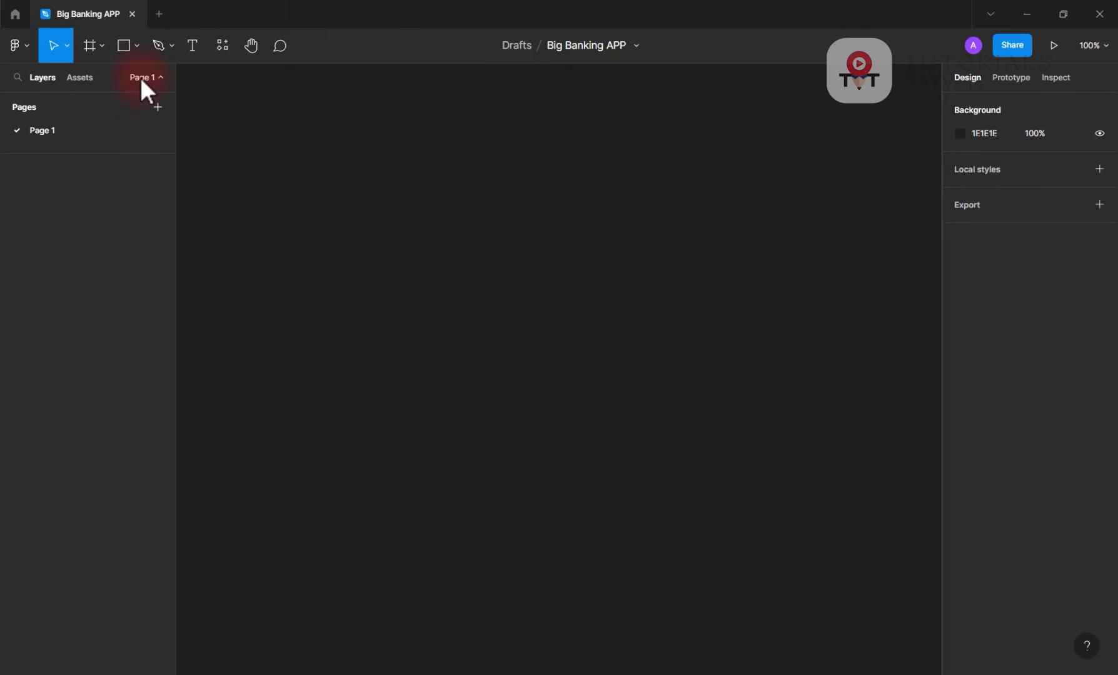
double_click(43, 131)
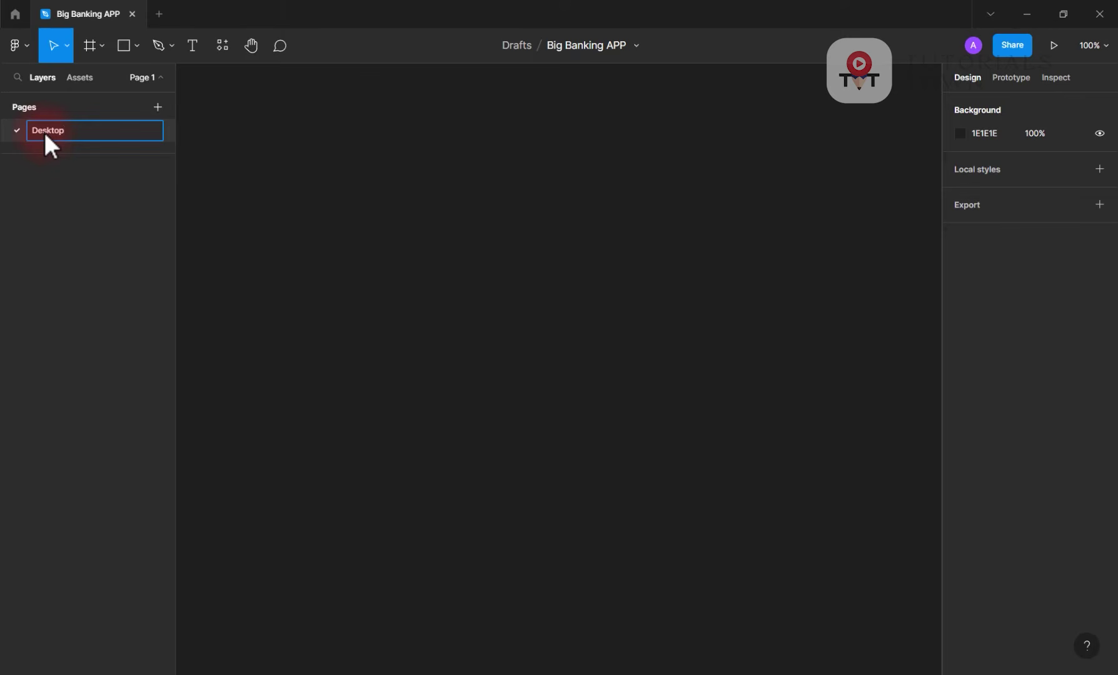
key("Return")
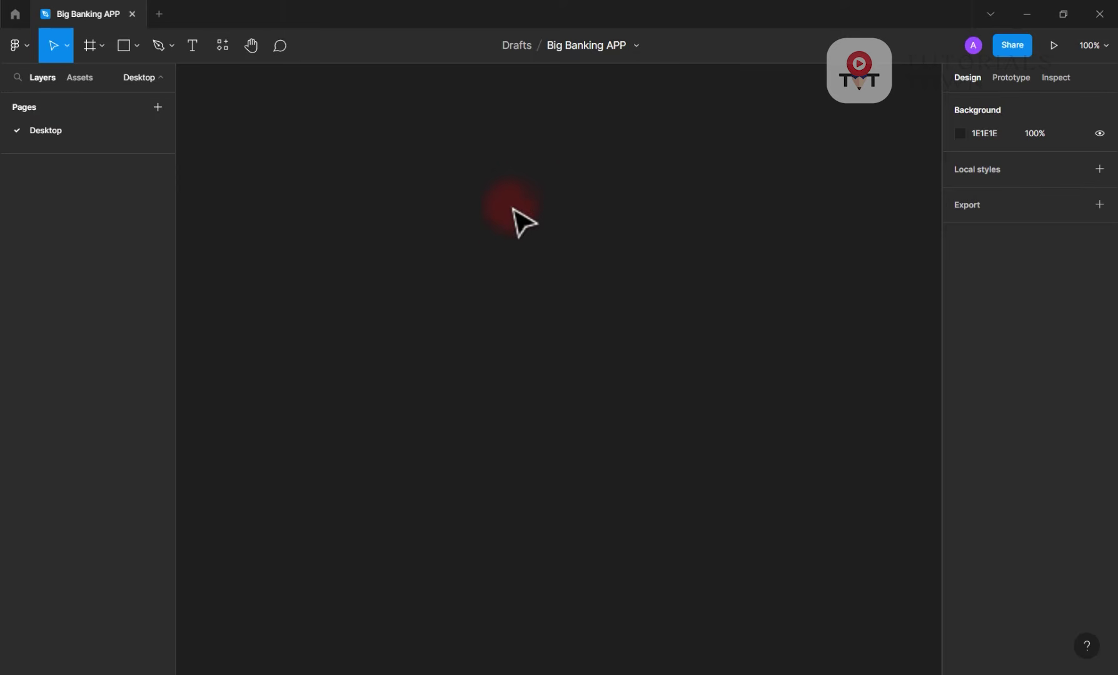
Add a frame with the Desktop 1440×1024 preset to the canvas, and deselect it.
left_click(97, 44)
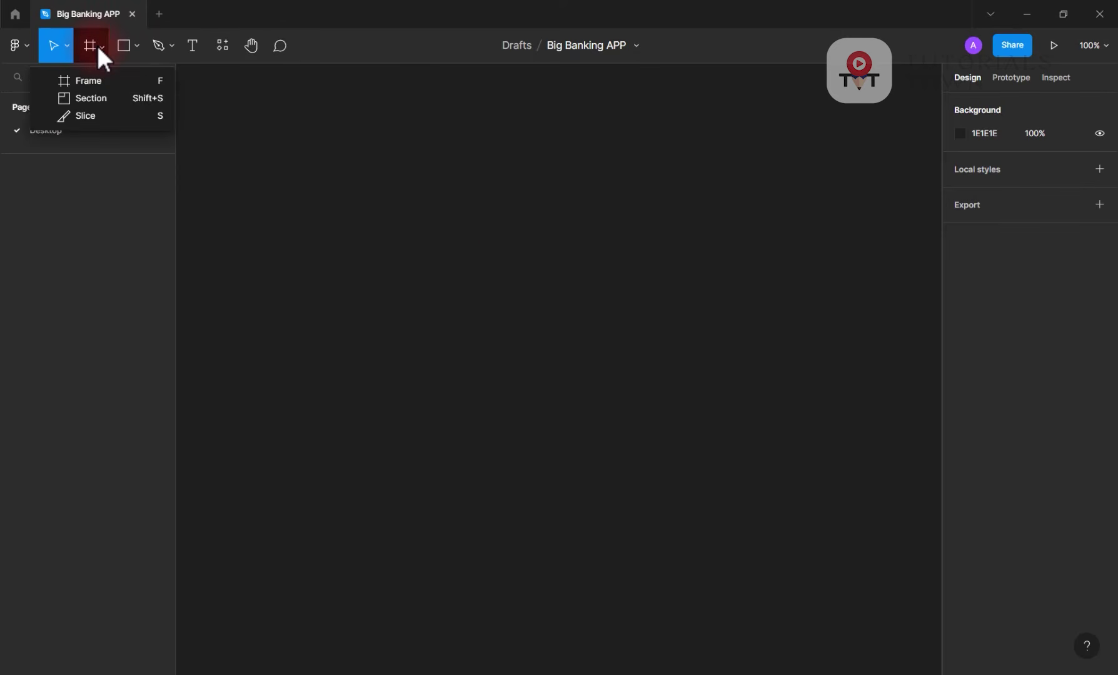
left_click(76, 83)
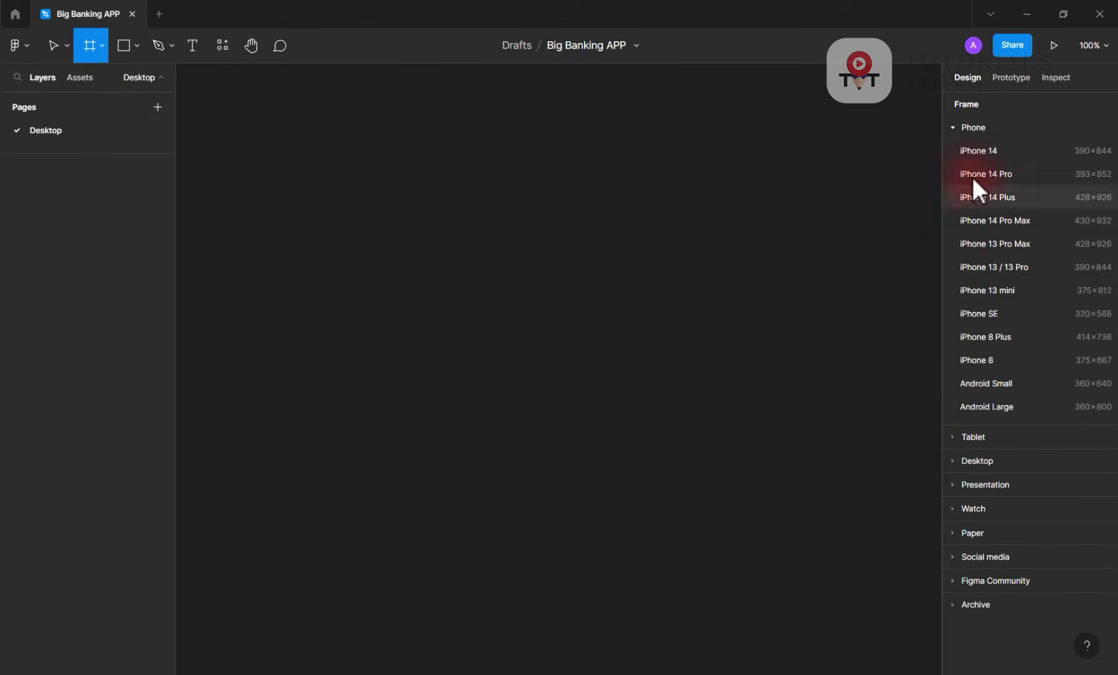
left_click(954, 127)
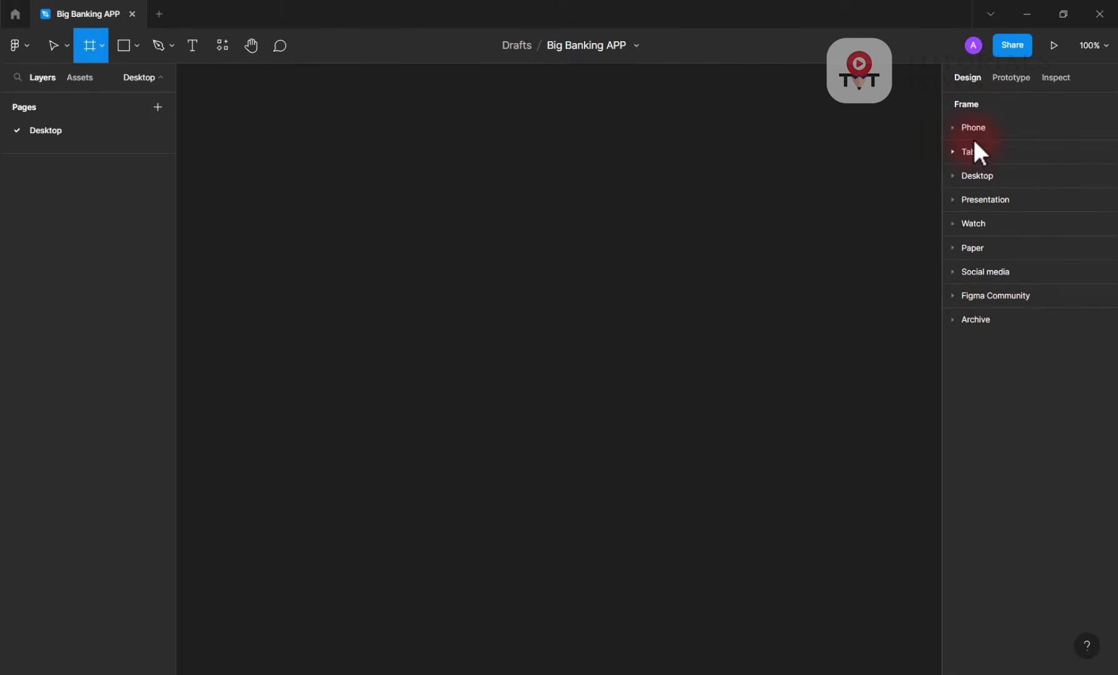
left_click(956, 175)
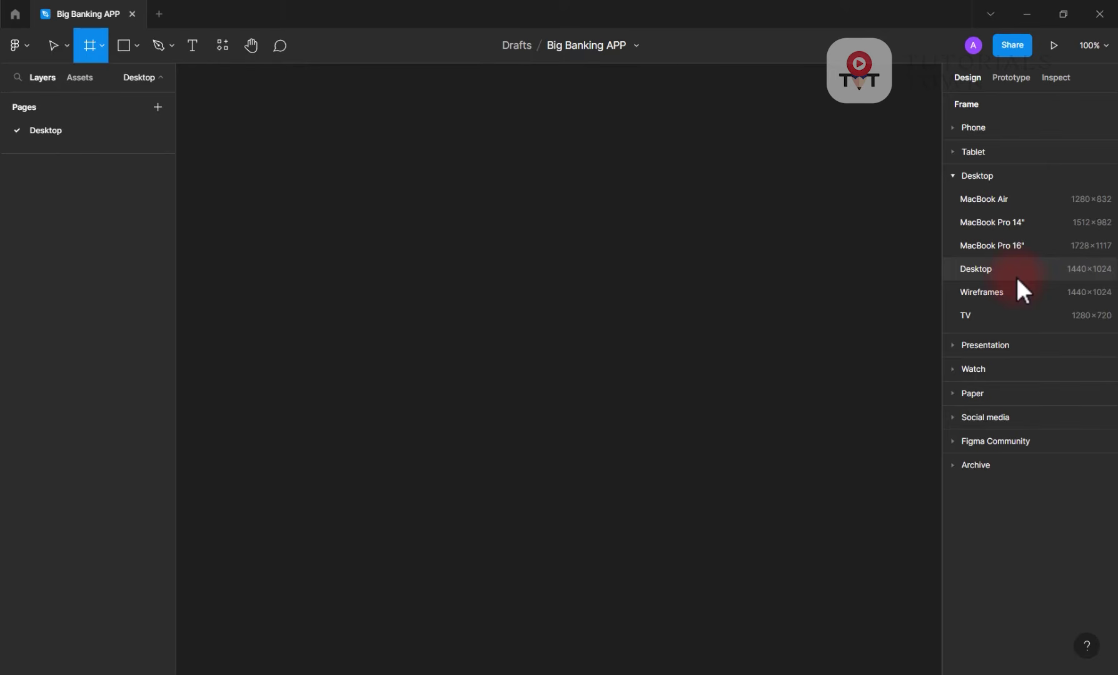
left_click(979, 273)
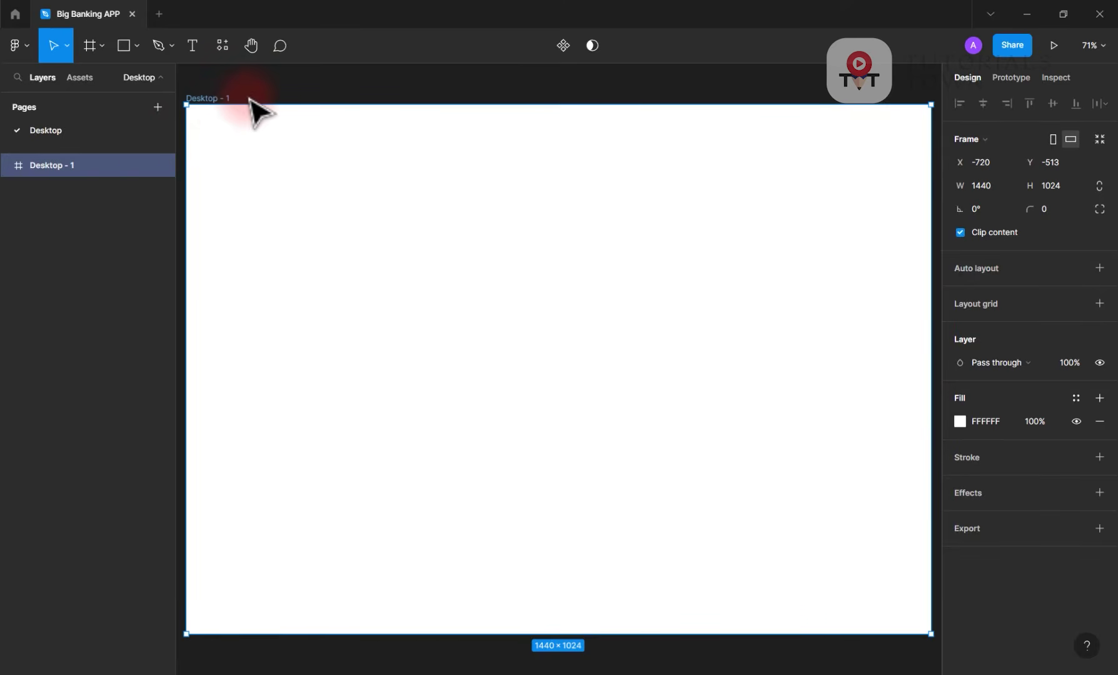
key("Escape")
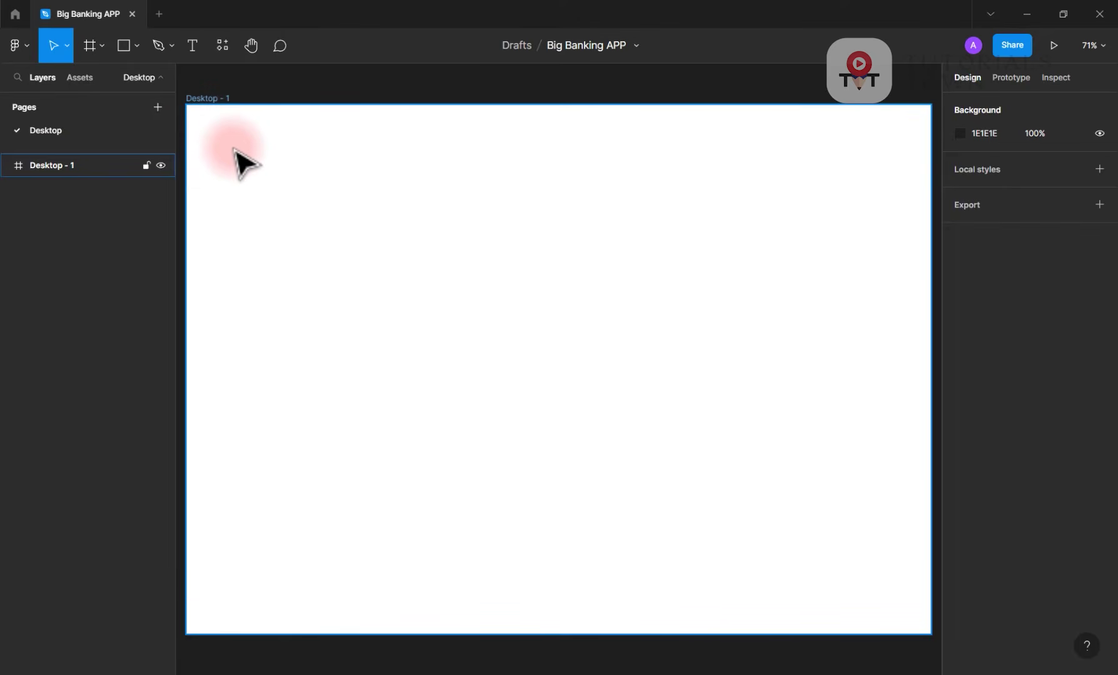
Rename the Desktop - 1 frame as Home.
double_click(207, 99)
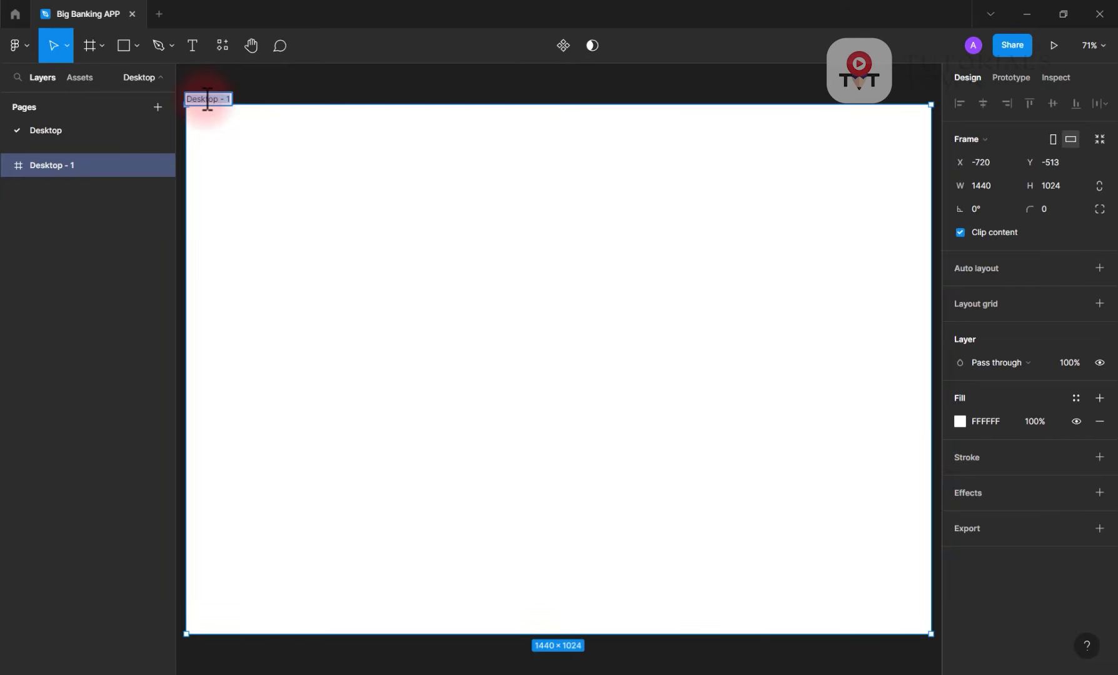
key("Return")
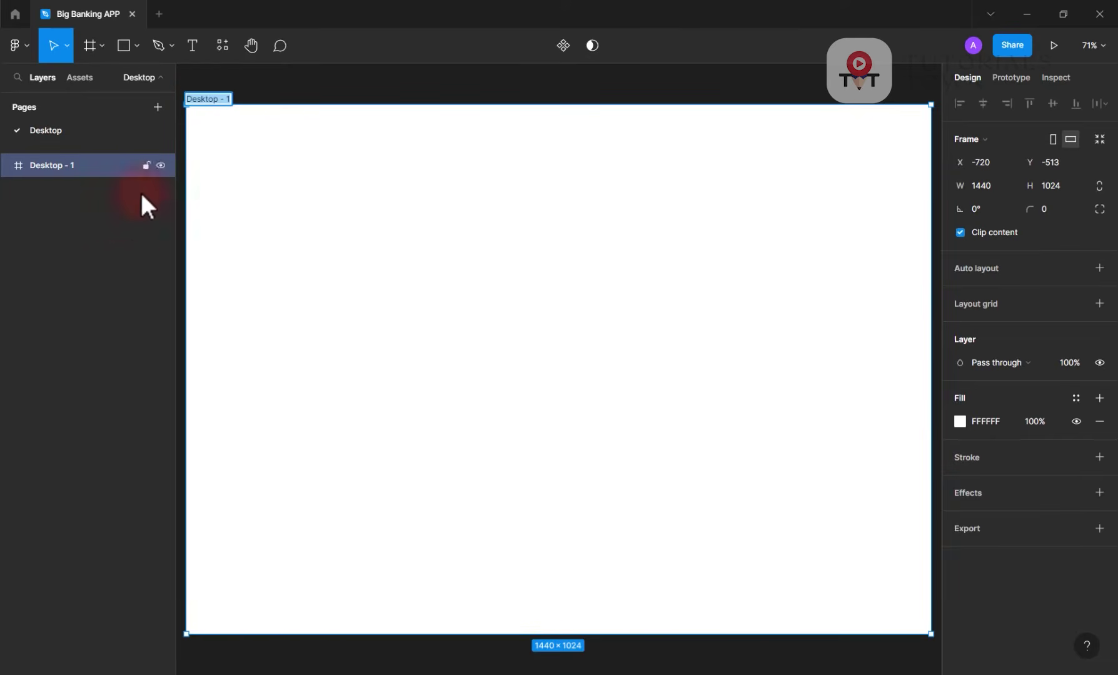
left_click(50, 184)
left_click(45, 165)
double_click(43, 166)
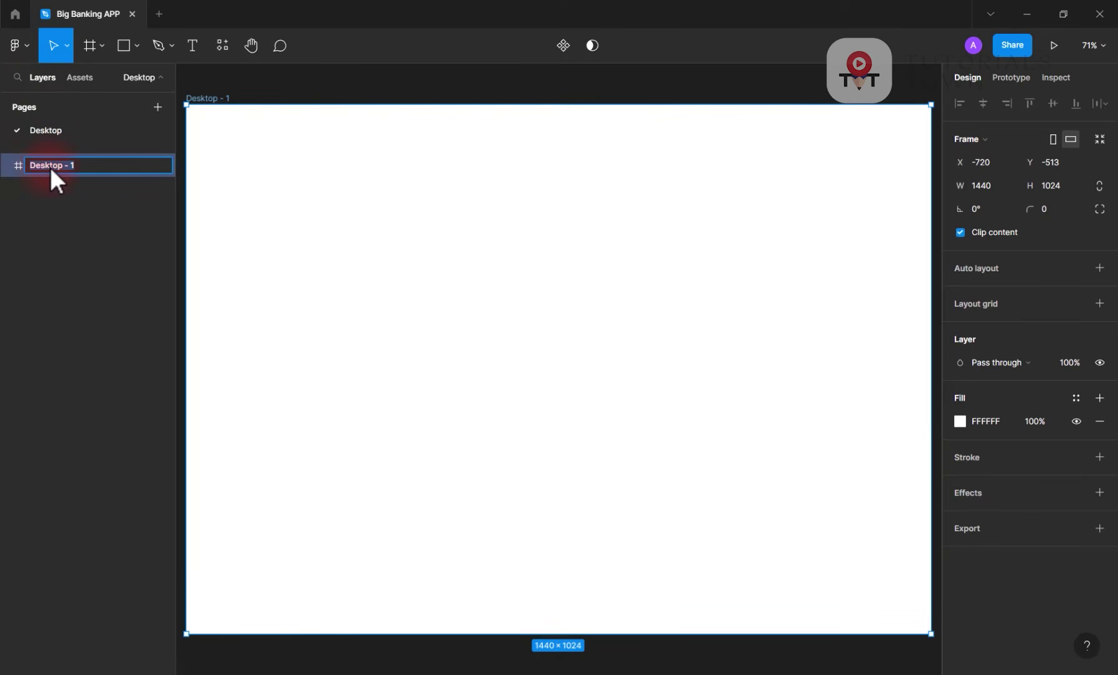
key("Return")
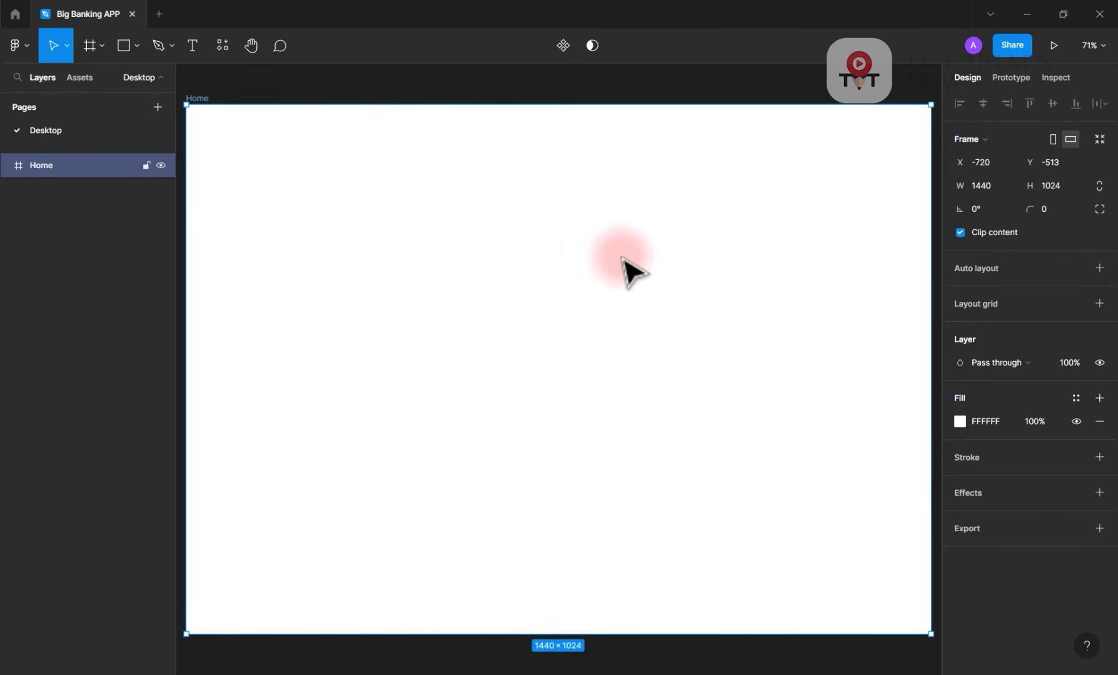
Practise zooming the canvas in and out around the Home frame and scrolling the view.
scroll(626, 267, "down", 2)
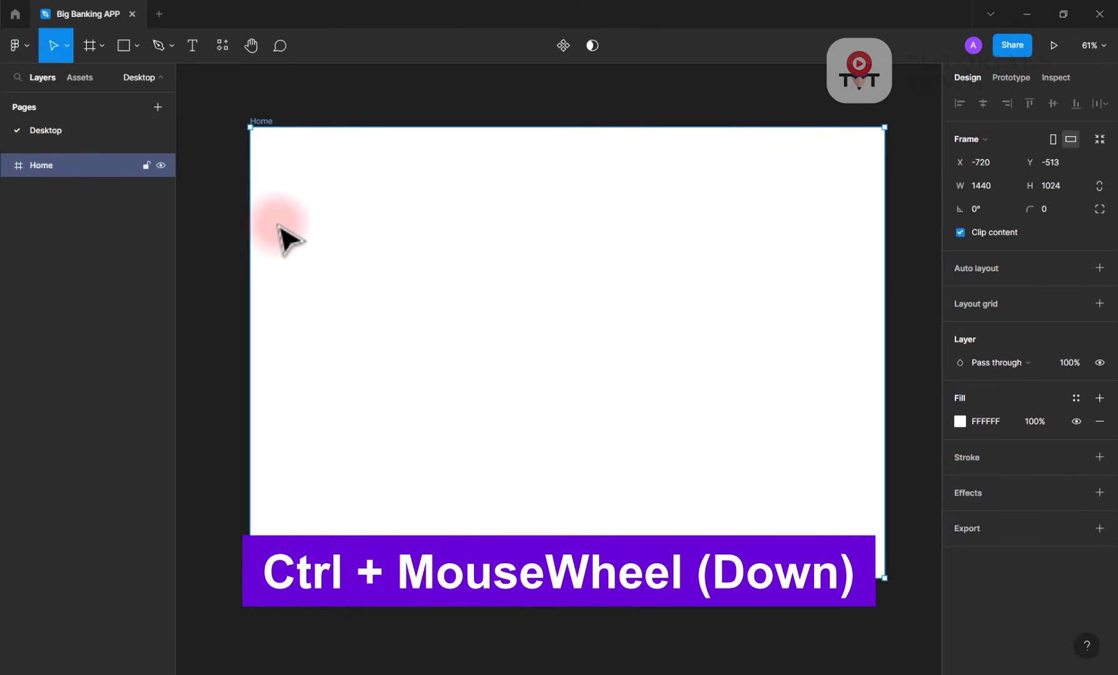
scroll(349, 287, "down", 1)
scroll(350, 287, "up", 3)
scroll(349, 287, "down", 4)
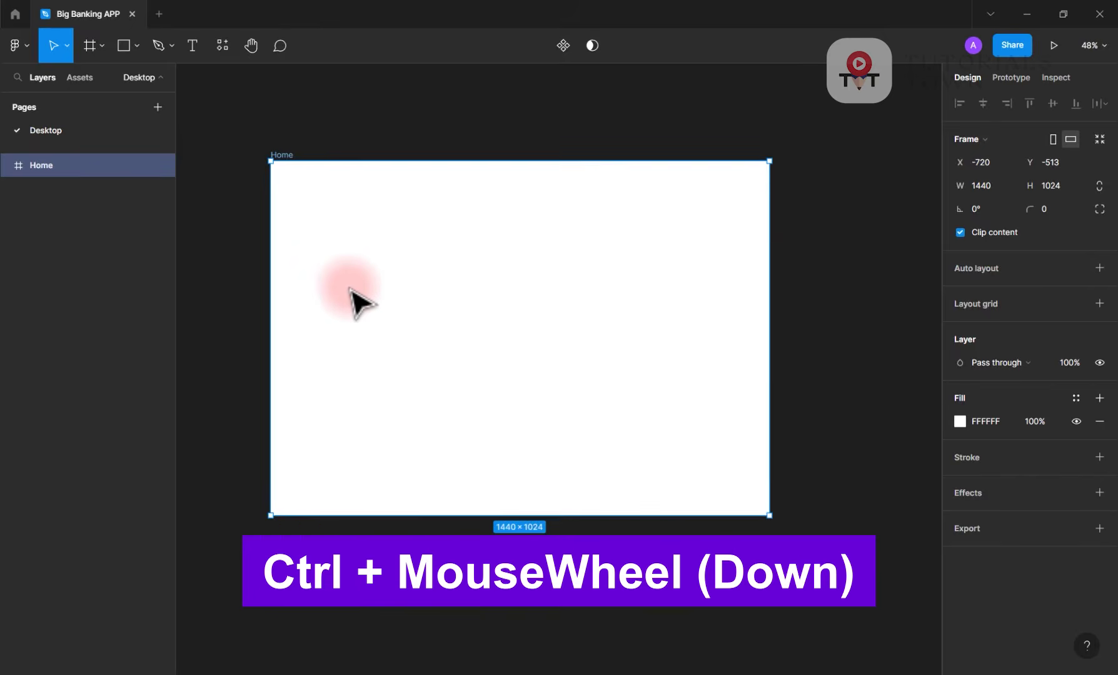
scroll(349, 287, "down", 2)
scroll(350, 287, "up", 2)
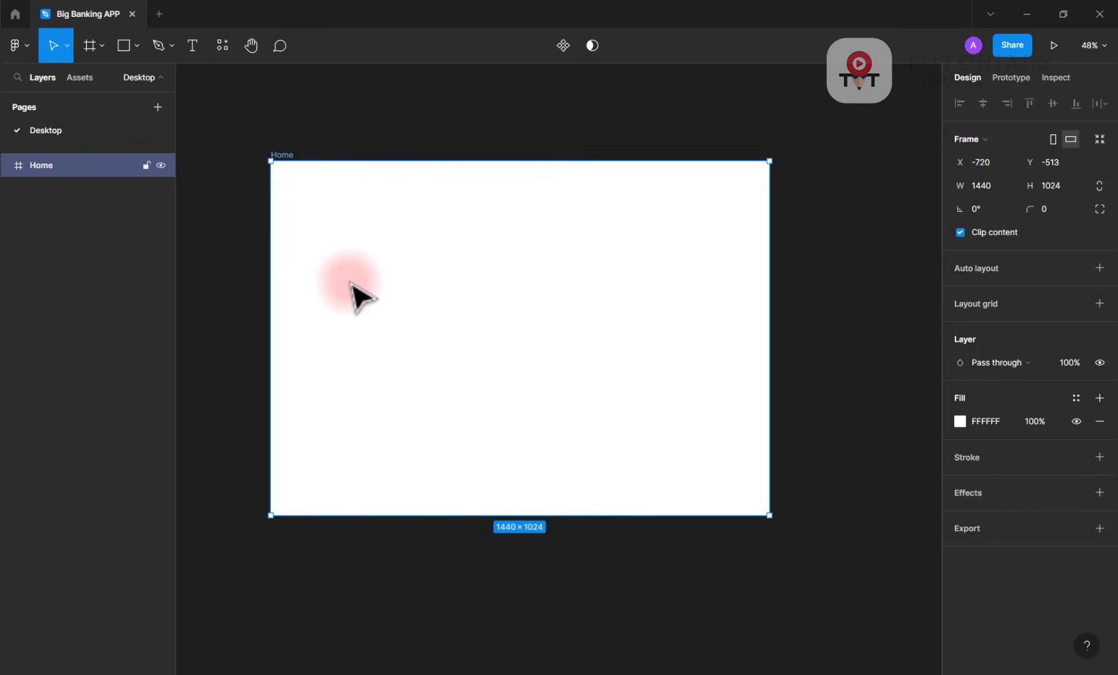
key("ctrl+minus")
key("ctrl+minus")
key("ctrl+plus")
key("ctrl+plus")
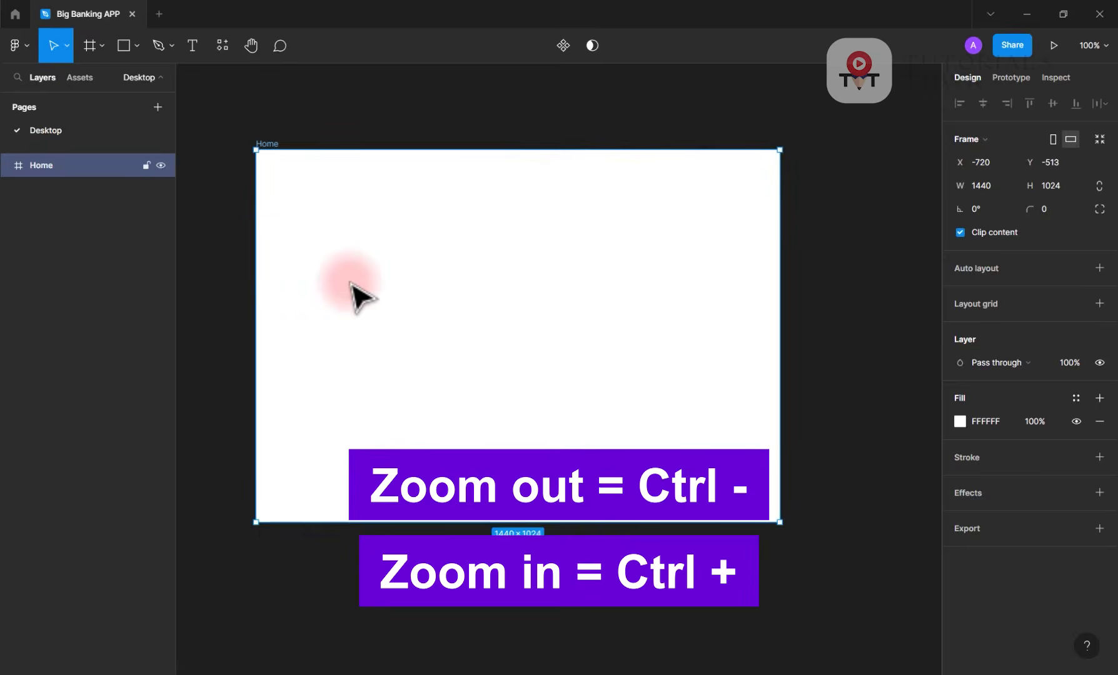
key("ctrl+minus")
key("ctrl+minus")
key("ctrl+minus")
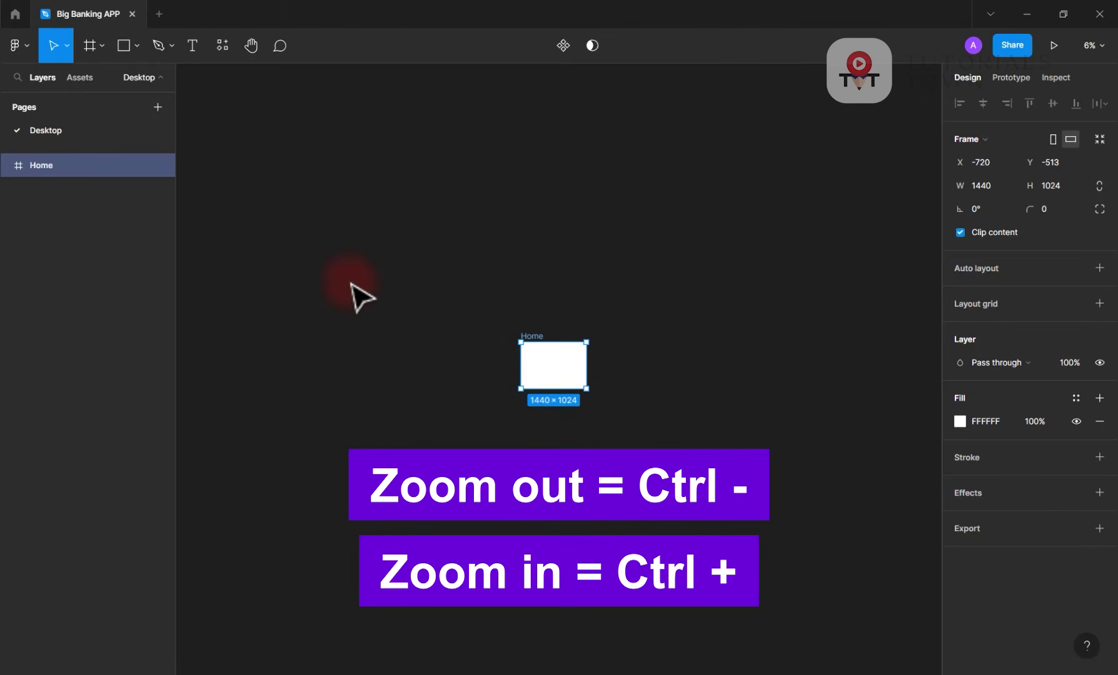
left_click(513, 376)
scroll(519, 381, "up", 3)
scroll(588, 465, "up", 3)
scroll(544, 357, "down", 3)
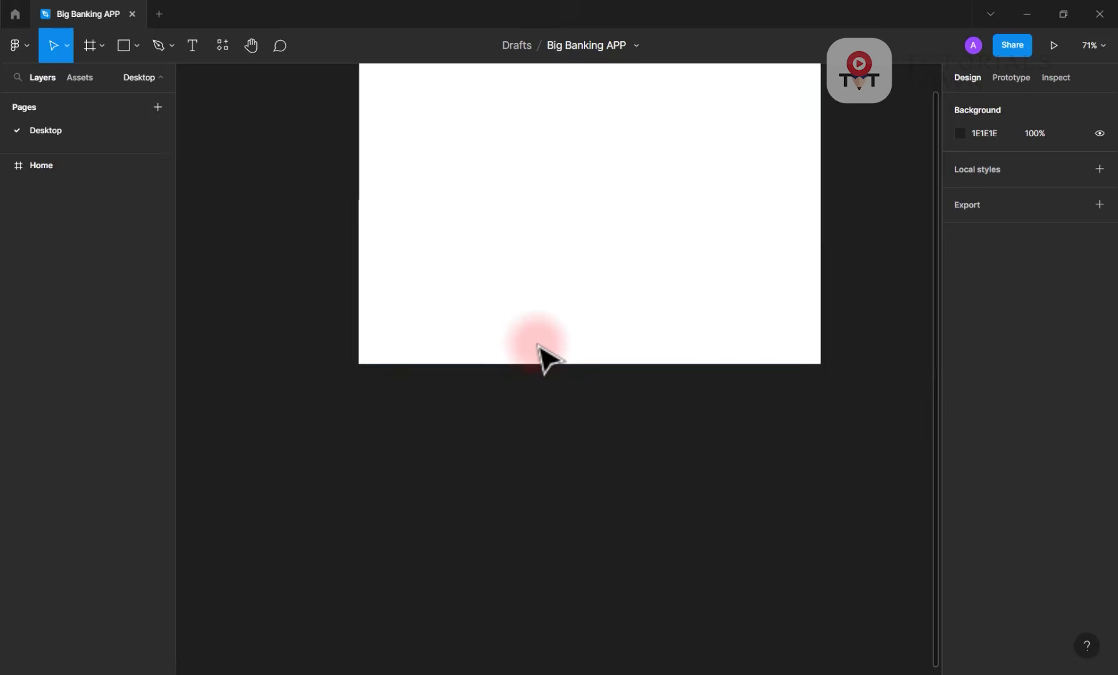
scroll(407, 410, "up", 2)
scroll(406, 410, "right", 2)
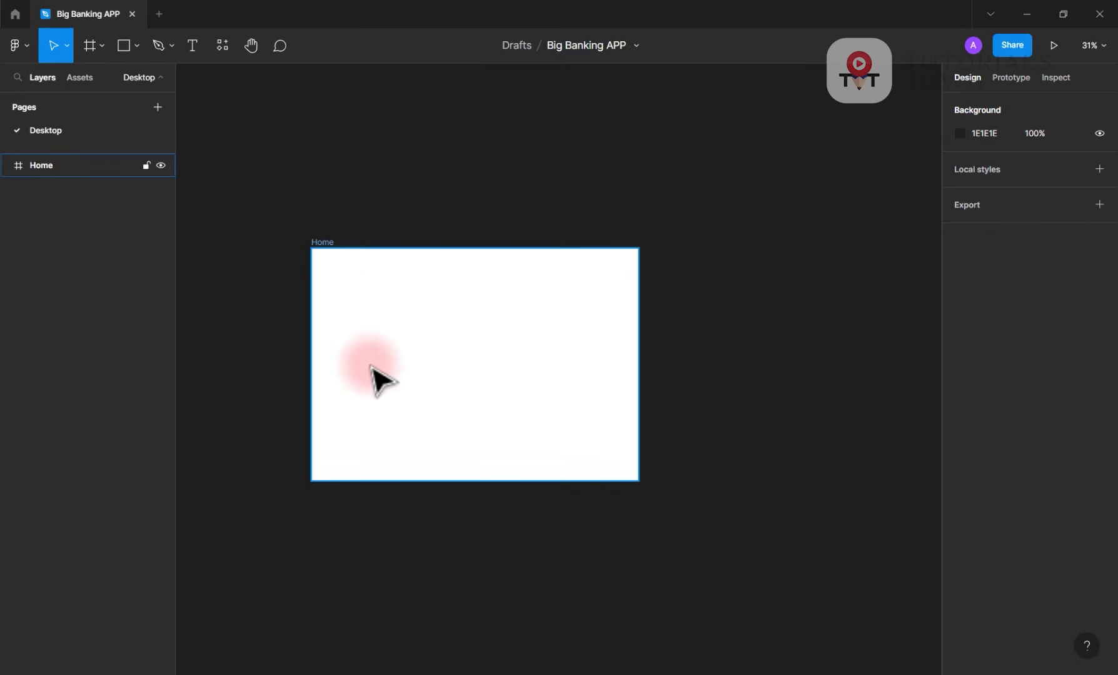
Switch to the Notepad notes and add the line "Z = Ctrl + Mouse Wheel" below the Prototype section.
left_click(861, 668)
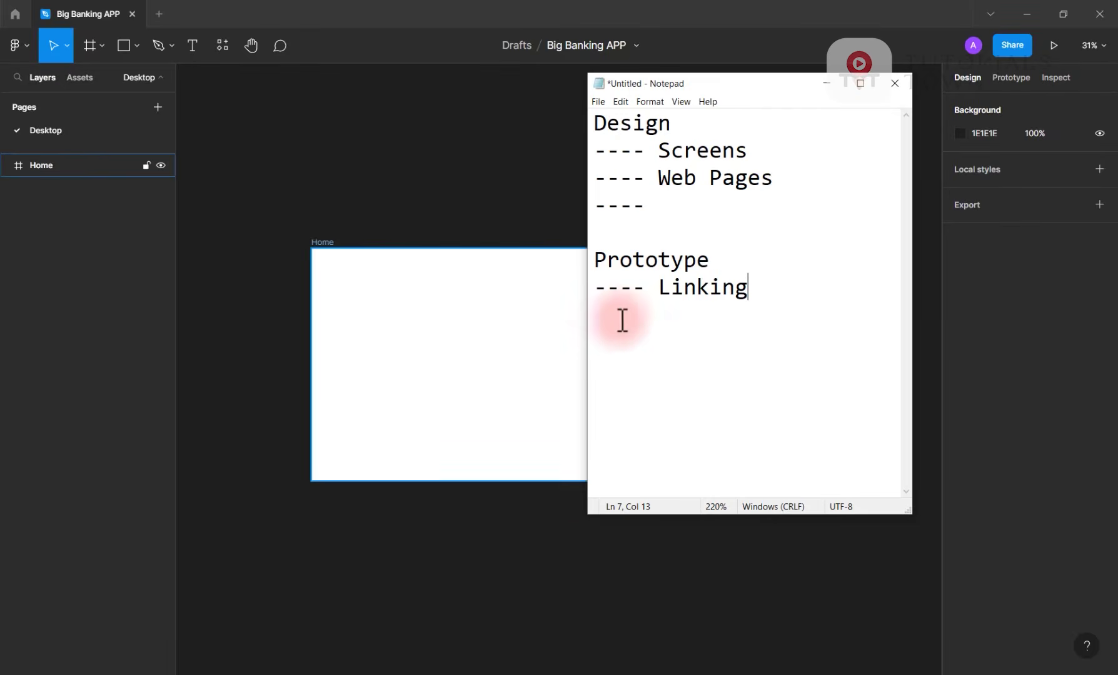
left_click(733, 331)
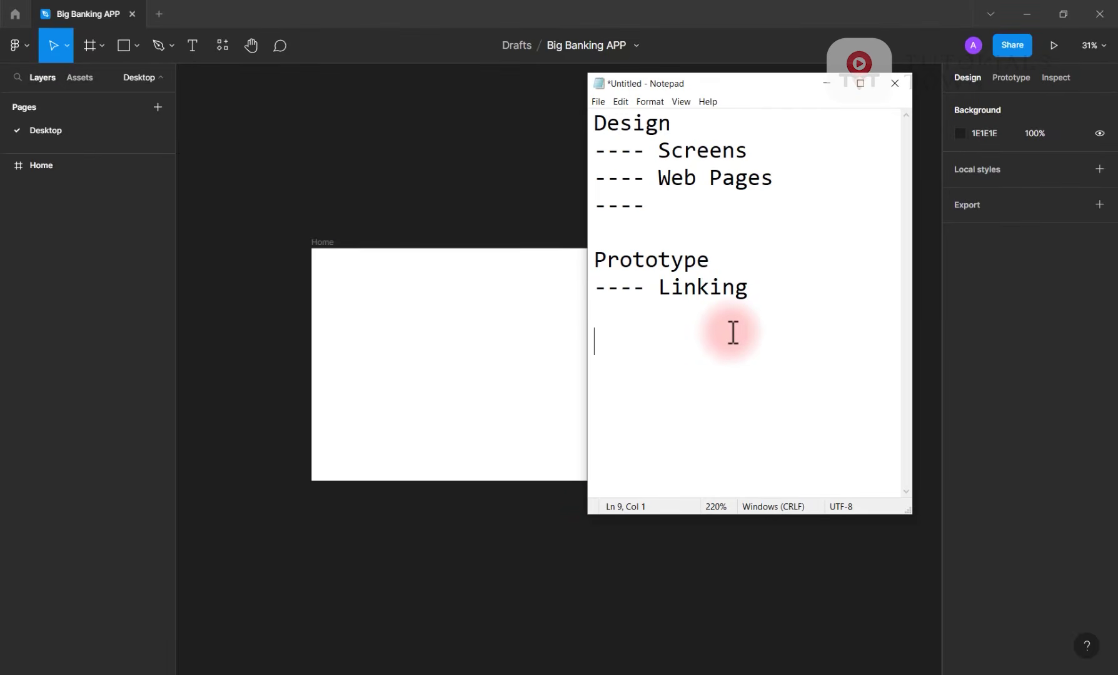
type("Z")
type("I-")
key("BackSpace")
key("BackSpace")
key("BackSpace")
type("Z = Ct")
type("rl ")
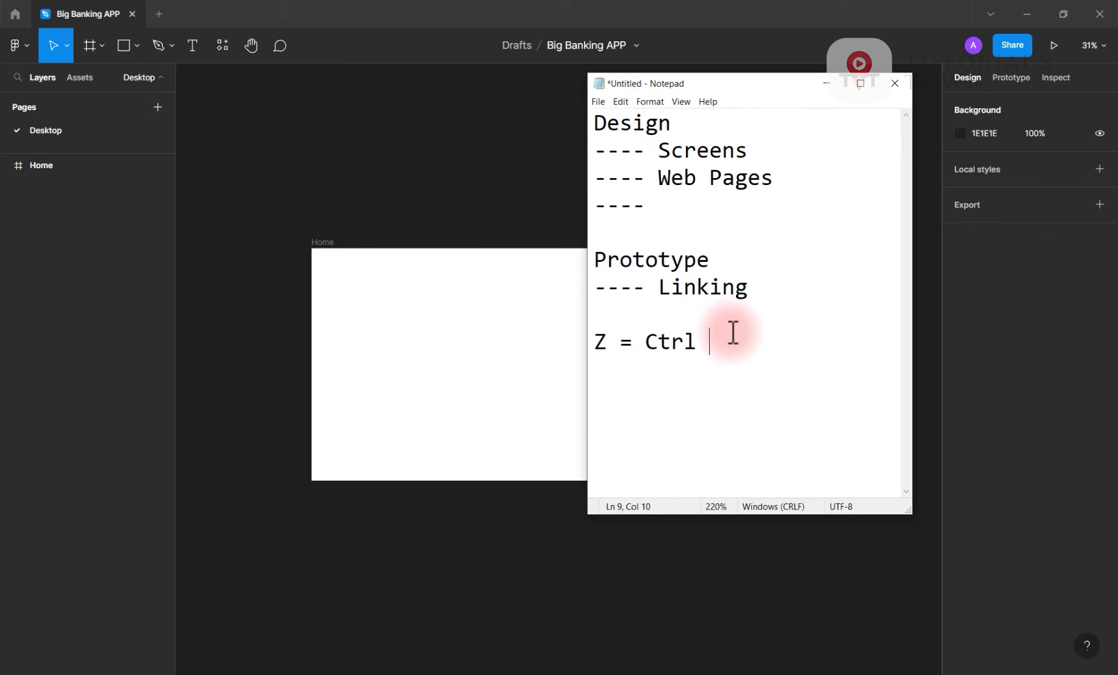
type("+ Mouse Wheel")
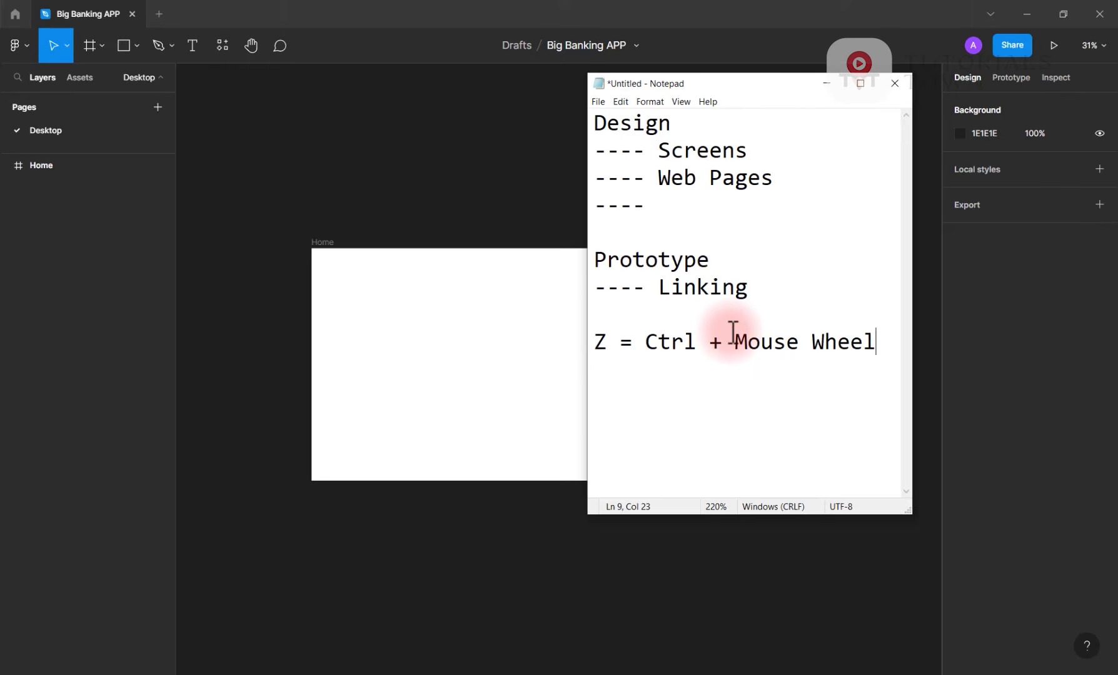
Add the line "Hand = Mouse Wheel Click" below the zoom note.
key("Return")
type("P")
key("BackSpace")
type("Hand")
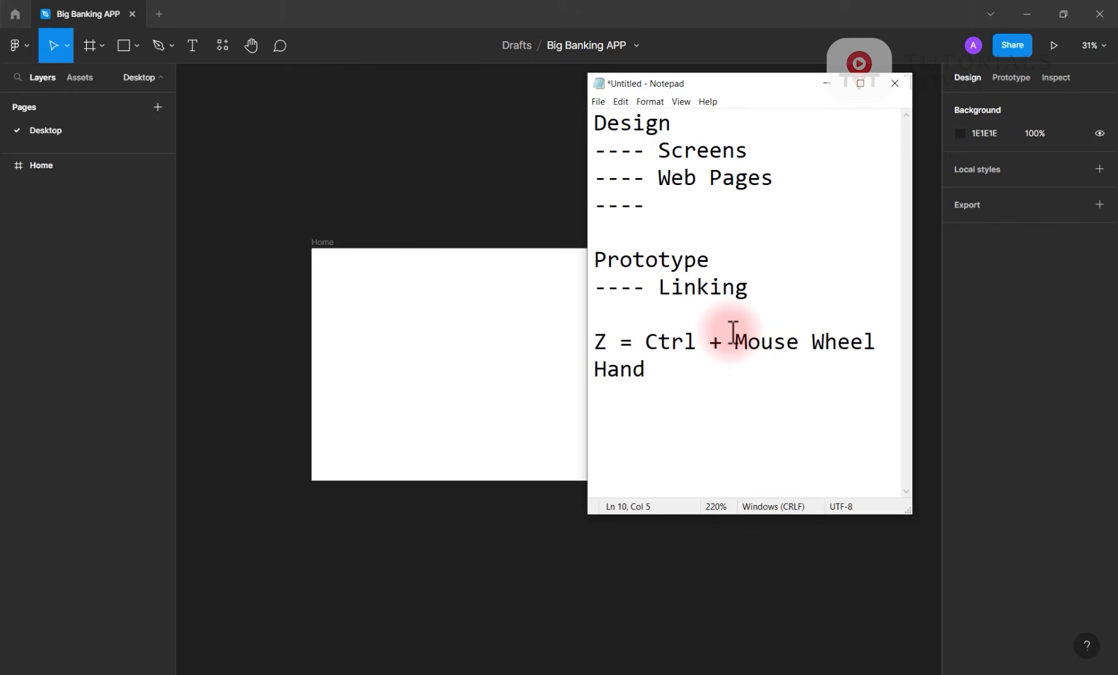
type(" = Mouse Wh")
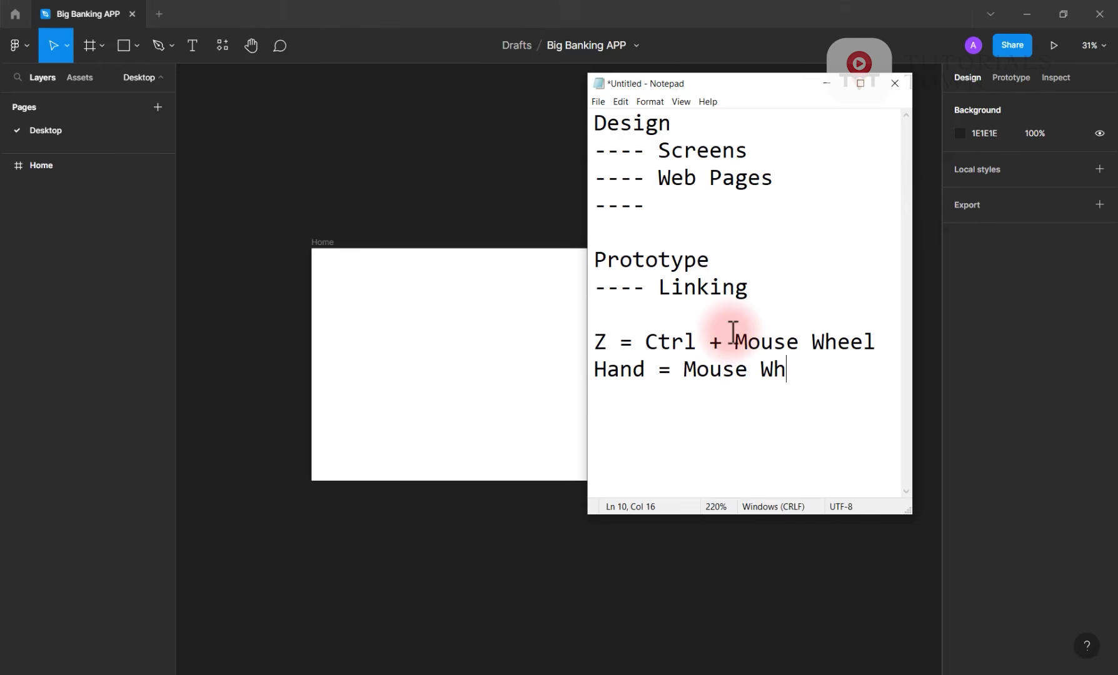
type("eel Click")
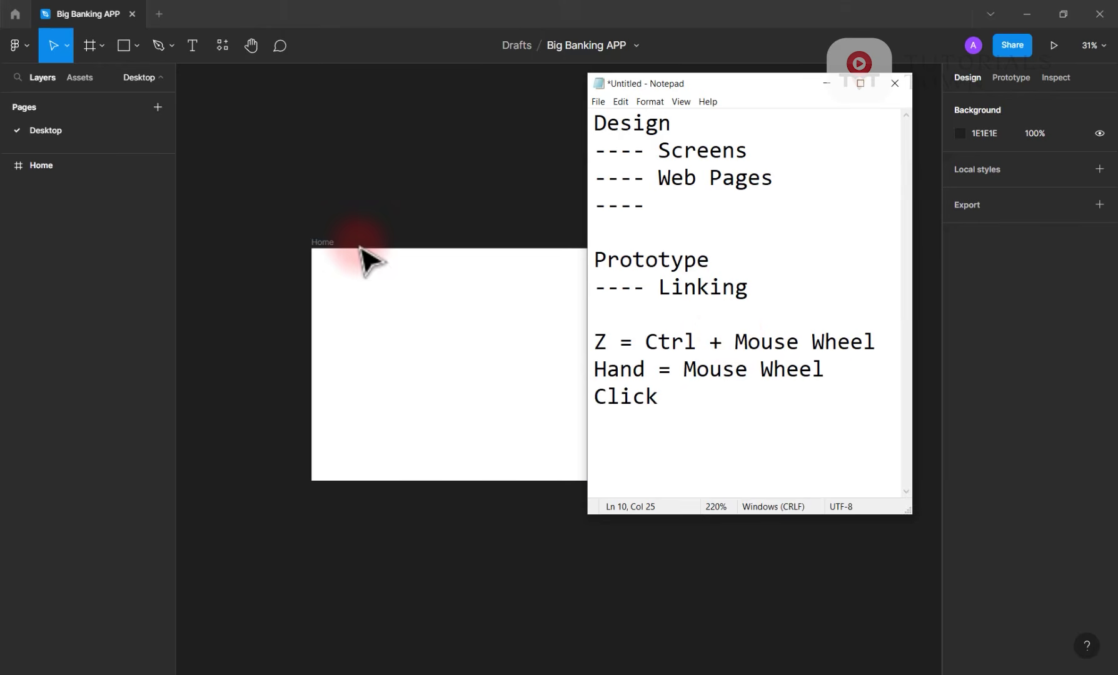
Switch back to Figma and practise panning the canvas around the Home frame.
left_click(385, 294)
left_click_drag(411, 332, 367, 270)
left_click(344, 405)
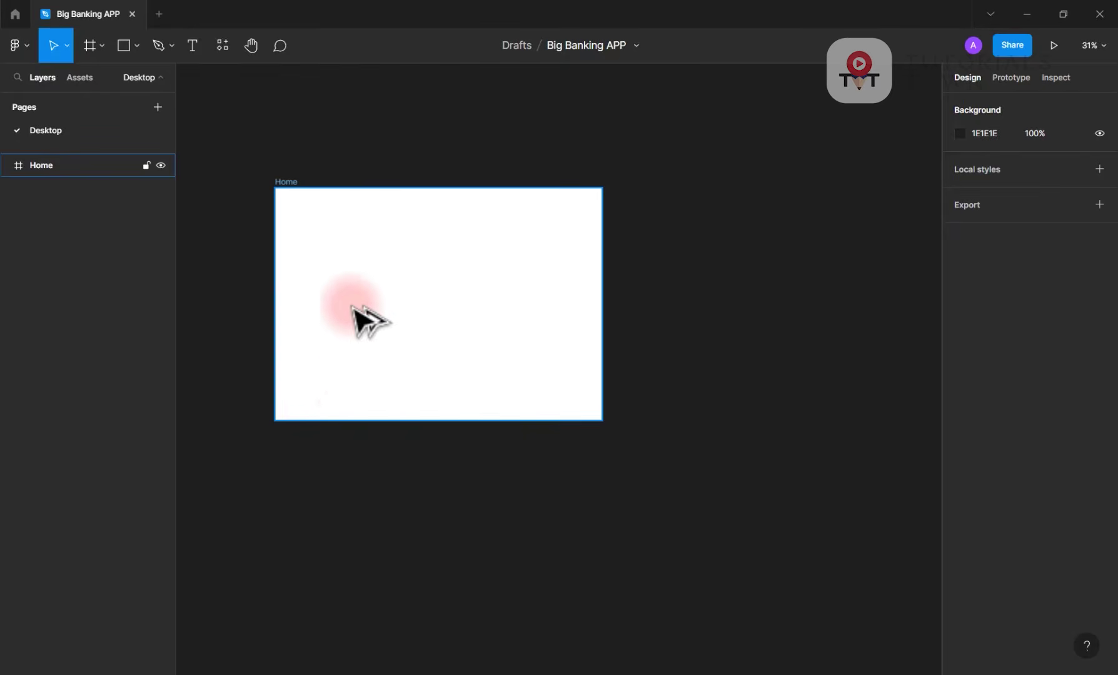
scroll(362, 320, "up", 1)
scroll(362, 319, "left", 1)
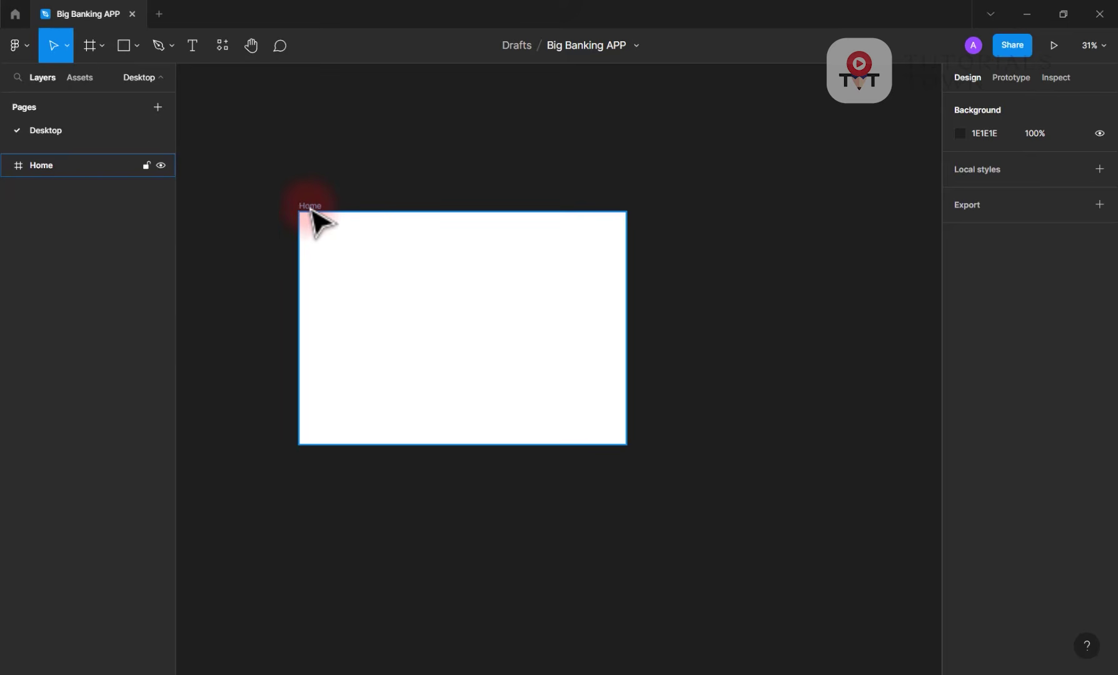
left_click(338, 300)
left_click(311, 211)
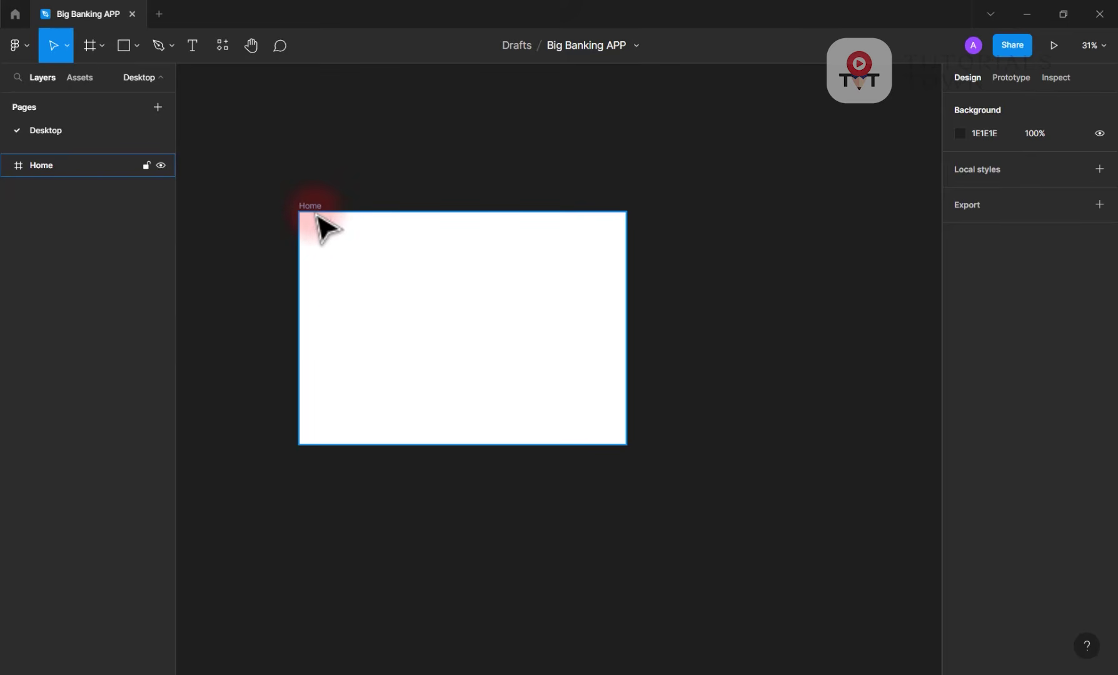
left_click(312, 212)
left_click(389, 187)
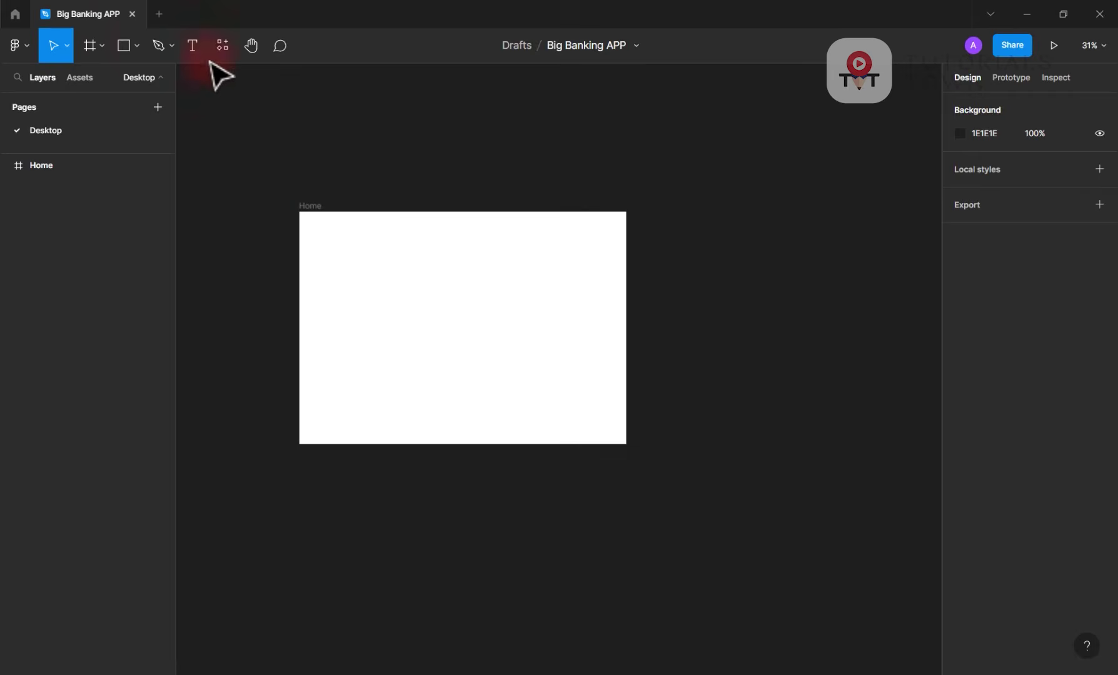
Draw a rectangle about 279×182 inside the Home frame and duplicate it directly to its right.
left_click(126, 54)
left_click_drag(380, 286, 444, 328)
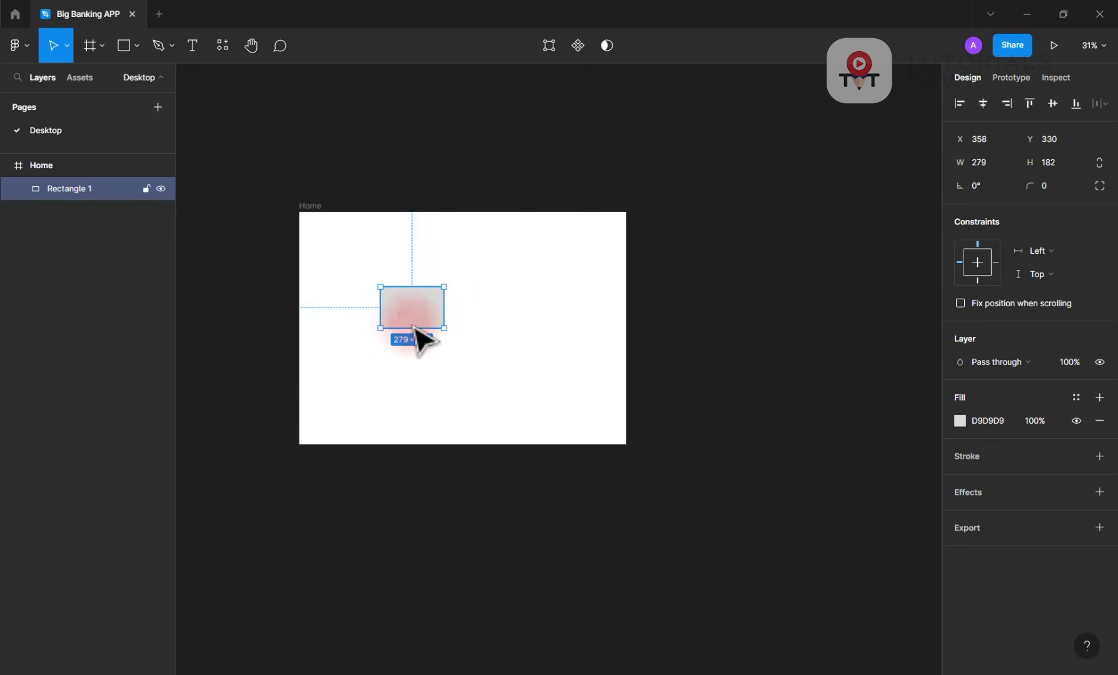
left_click(491, 340)
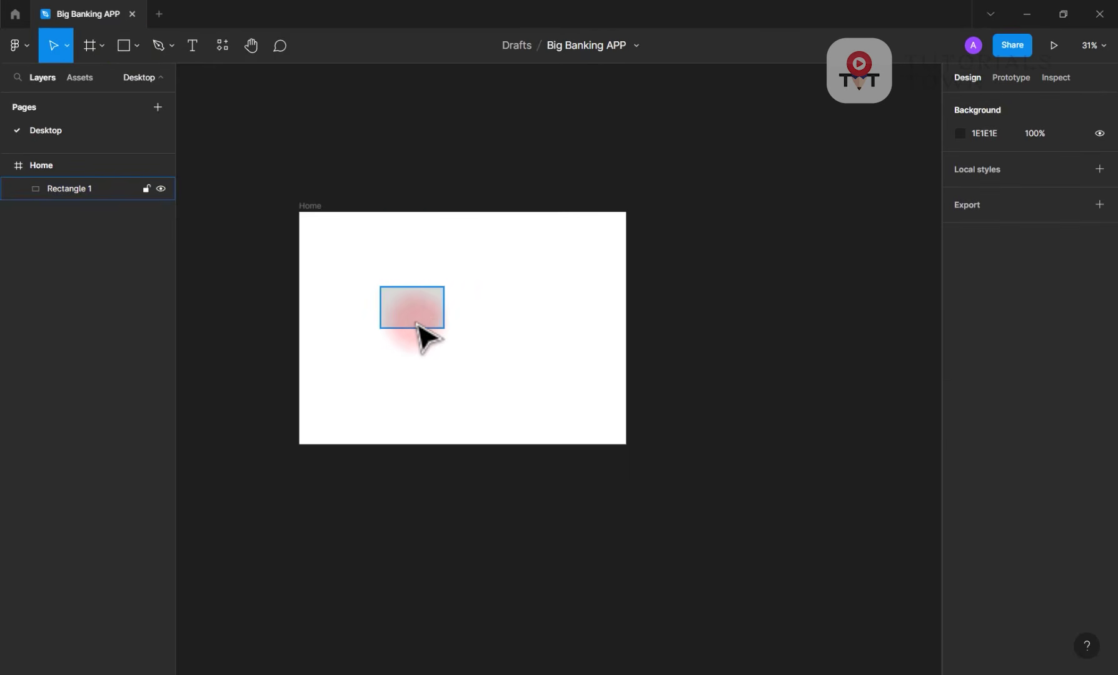
left_click(418, 324)
left_click_drag(415, 317, 479, 308)
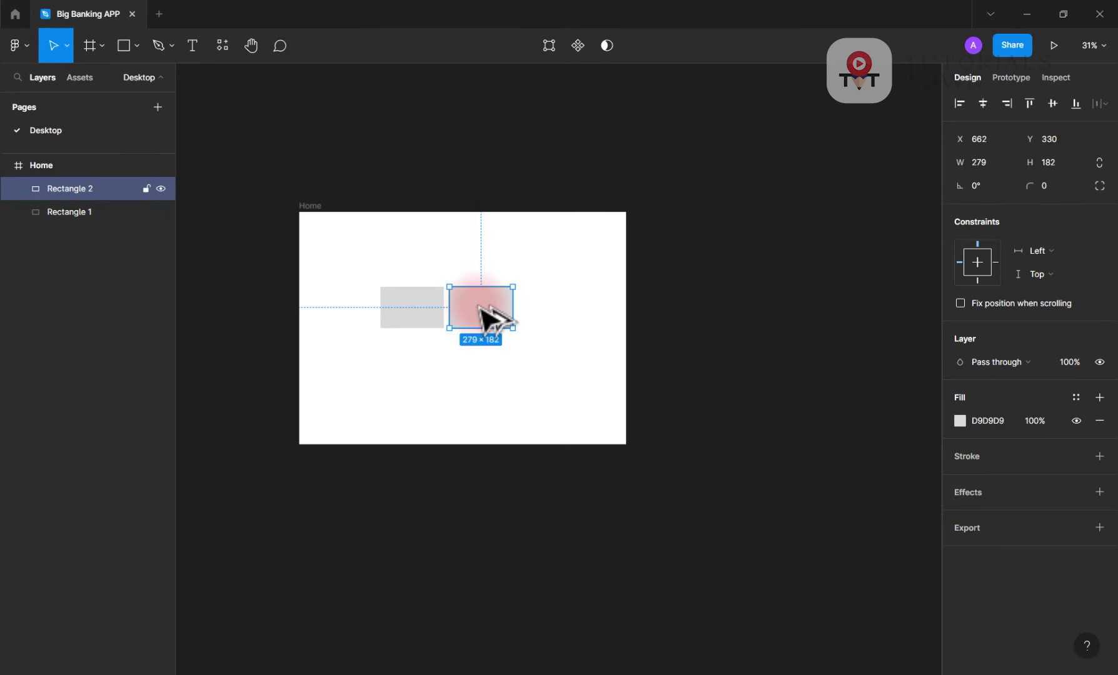
Duplicate the Home frame with both rectangles and place the copy to its right at the same height.
left_click(306, 210)
left_click_drag(306, 211, 668, 219)
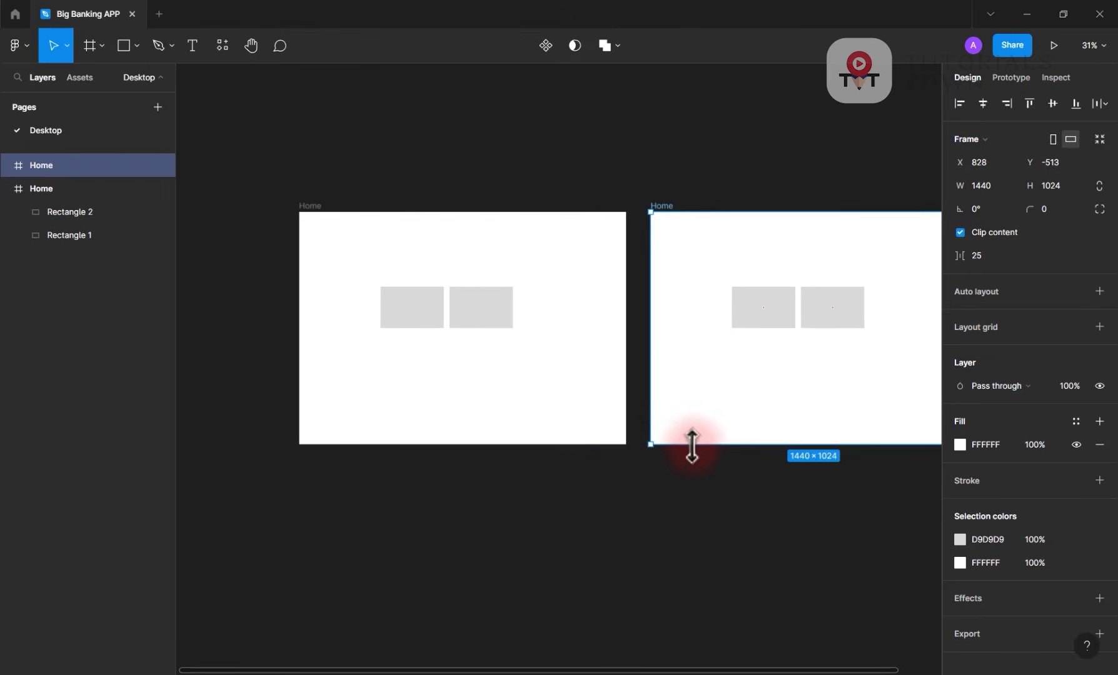
left_click_drag(661, 349, 571, 393)
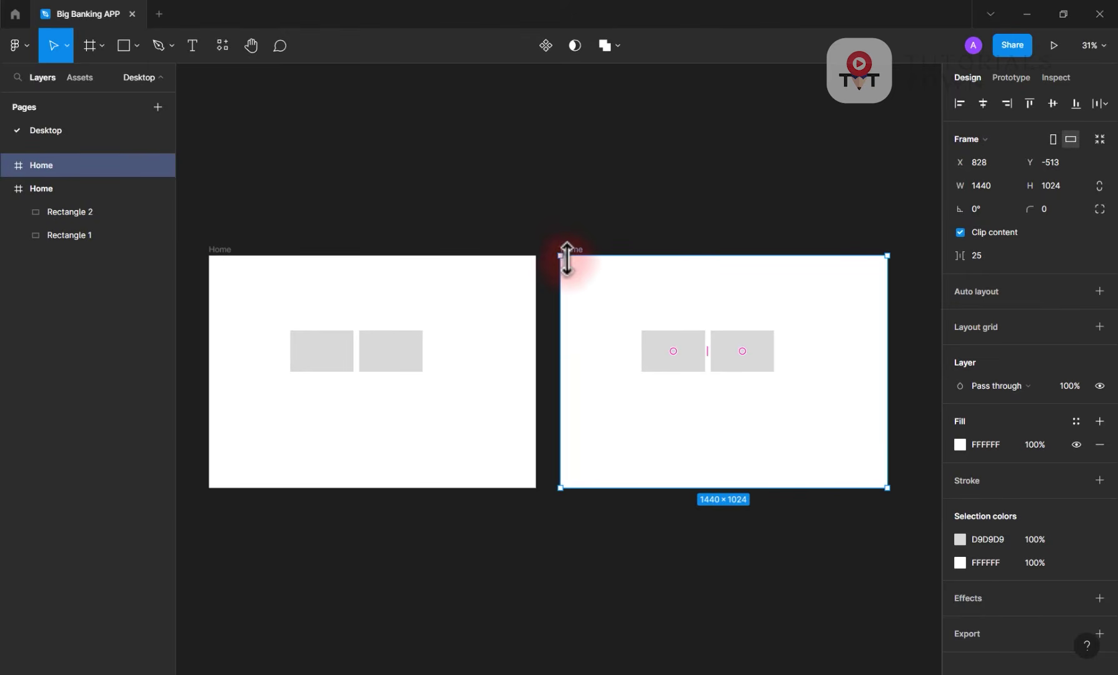
Rename the copied frame as About US, and collapse the frames' nested layers in the layer list.
double_click(572, 249)
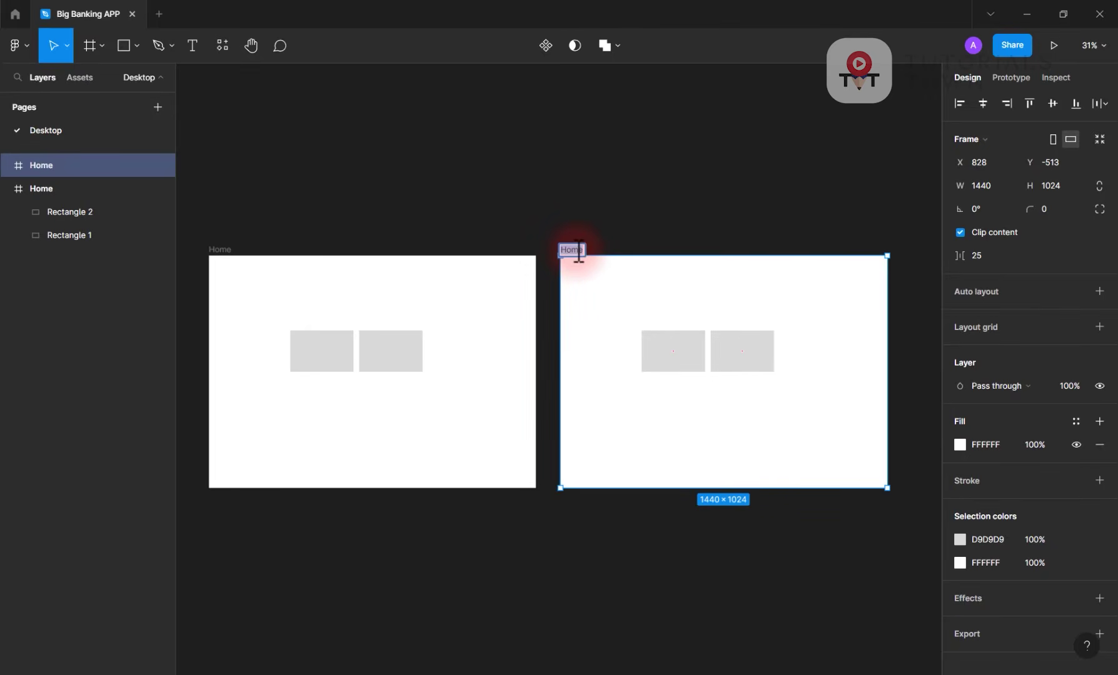
type("About US")
key("Return")
left_click(623, 318)
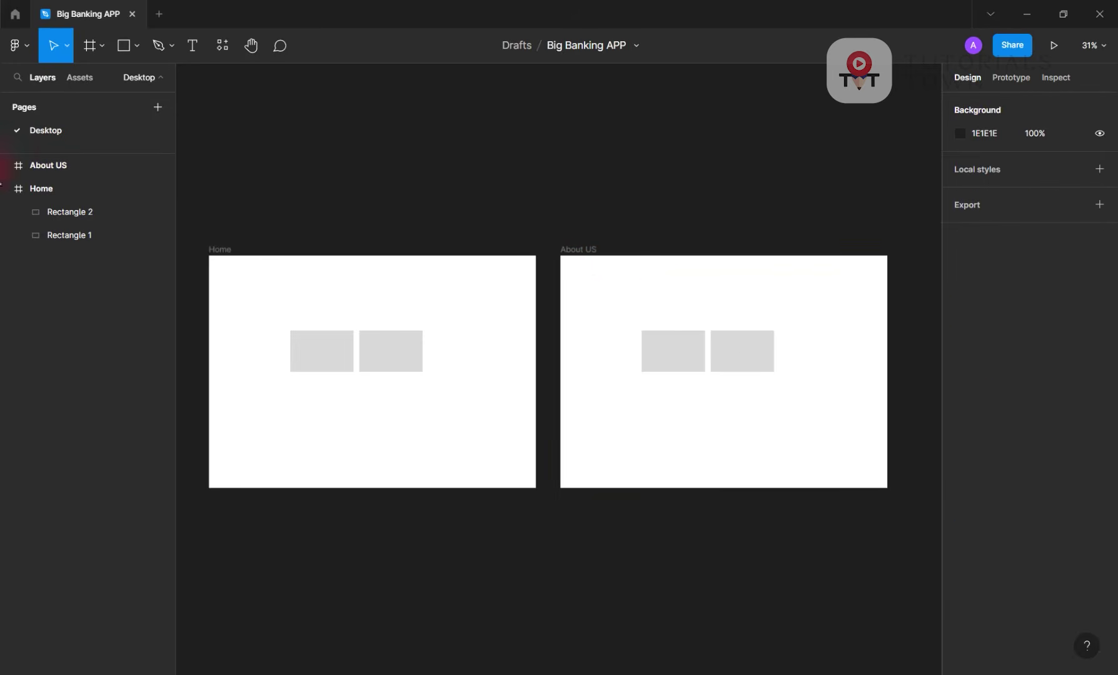
left_click(8, 188)
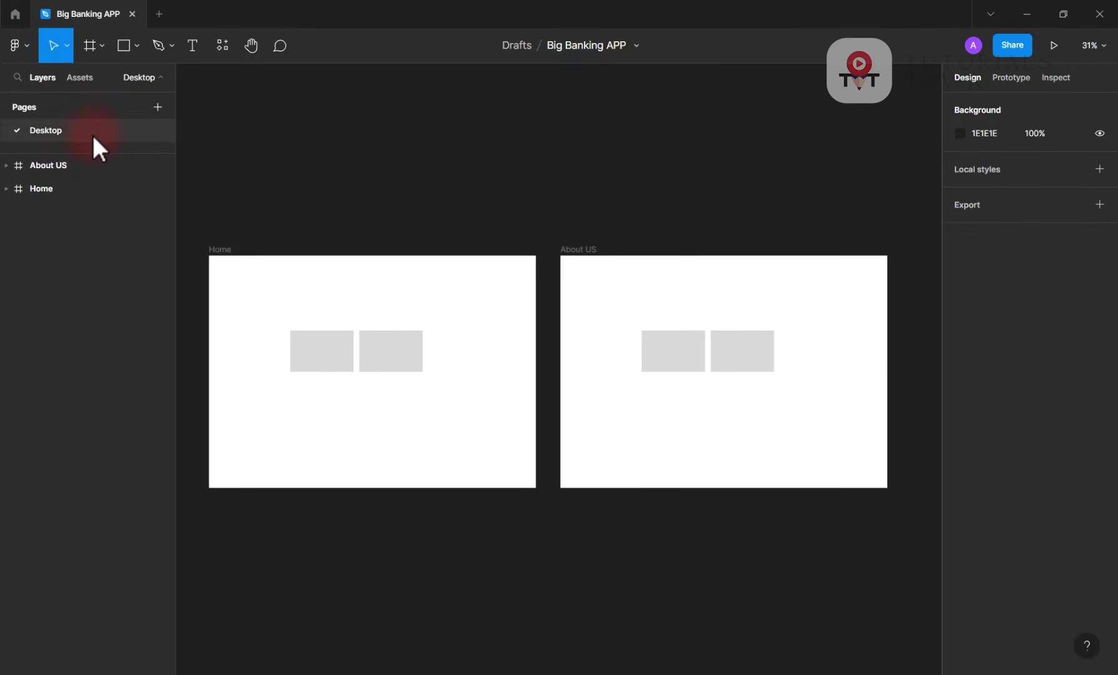
Duplicate the Desktop page and rename the copy as MObile.
right_click(62, 134)
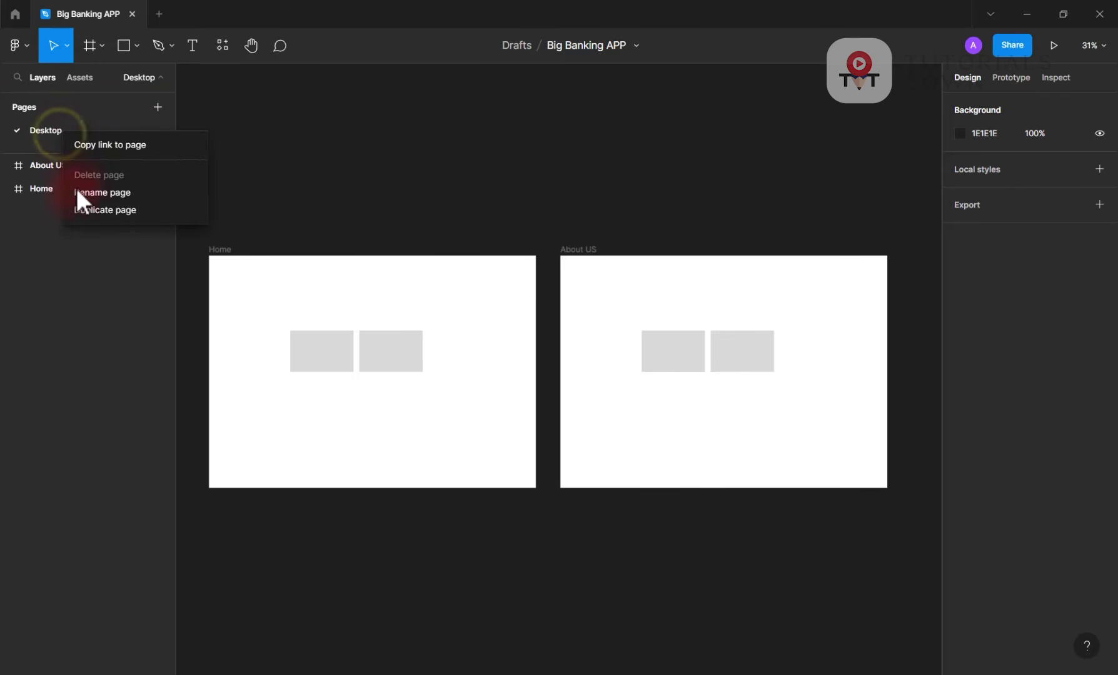
left_click(84, 211)
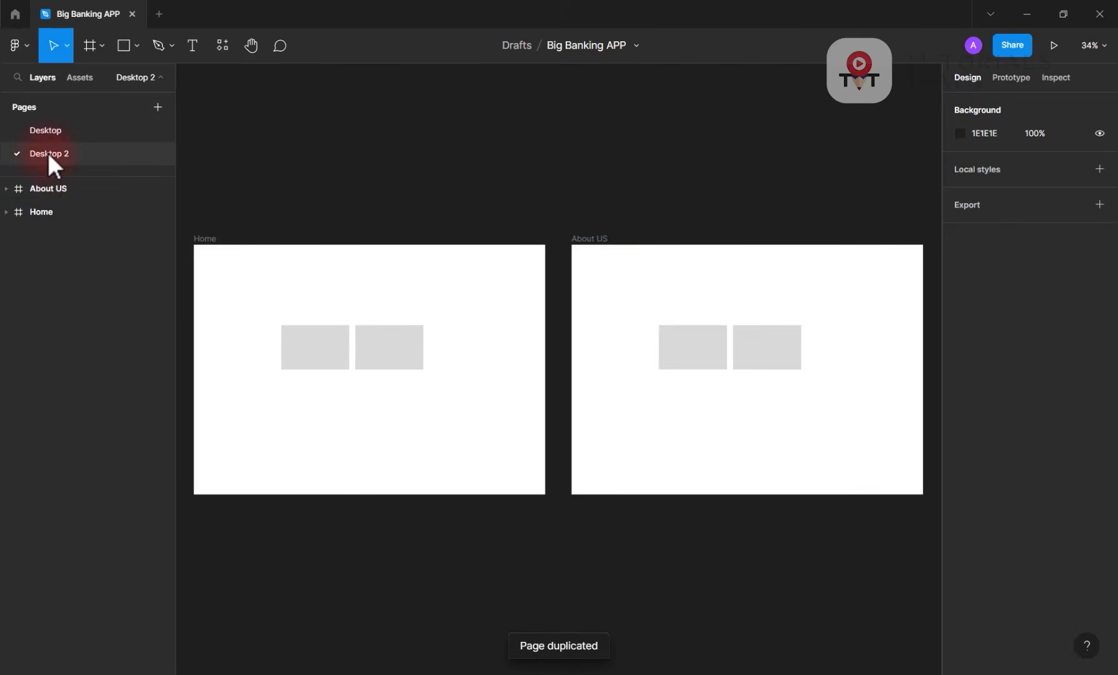
double_click(47, 155)
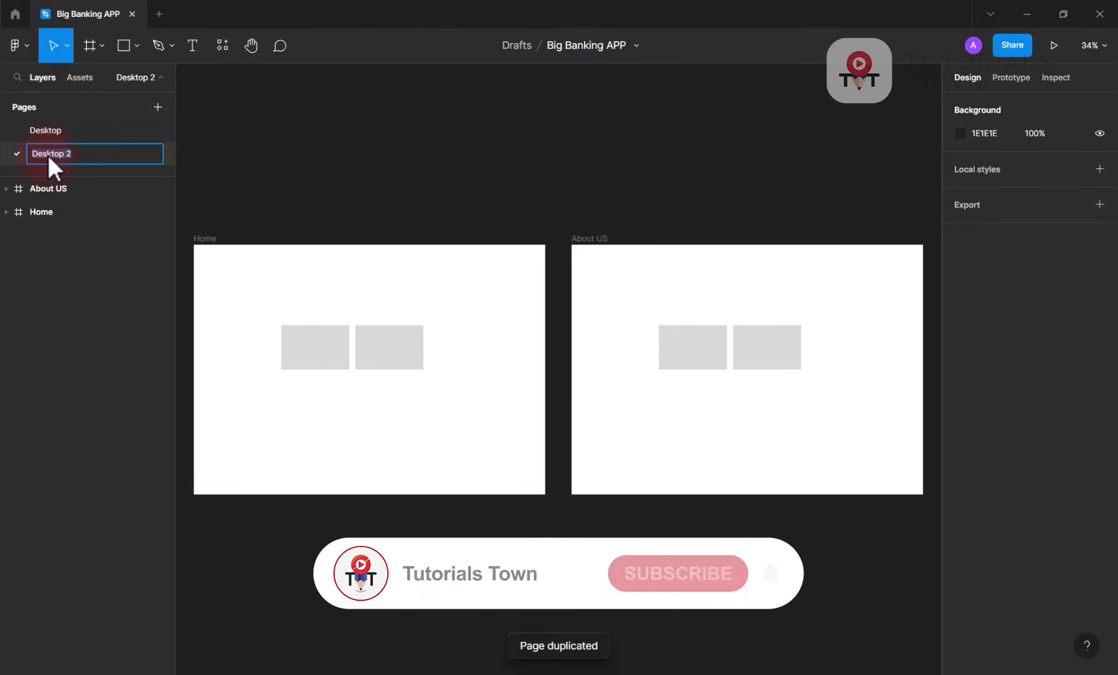
type("MOHile")
key("Return")
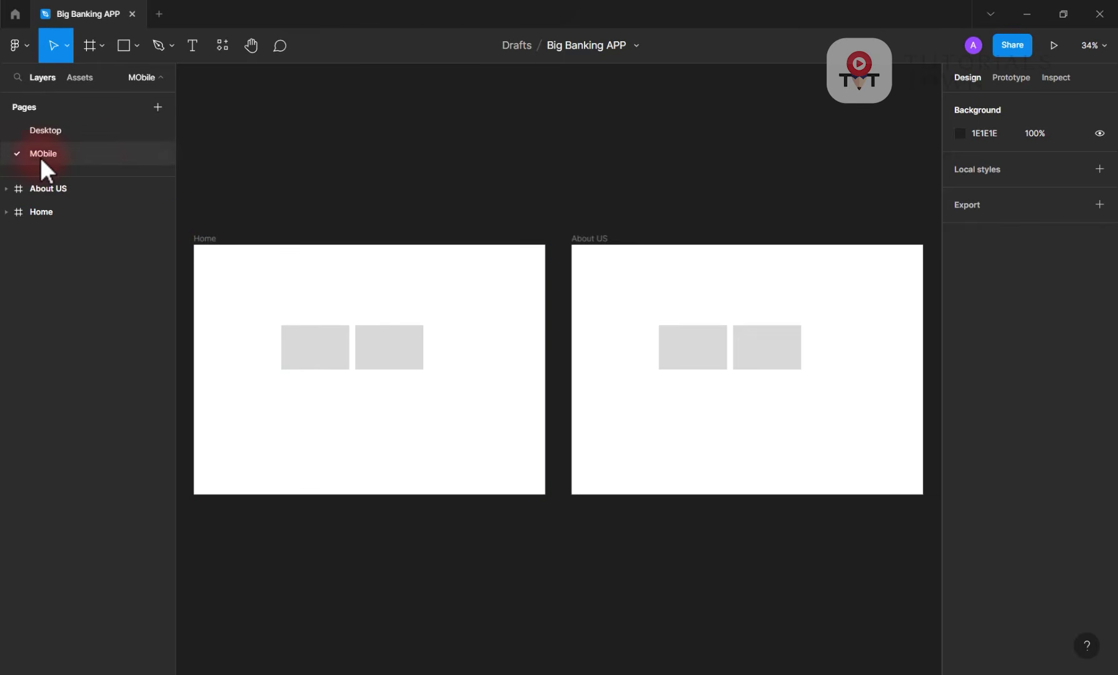
Examine the design, prototype and inspect properties of the Home frame and its second rectangle on the MObile page.
left_click(206, 262)
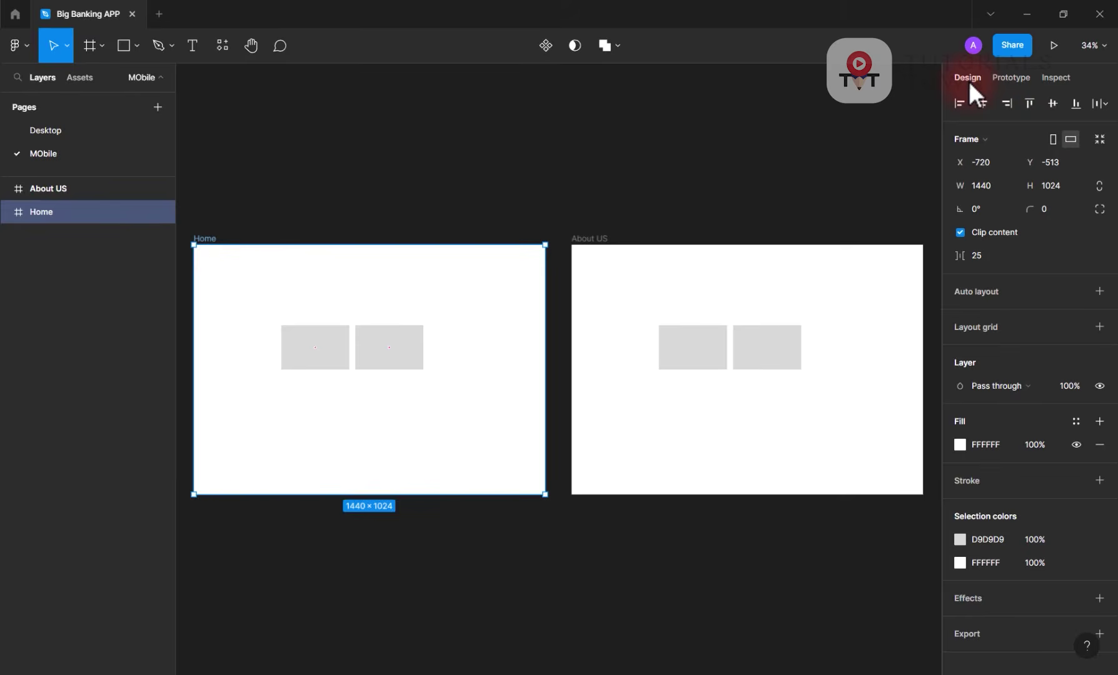
left_click(1009, 77)
left_click(1051, 77)
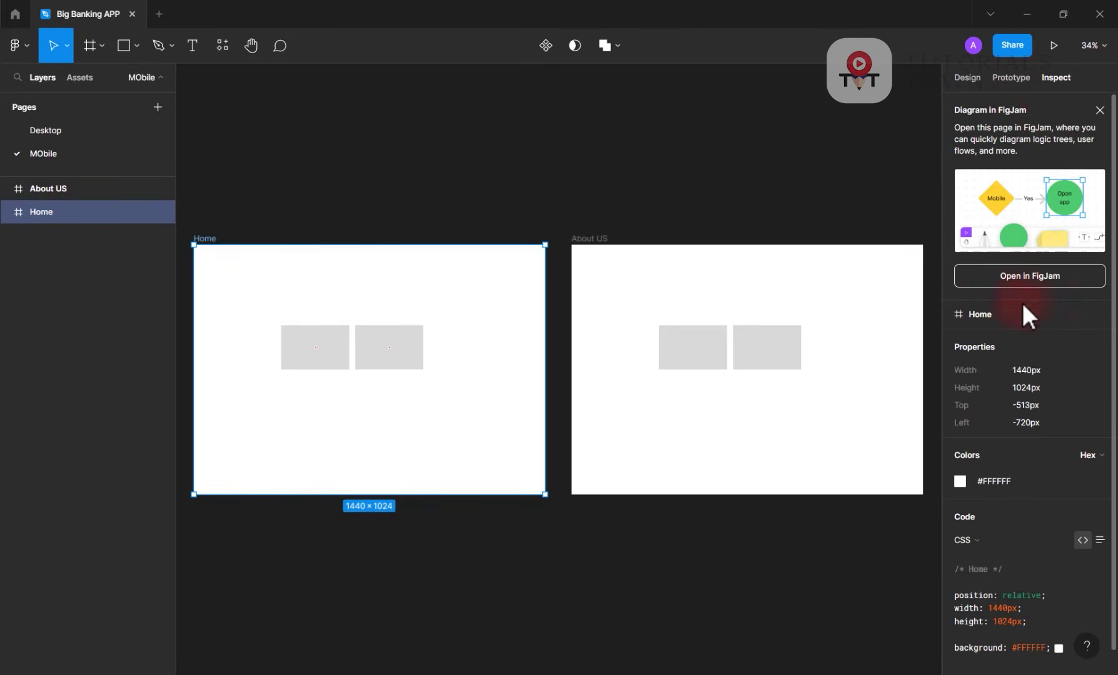
key("alt")
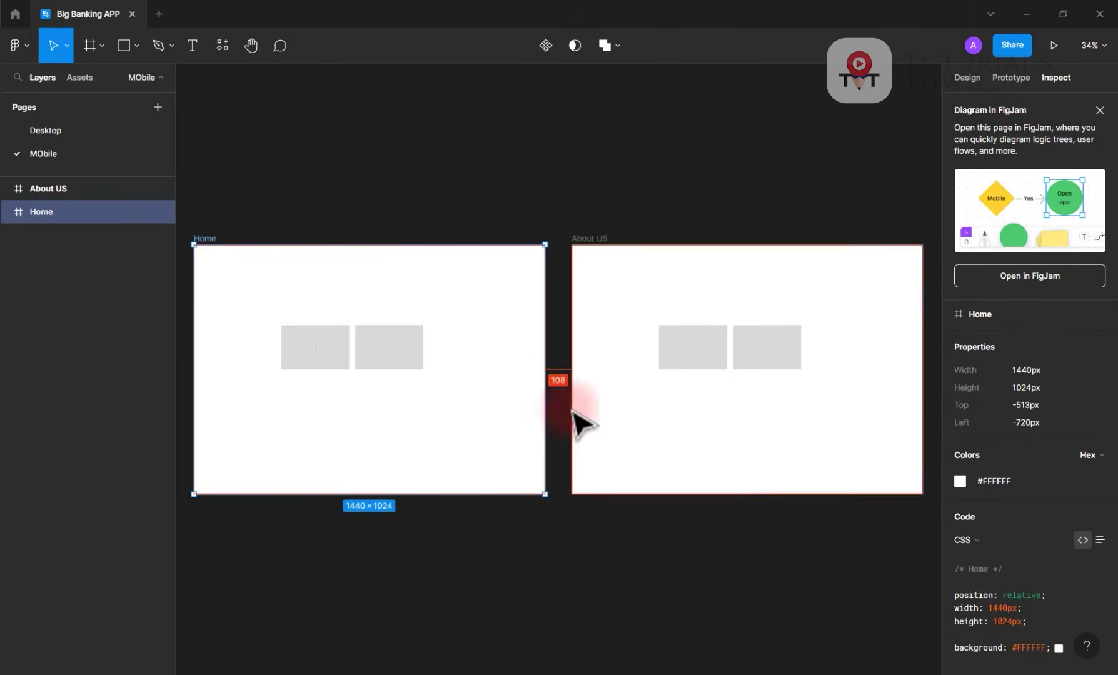
left_click(411, 361)
scroll(975, 572, "down", 1)
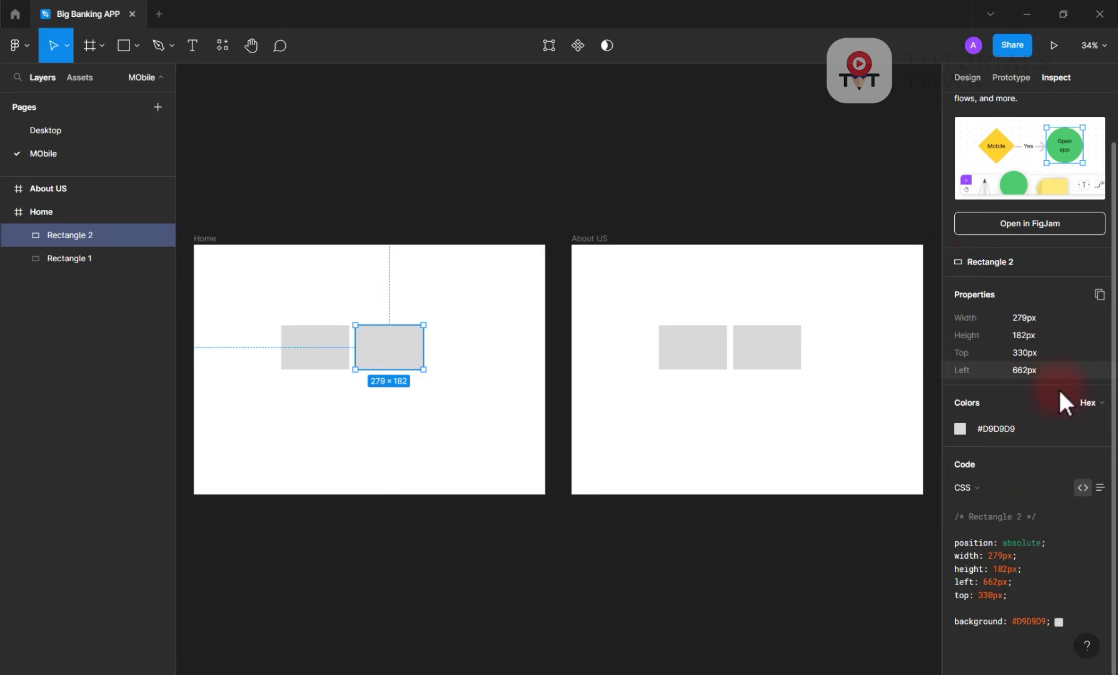
scroll(1031, 405, "up", 2)
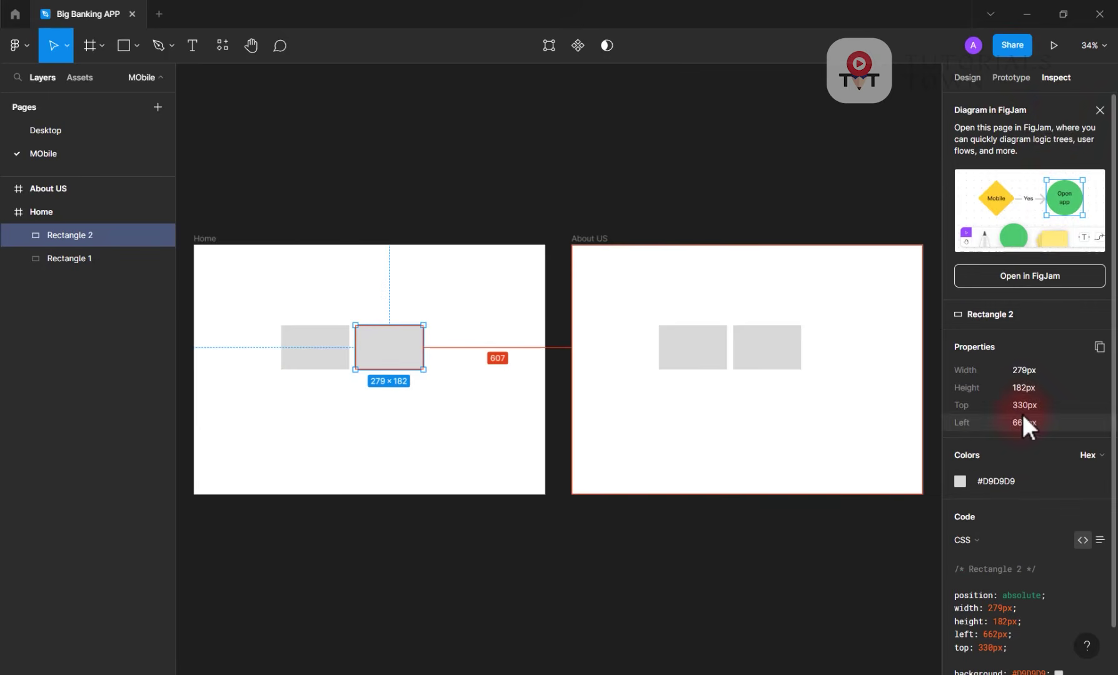
left_click(1012, 80)
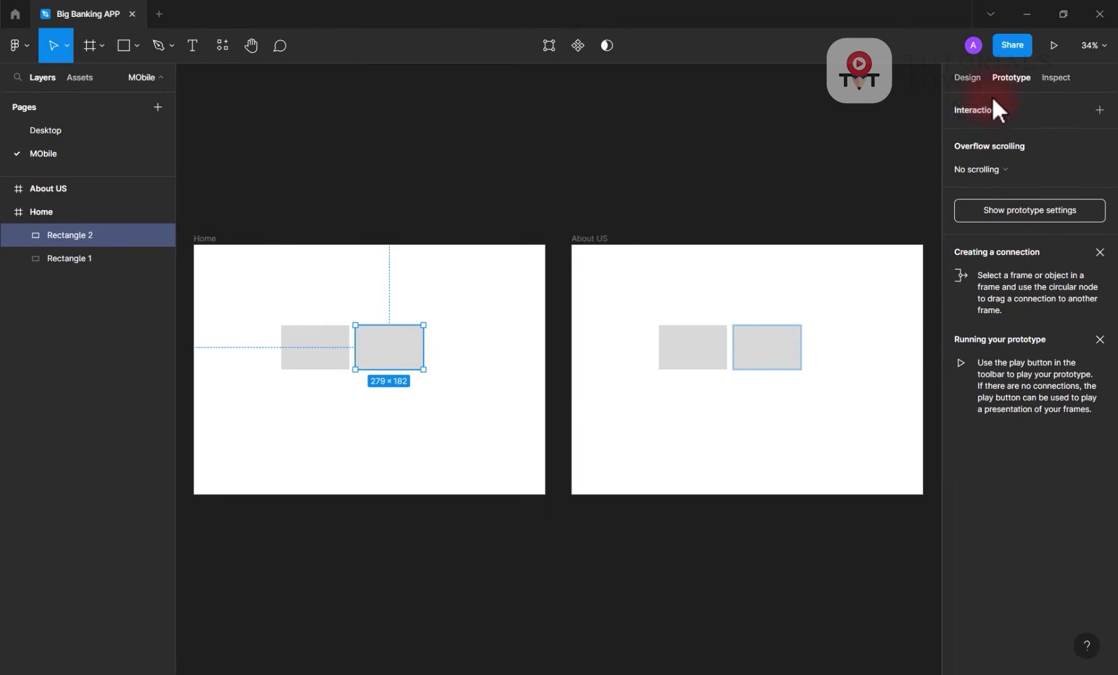
left_click(968, 77)
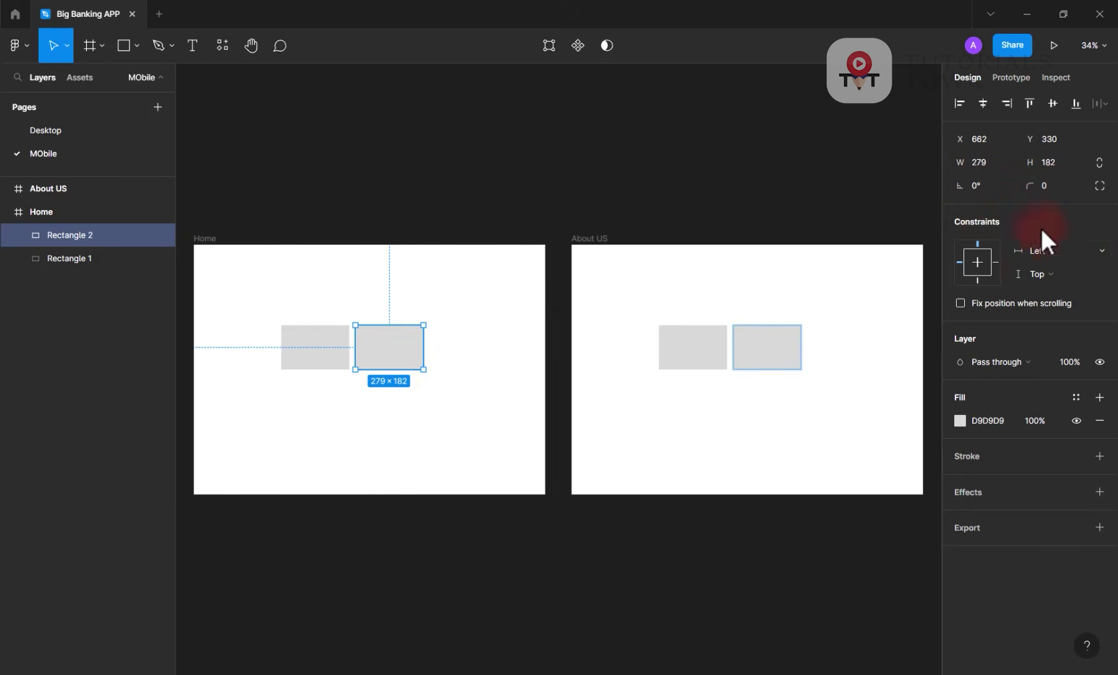
mouse_move(1043, 299)
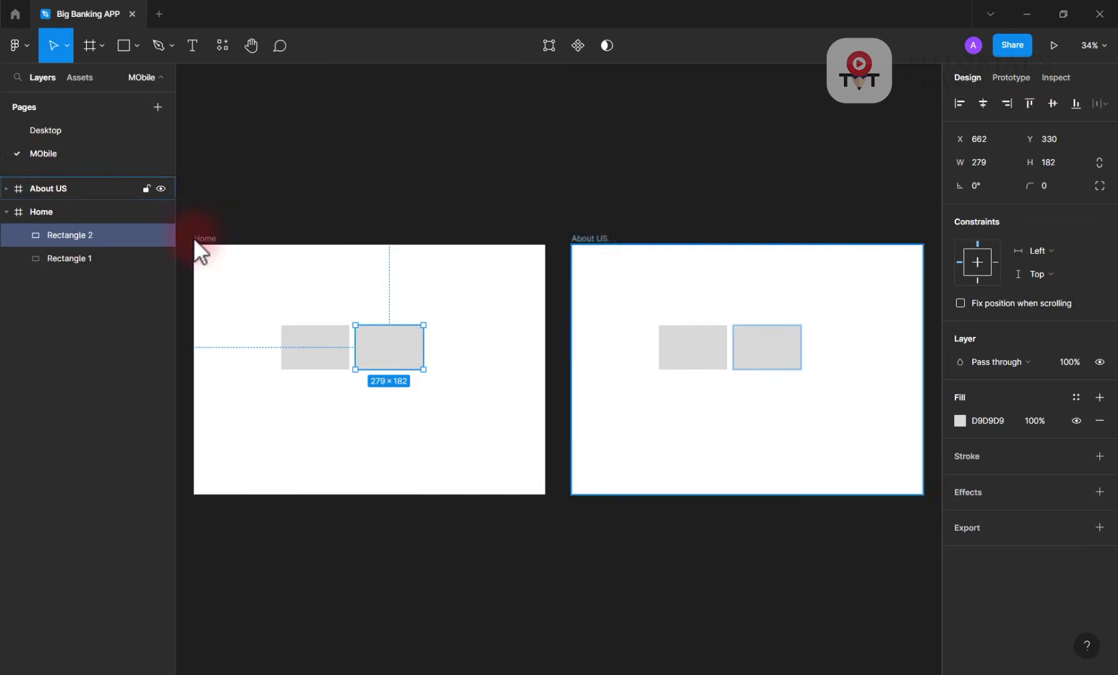
Set the width of the Home frame on the MObile page to 1000.
left_click(57, 135)
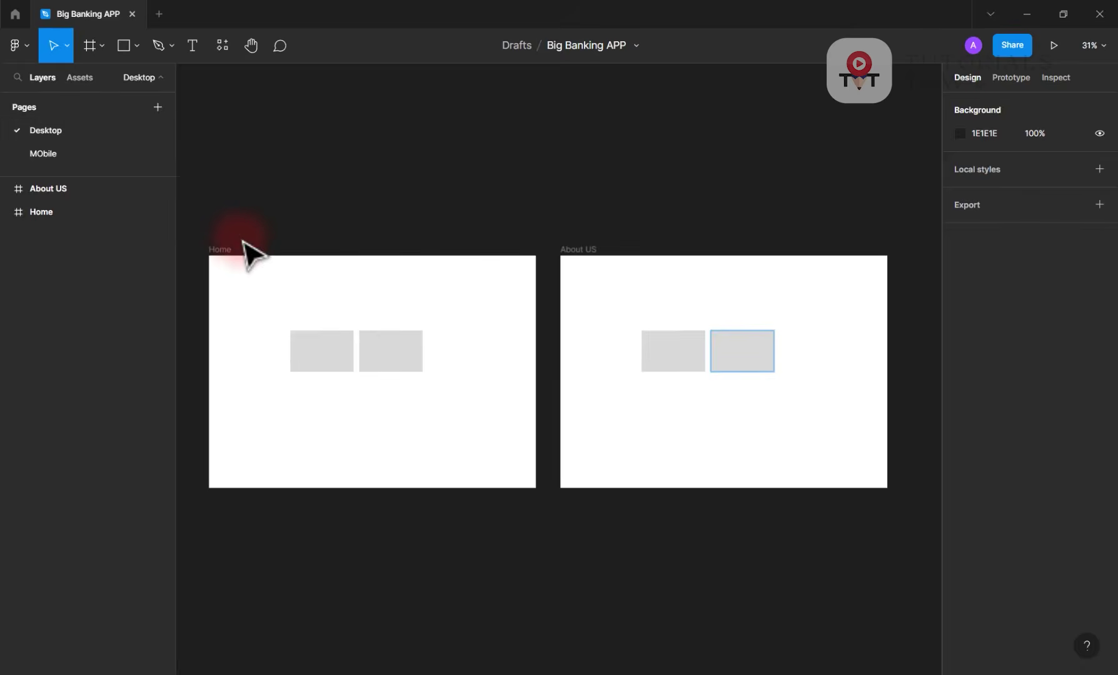
left_click(58, 155)
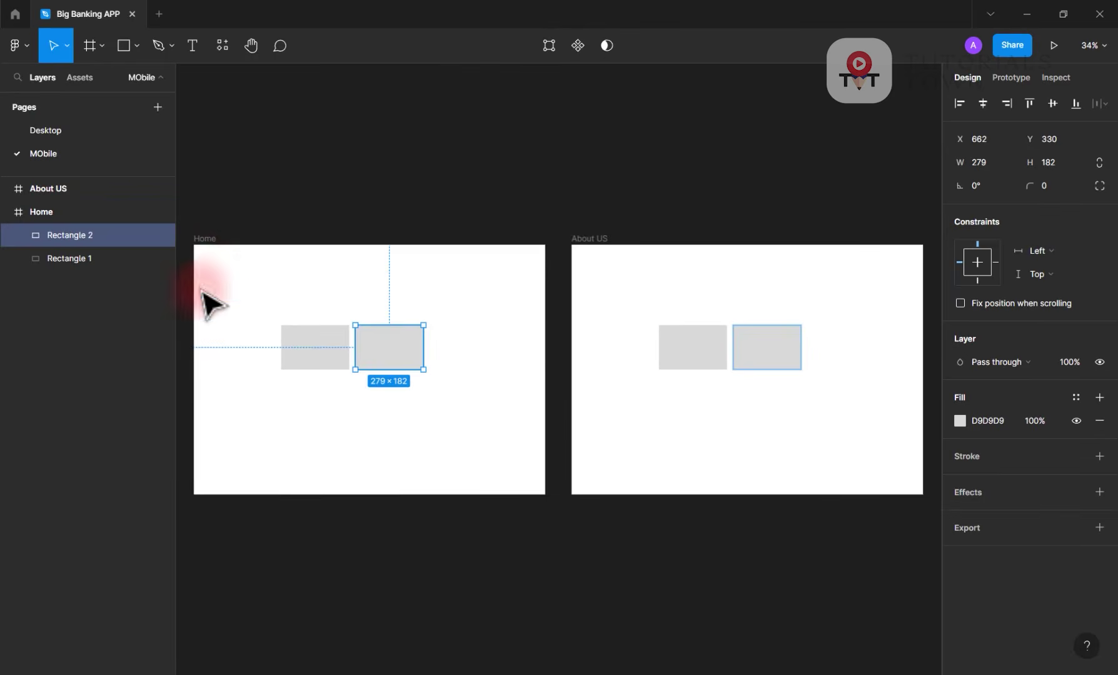
left_click(197, 240)
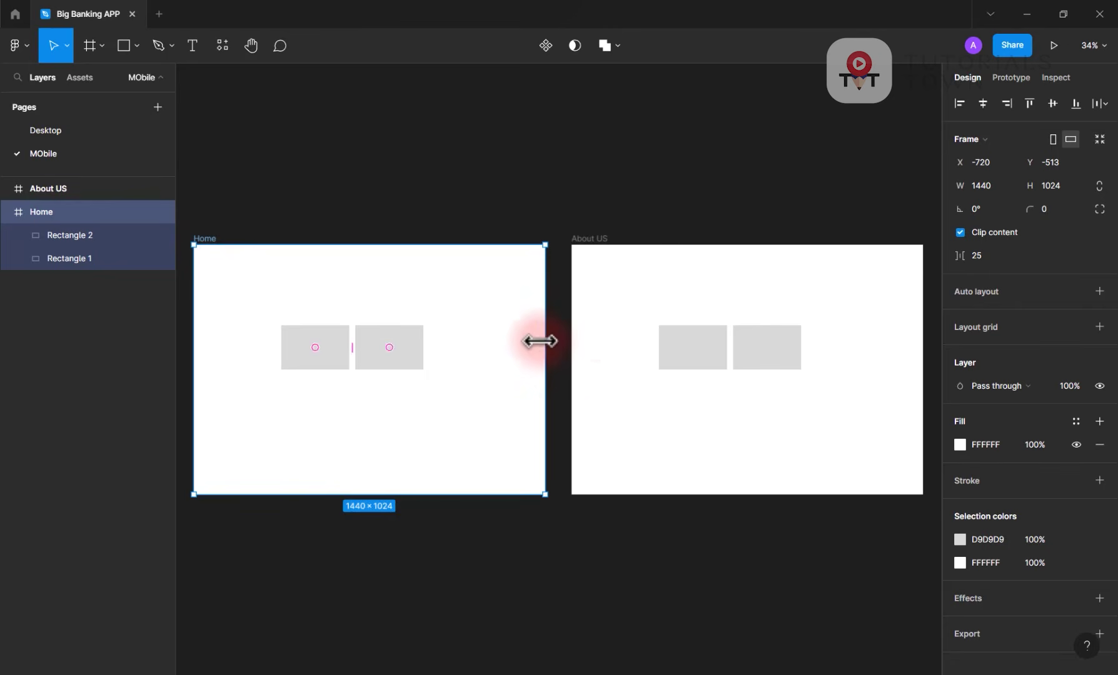
left_click_drag(545, 339, 424, 335)
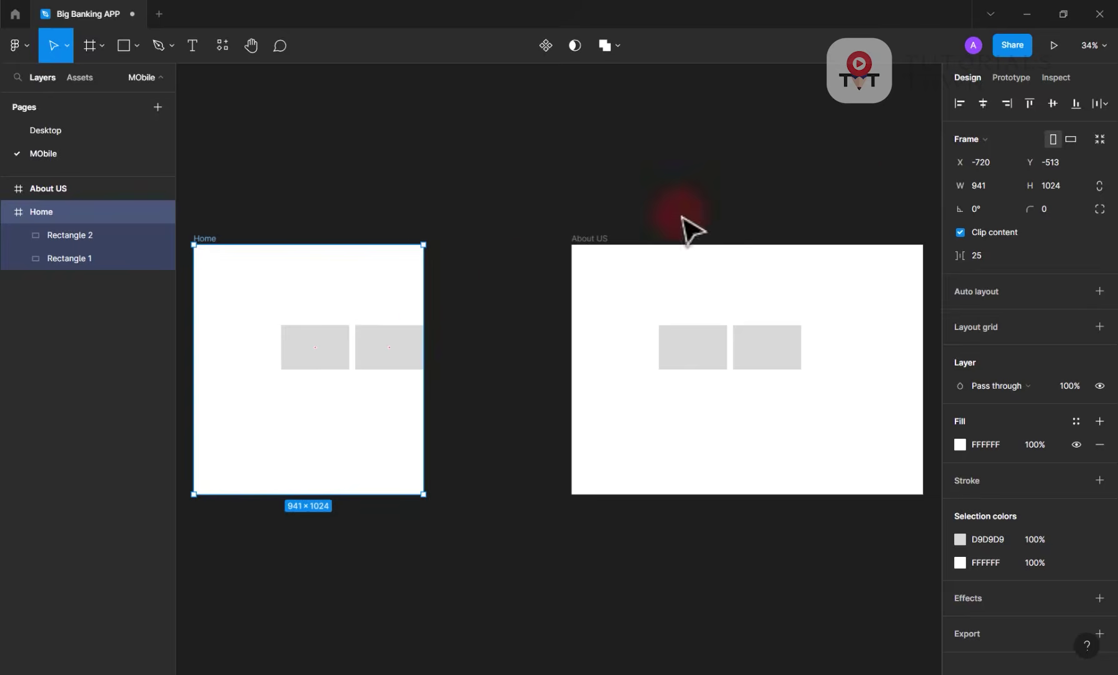
left_click(995, 198)
type("100")
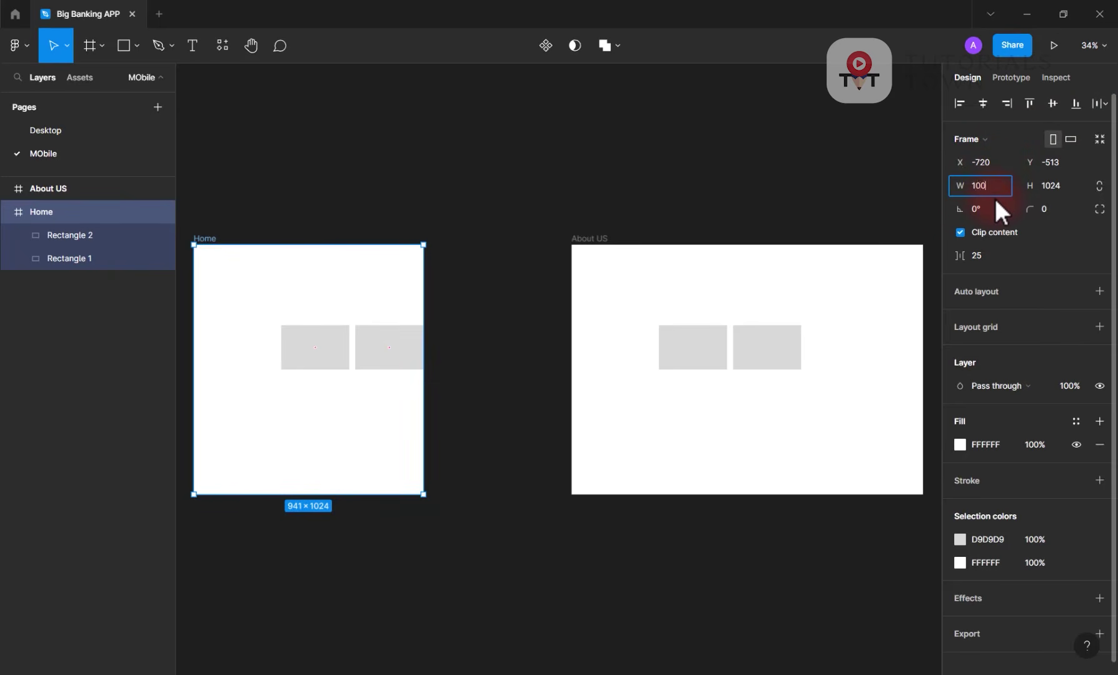
type("0")
key("Return")
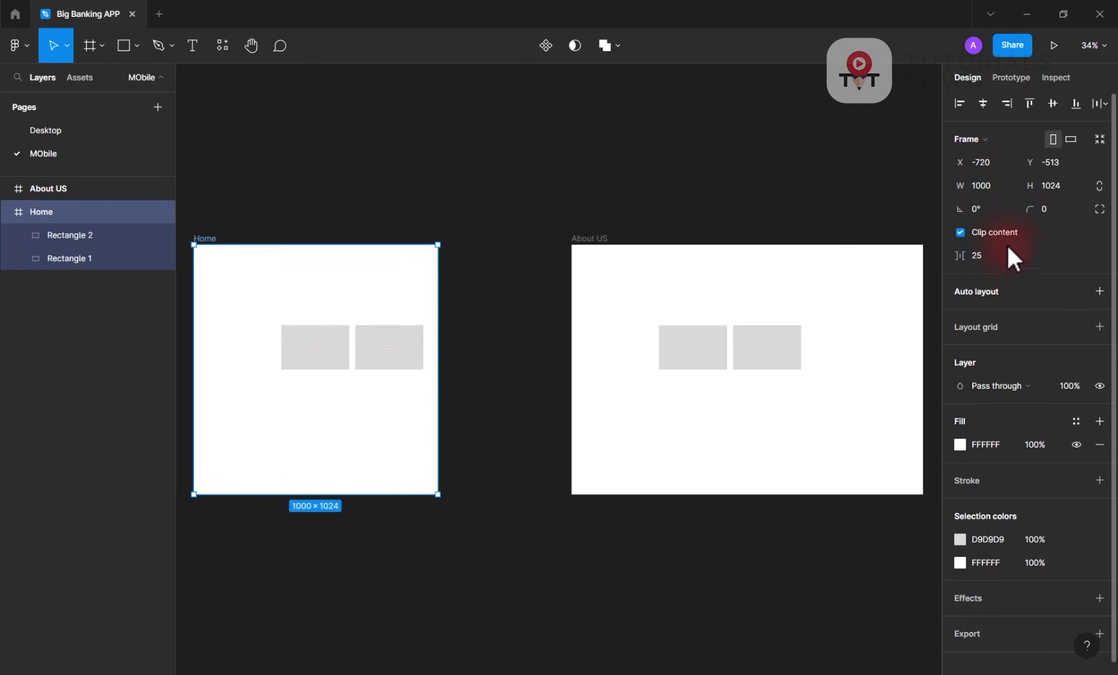
Resize the Home frame to the iPhone 14 Pro preset, 393×852, and move it slightly up.
left_click(988, 136)
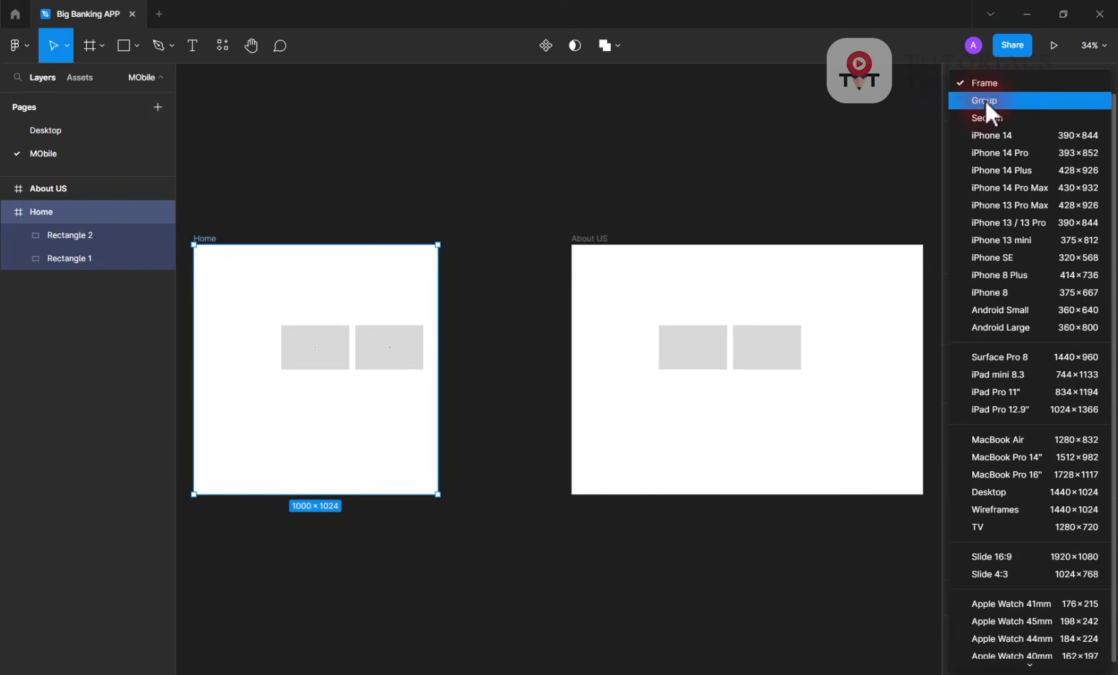
left_click(967, 86)
left_click(991, 137)
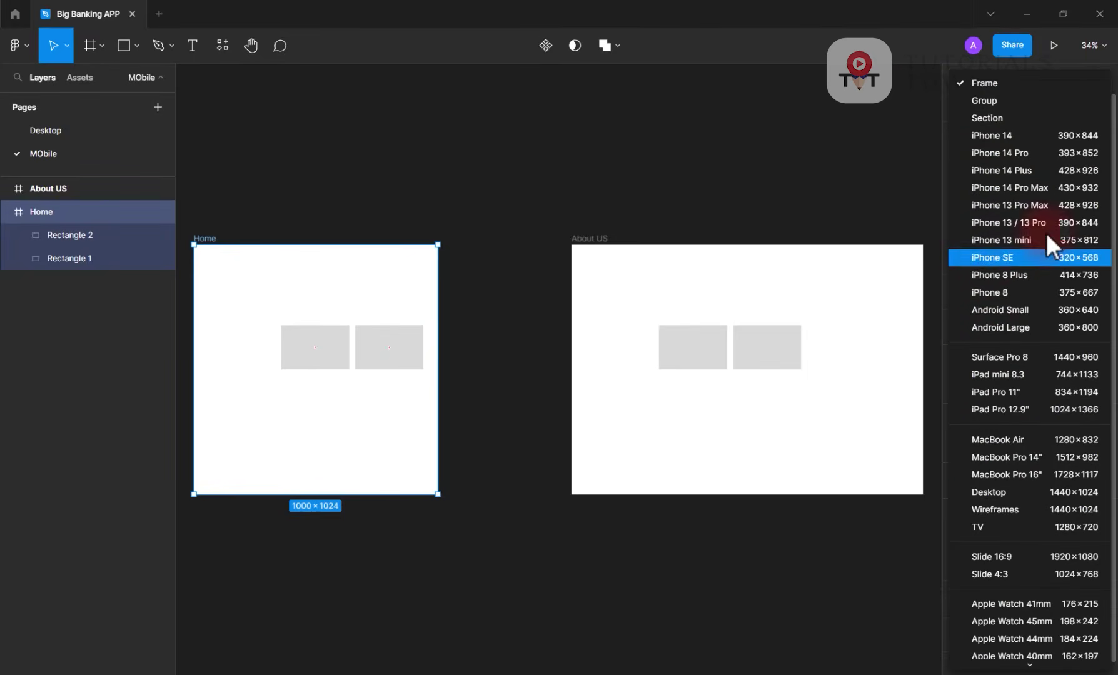
left_click(1045, 152)
left_click_drag(276, 305, 275, 257)
Stack the two rectangles vertically near the top of the Home frame at X 57, with a 24 gap between them.
left_click_drag(451, 216, 381, 278)
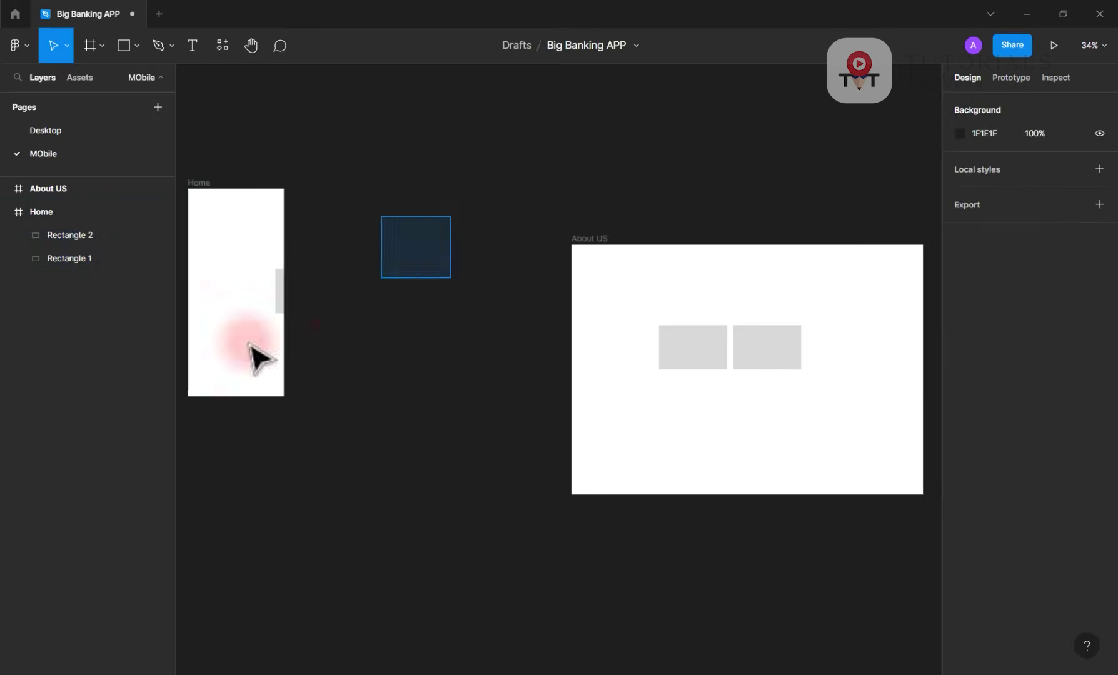
left_click_drag(250, 350, 250, 368)
left_click_drag(387, 312, 309, 241)
left_click_drag(300, 250, 312, 309)
left_click(325, 246)
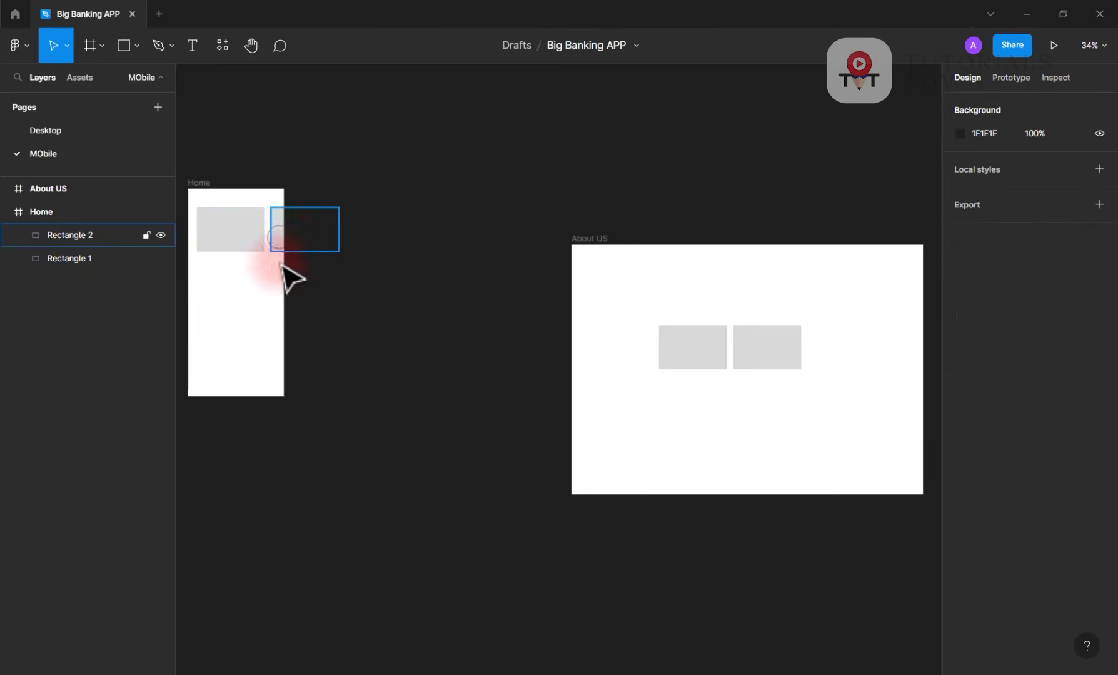
left_click_drag(280, 239, 248, 282)
left_click(258, 254)
key("ctrl+a")
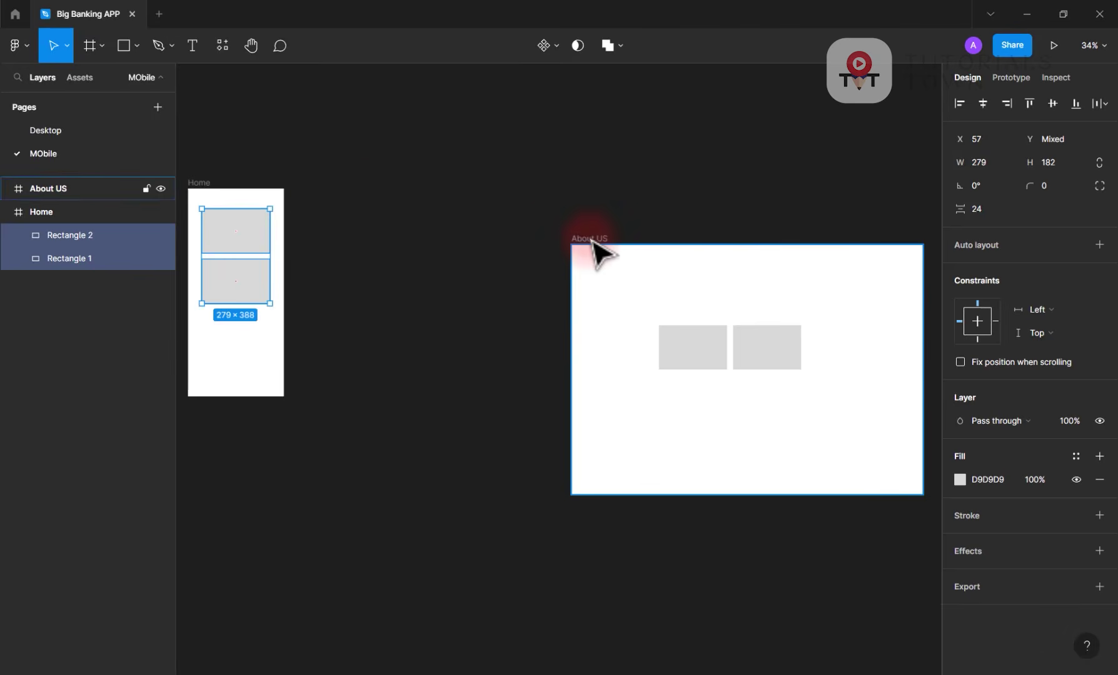
Move the About US frame next to the Home frame and resize it to the iPhone 14 preset, 390×844.
left_click_drag(593, 244, 338, 186)
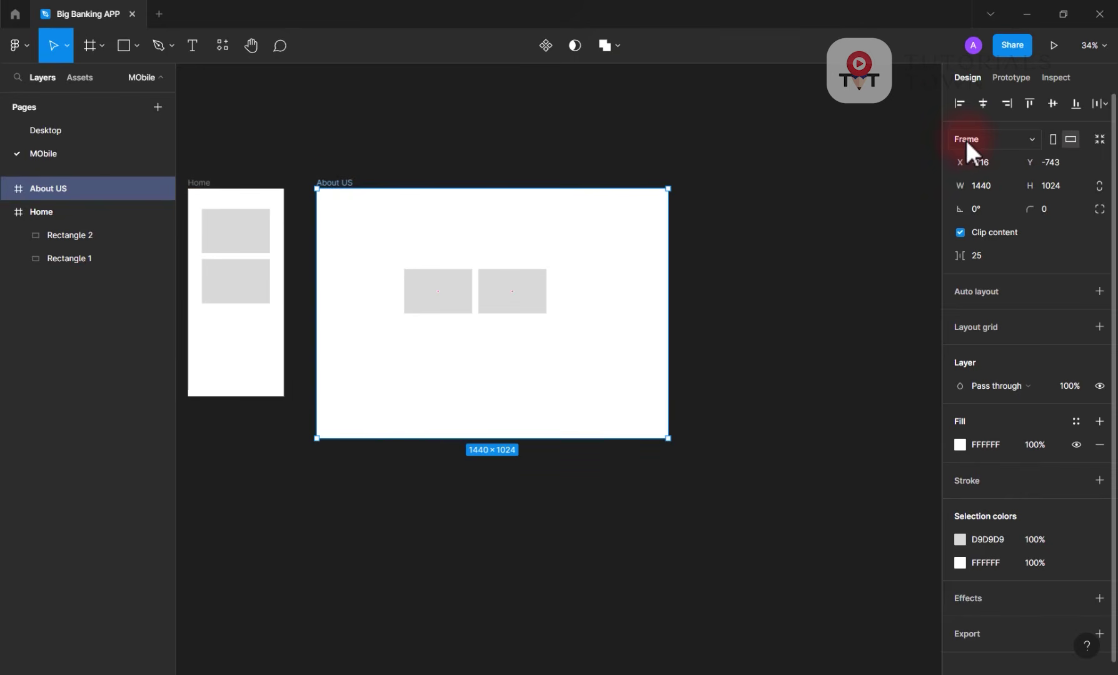
left_click(967, 140)
left_click(1004, 143)
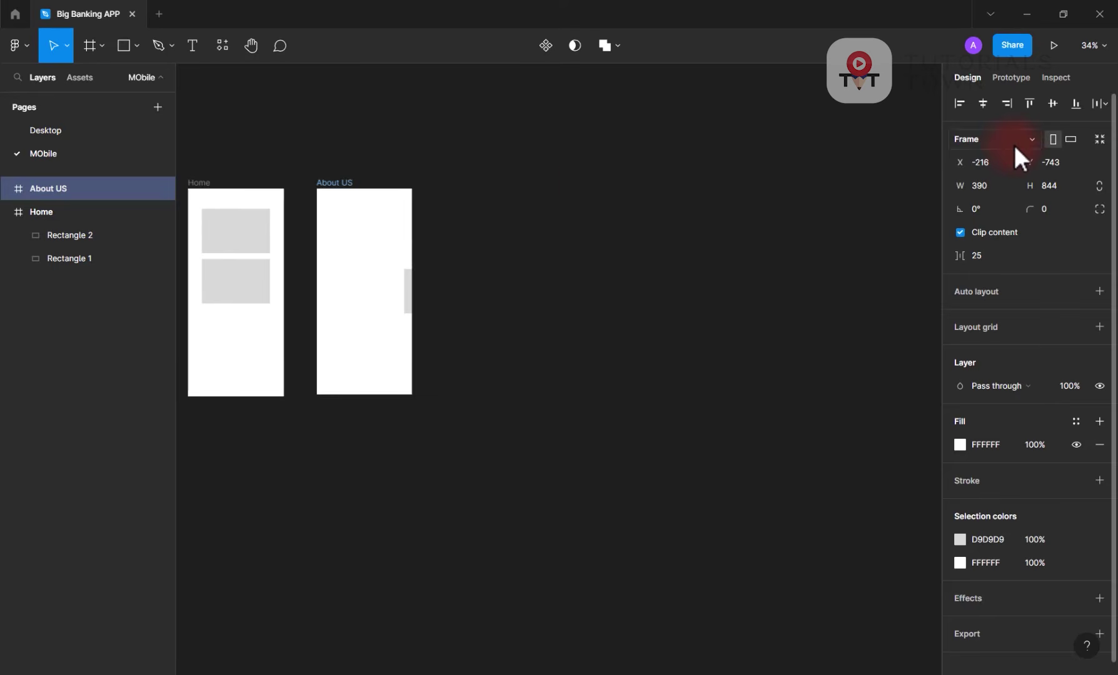
mouse_move(331, 221)
left_mouse_down()
mouse_move(517, 309)
mouse_move(318, 225)
left_mouse_up()
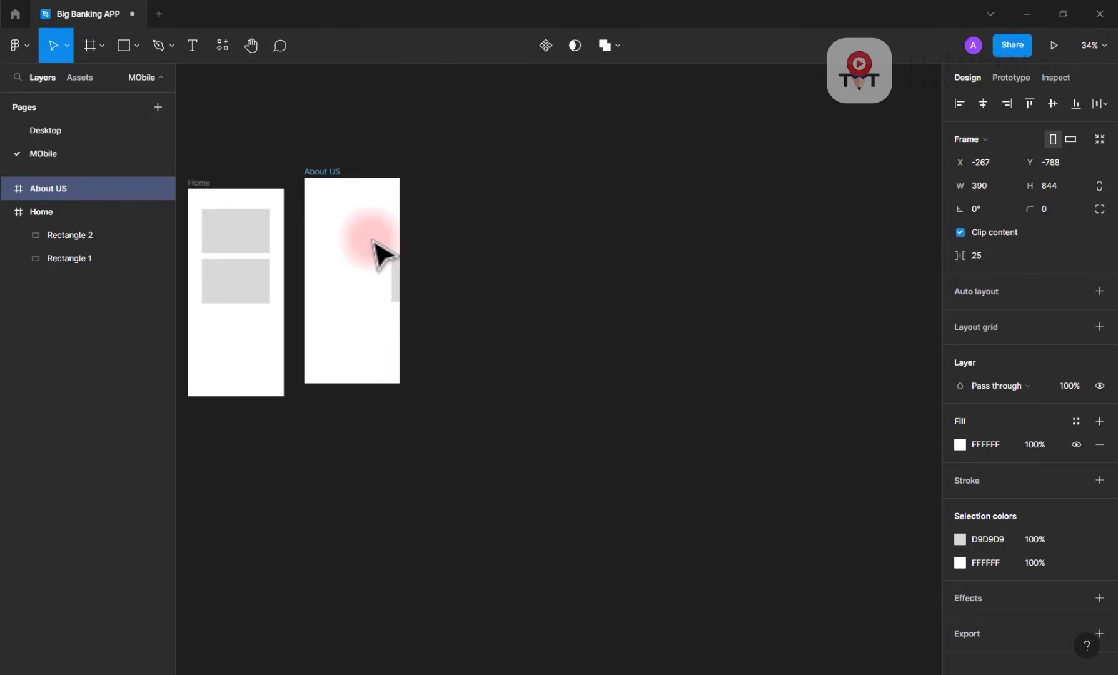
Align the About US frame's height position with Home and place its two rectangles side by side across it at Y 309.
key("ctrl+v")
left_click_drag(488, 312, 379, 298)
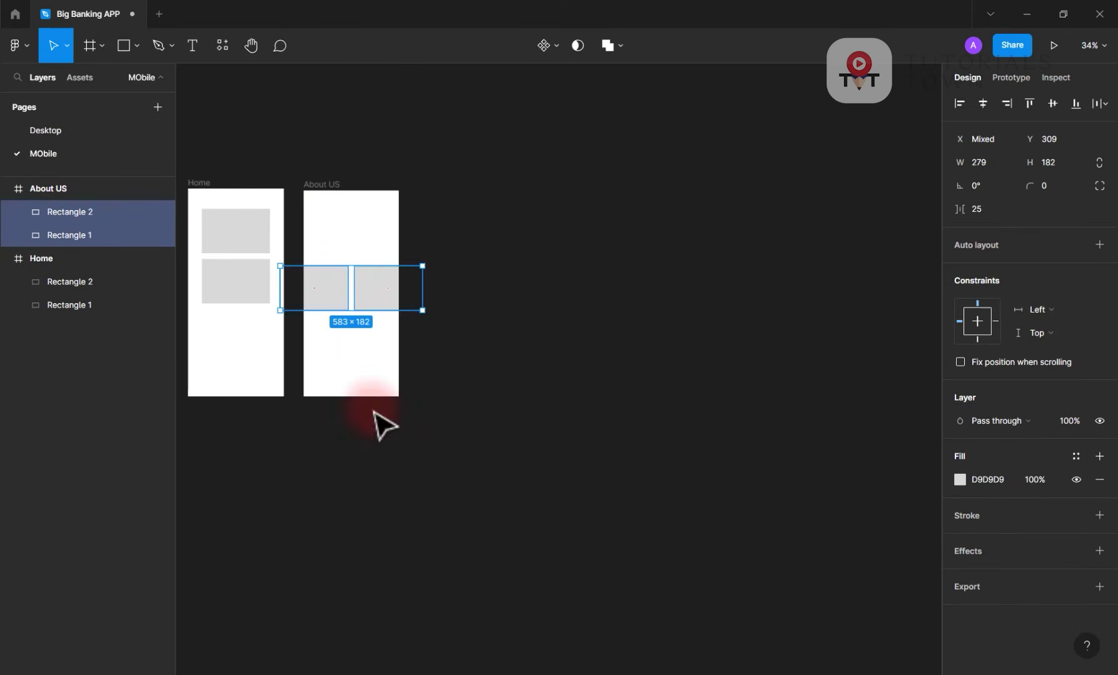
left_click(377, 418)
Compare the frame layouts of the Desktop page with those of the MObile page.
left_click(56, 132)
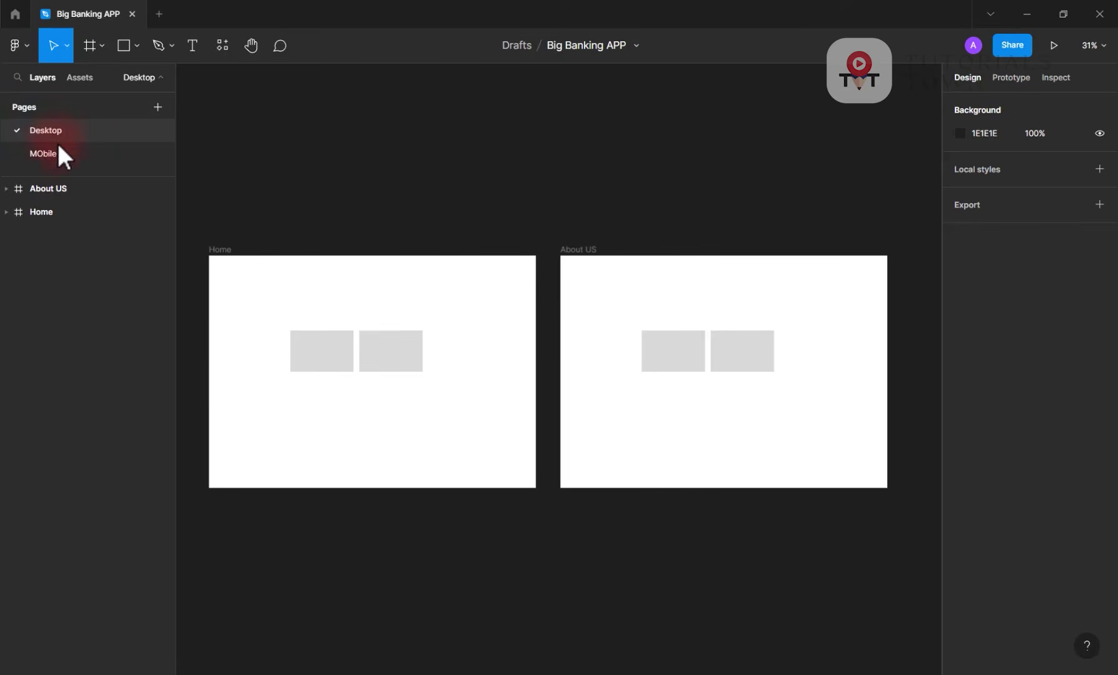
left_click(48, 150)
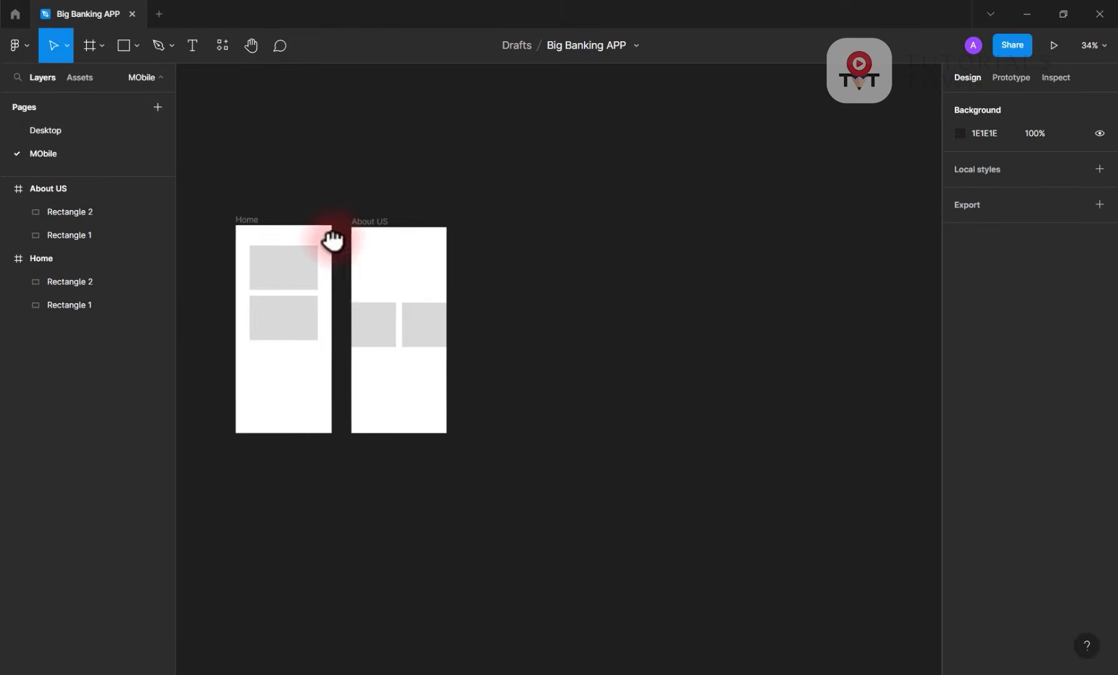
left_click_drag(332, 237, 341, 263)
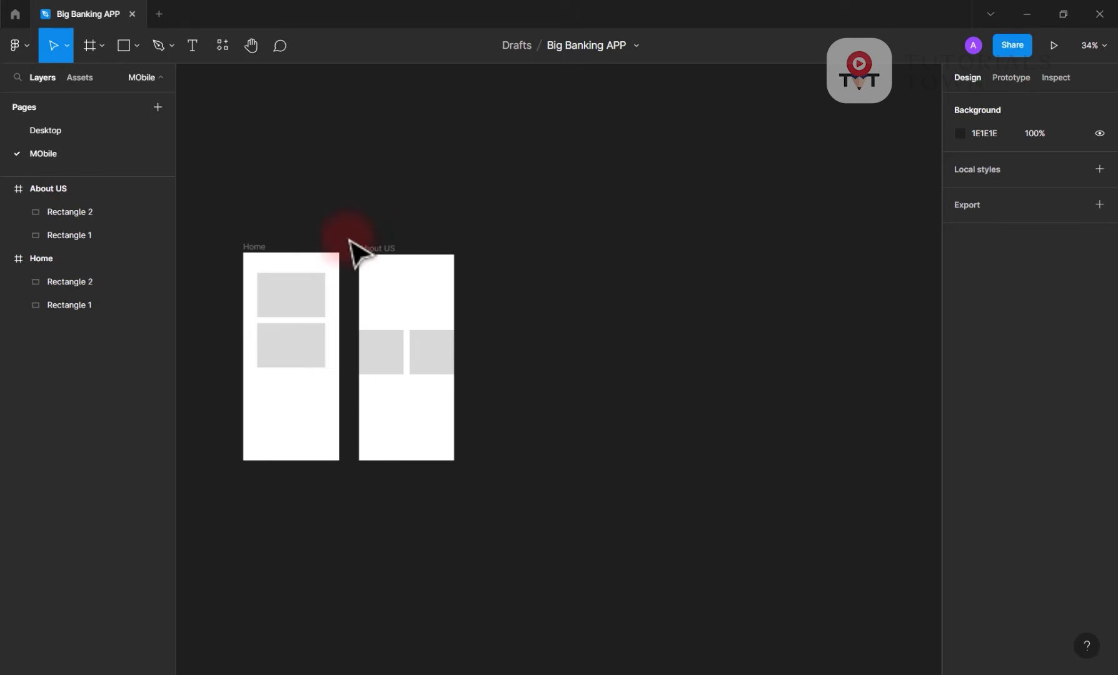
Review the available shape tools, the Pen and Pencil tools, and the Text tool.
left_click(145, 48)
left_click(136, 48)
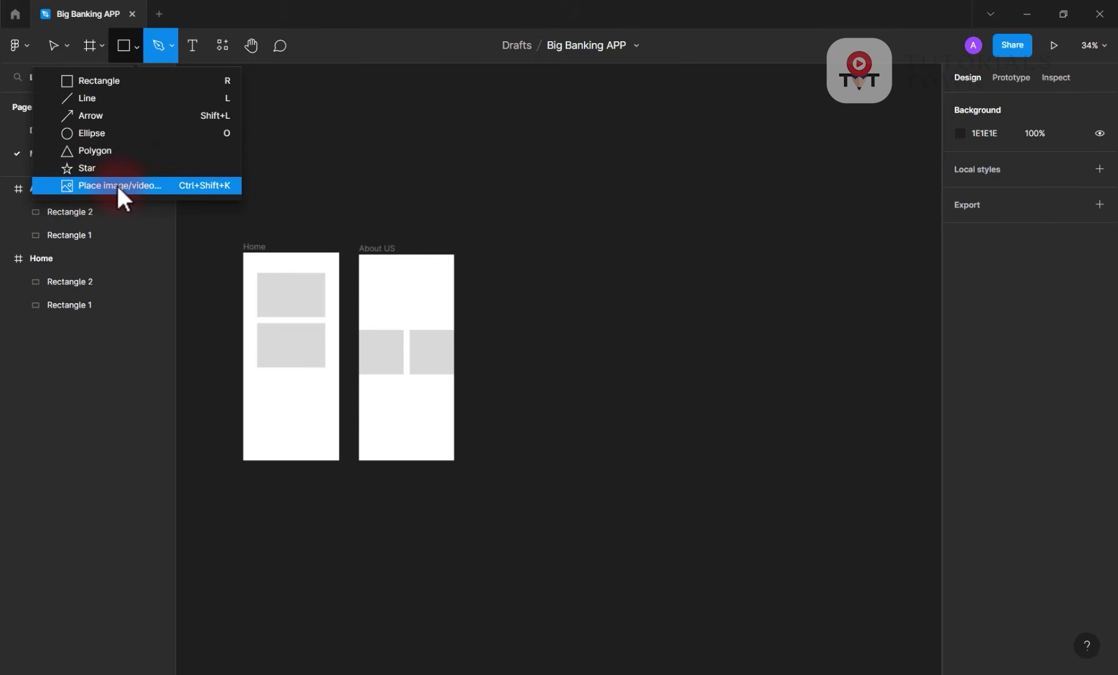
left_click(135, 46)
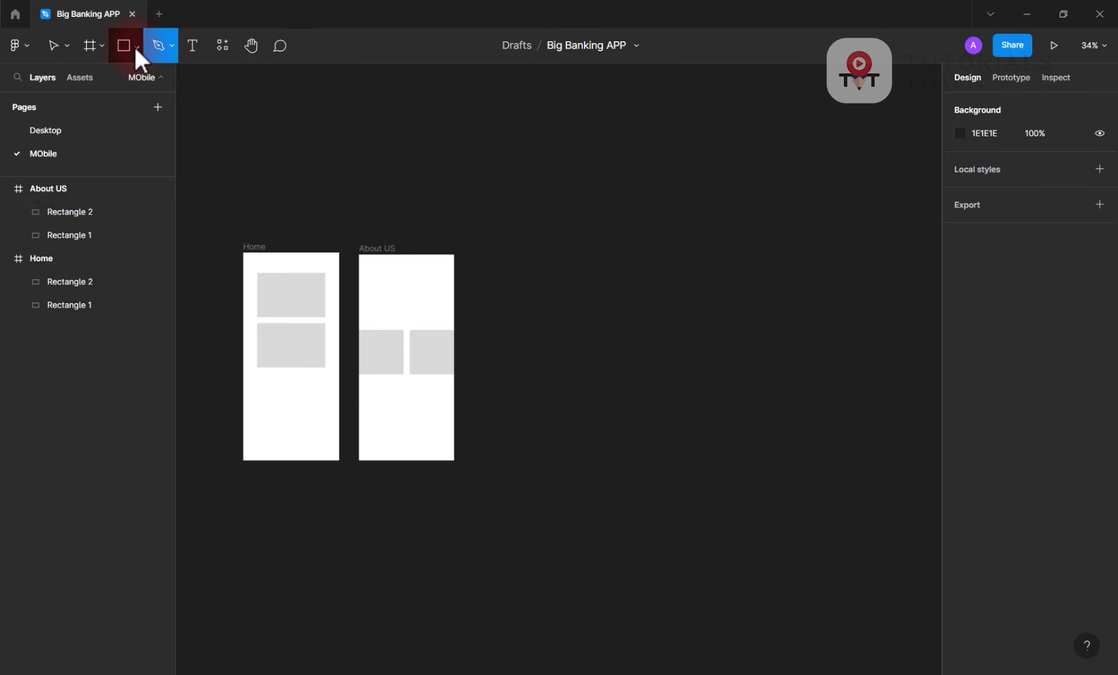
left_click(135, 46)
left_click(171, 46)
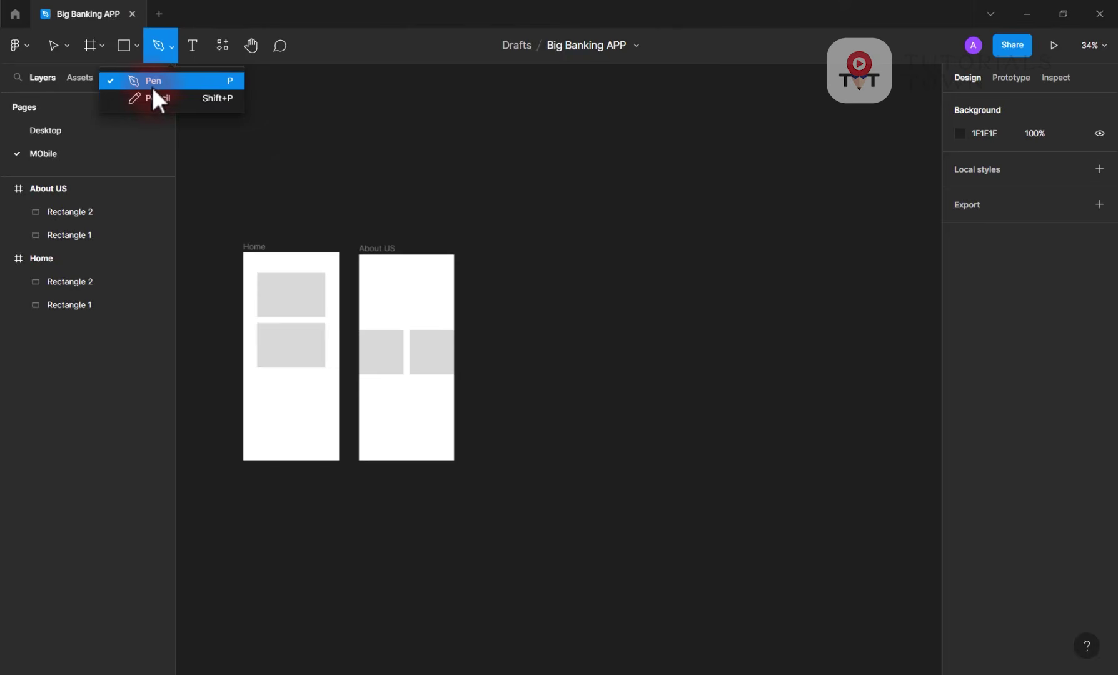
left_click(192, 48)
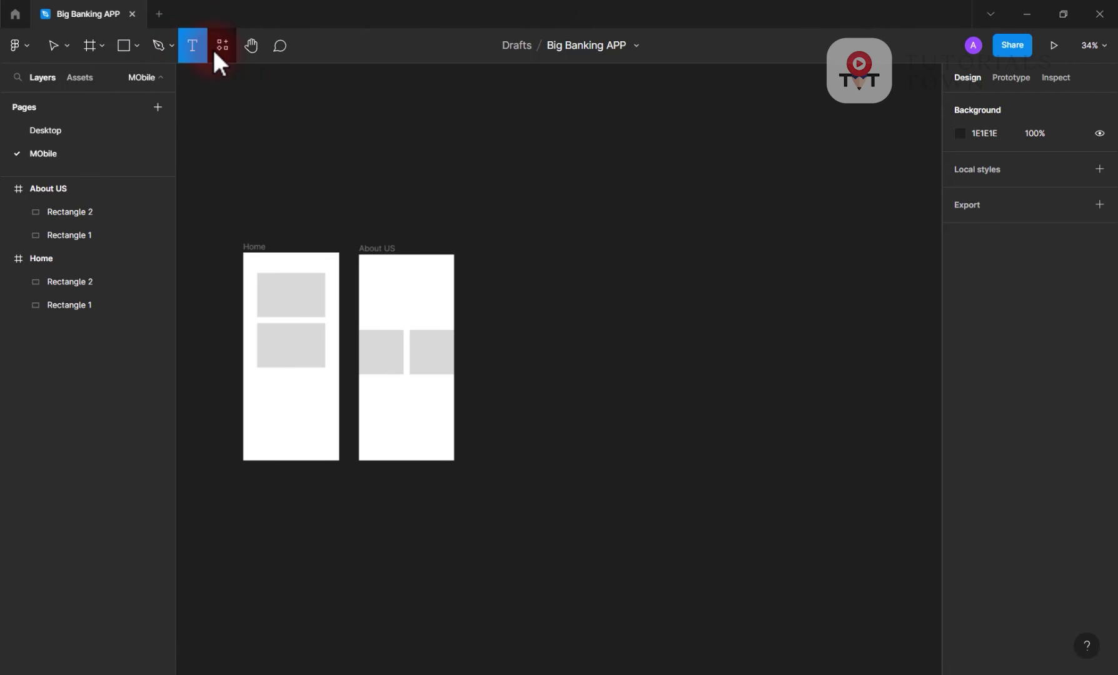
Look through the components, plugins and widgets offered in the file's resources, and close them.
left_click(221, 49)
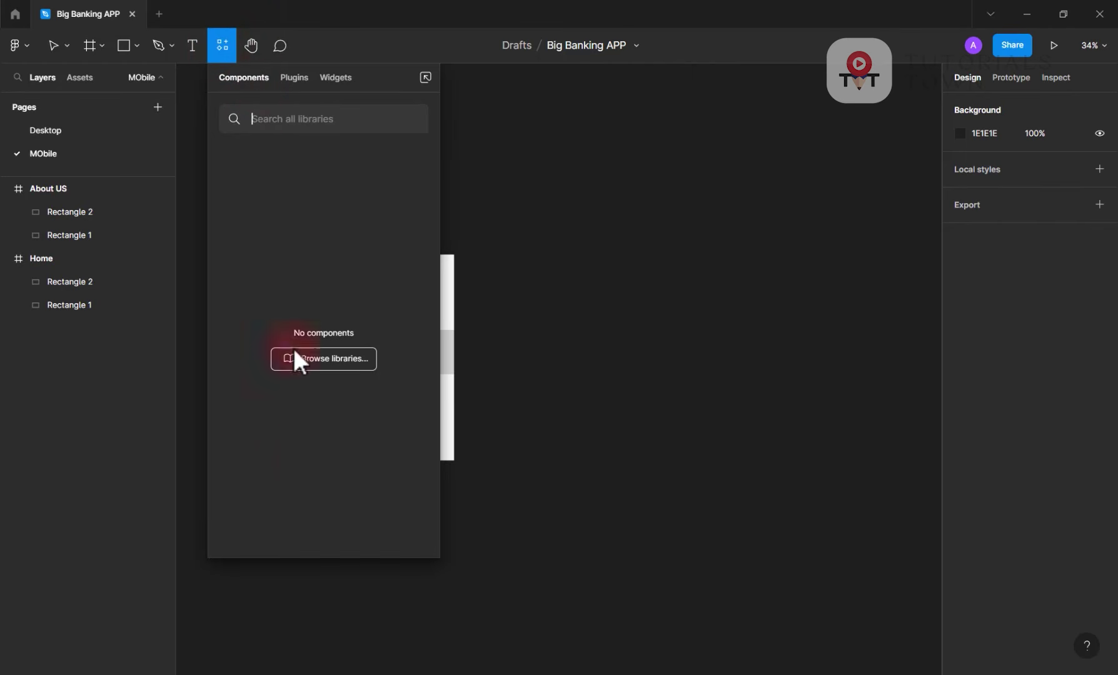
left_click(291, 79)
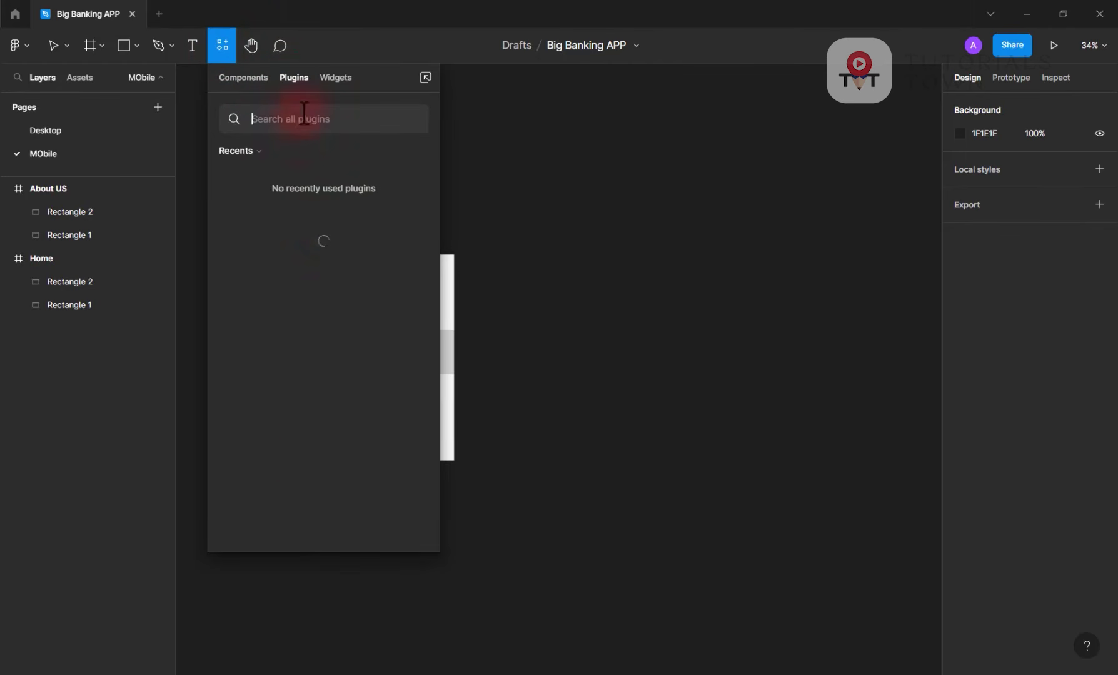
left_click(343, 76)
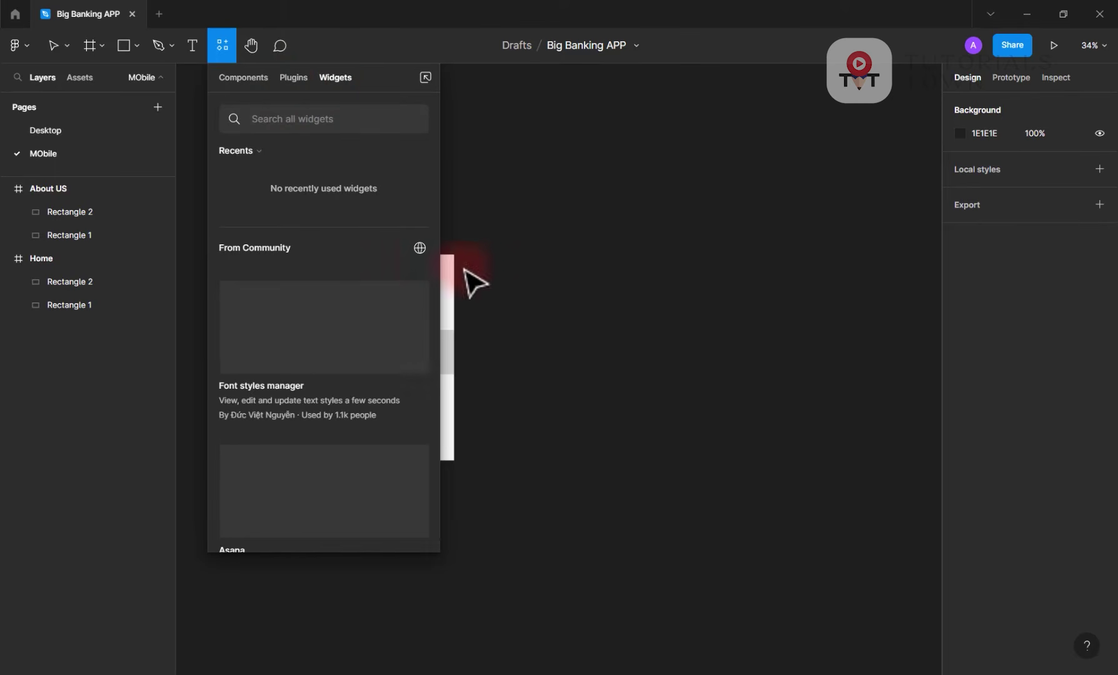
key("Escape")
Pan around the mobile frames with the Hand tool and review the Frame, Section and Slice tools.
left_click(251, 45)
left_click_drag(299, 324, 354, 279)
left_click(100, 45)
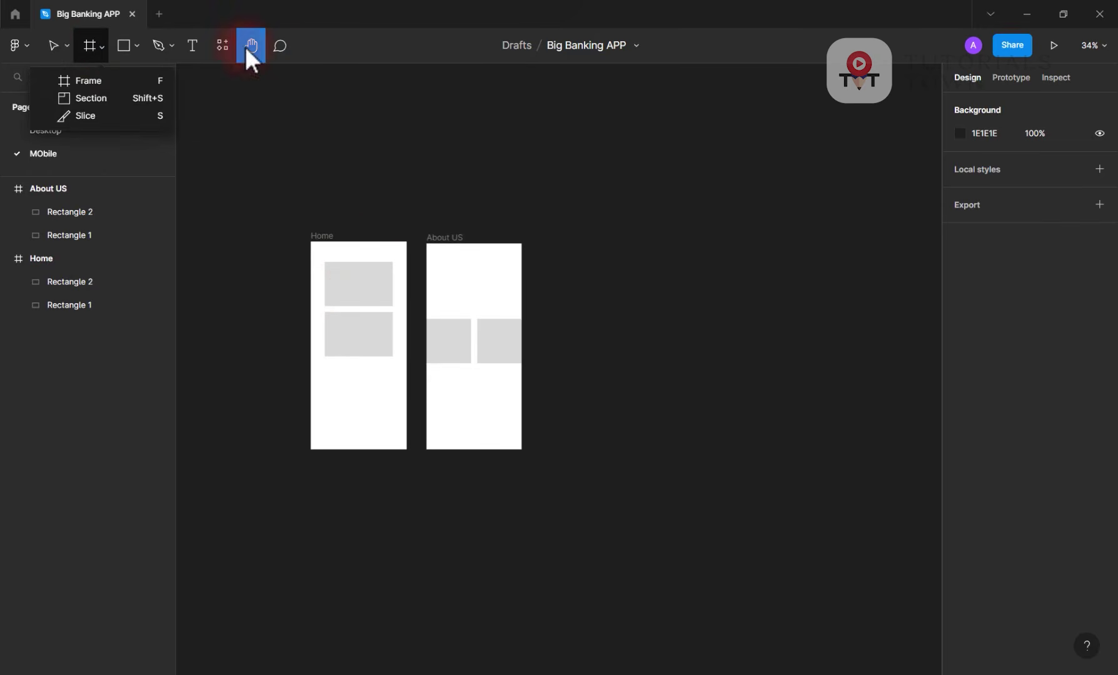
left_click_drag(416, 214, 412, 276)
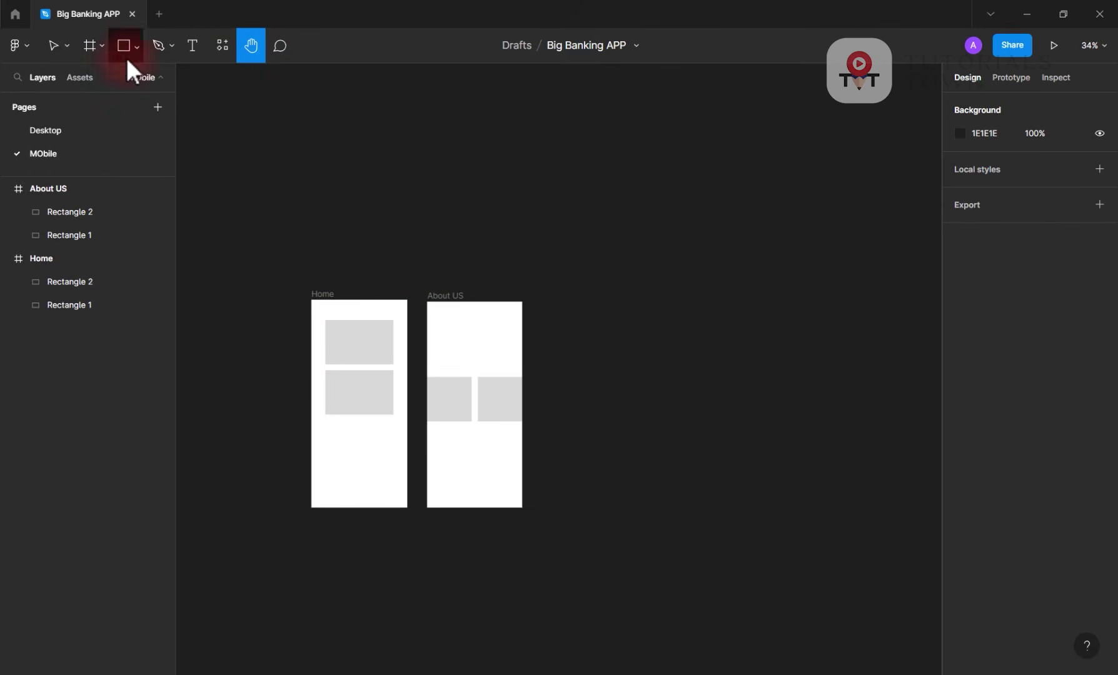
left_click(103, 47)
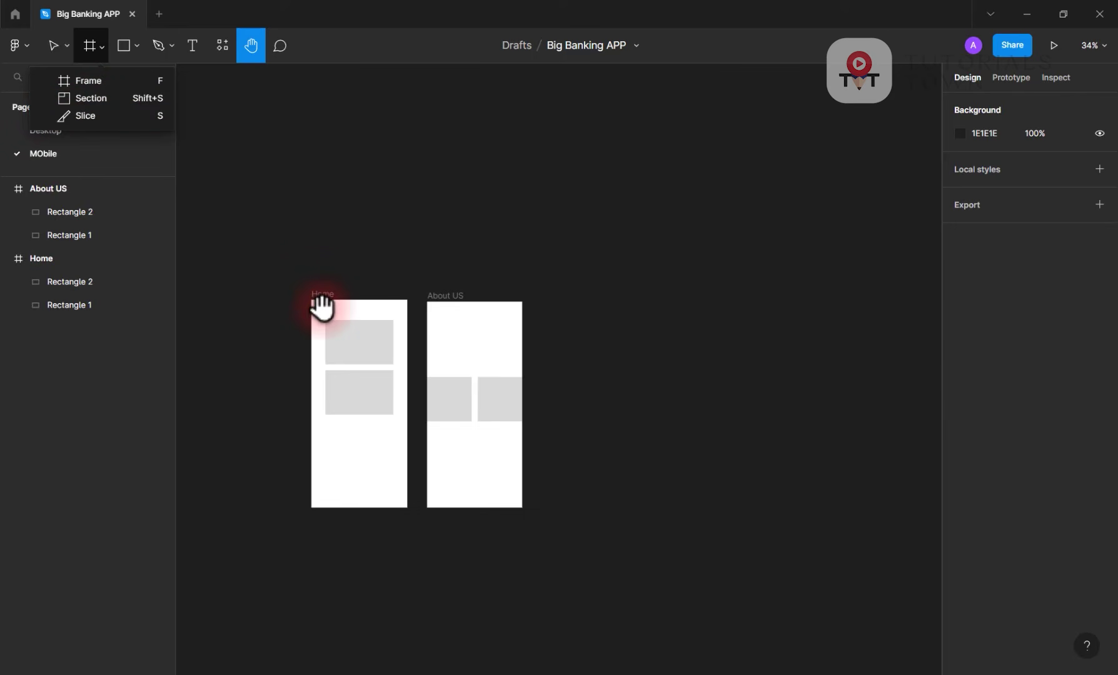
left_click(206, 12)
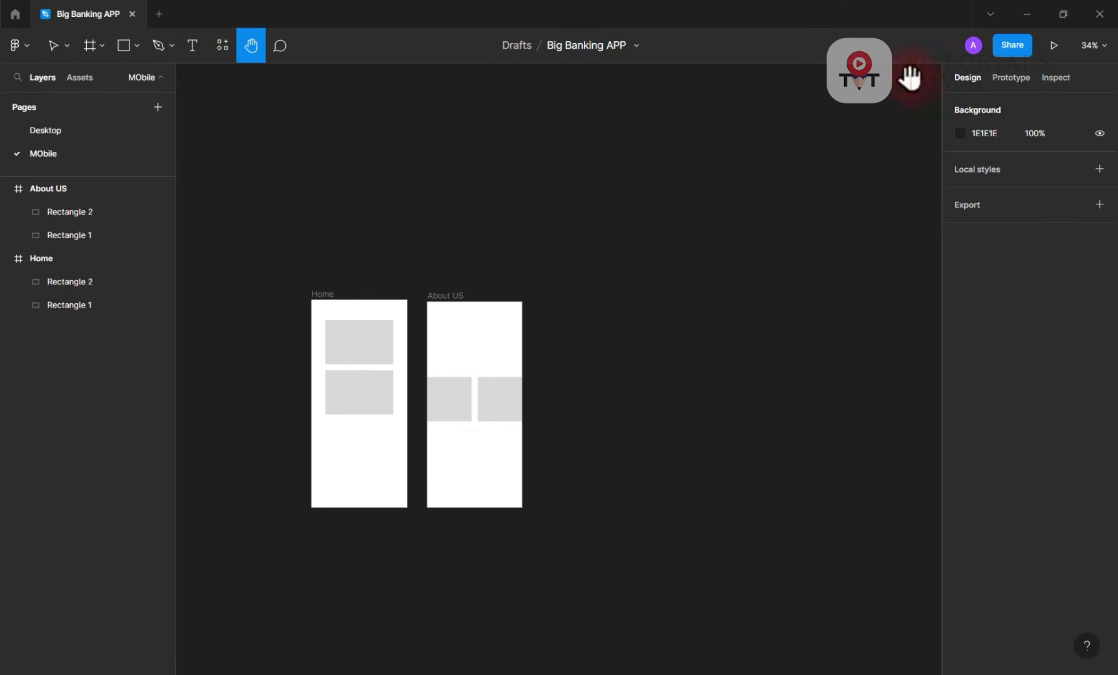
Present the MObile page as a prototype and flip back and forth between its Home and About US frames.
left_click(1055, 44)
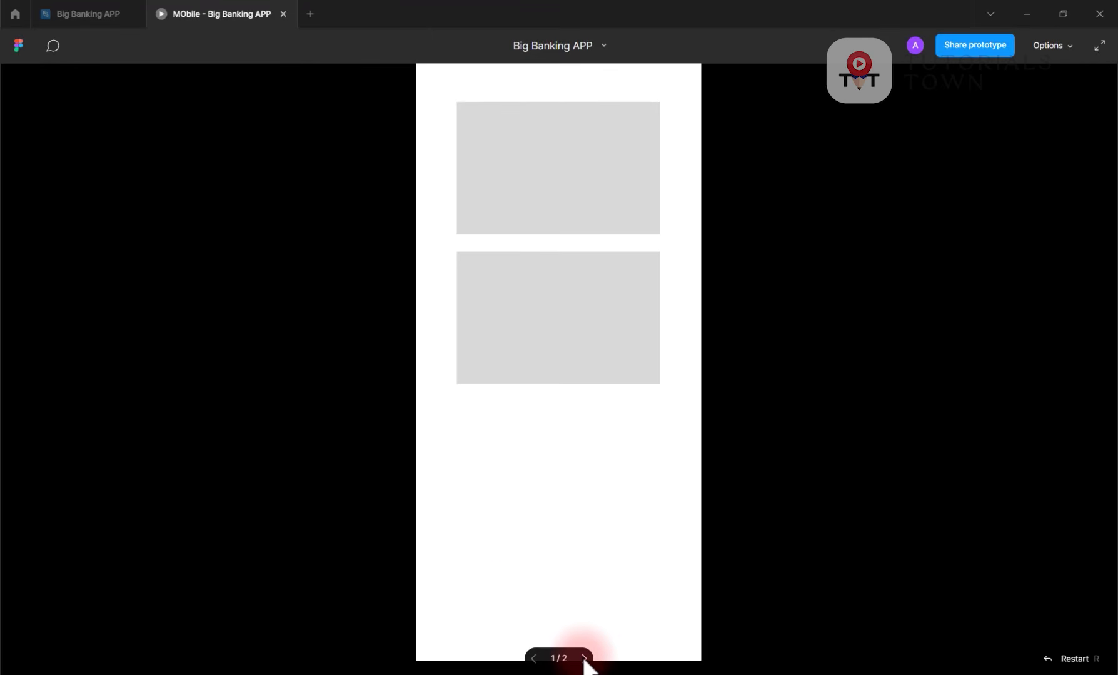
left_click(586, 659)
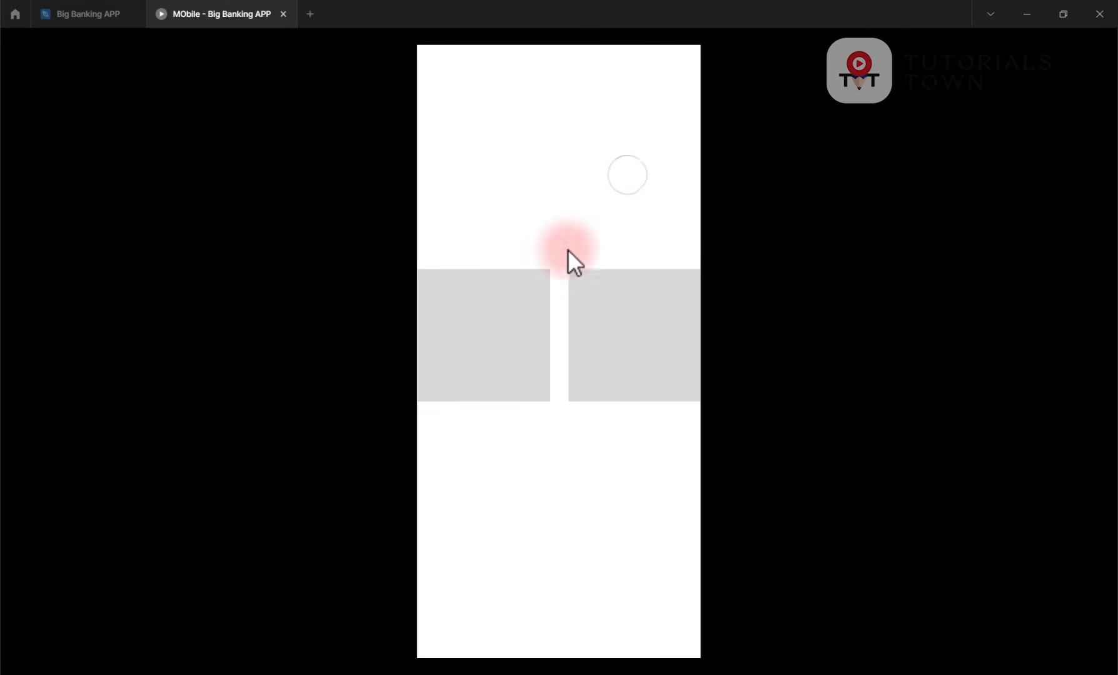
left_click(532, 660)
left_click(584, 660)
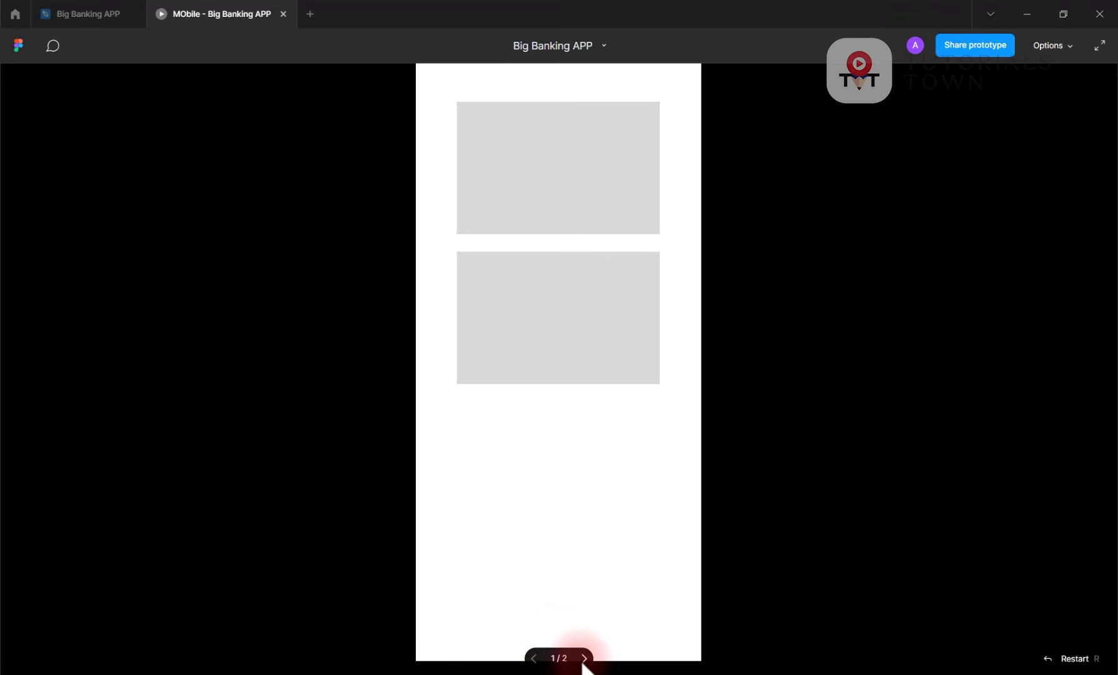
left_click(533, 660)
left_click(585, 660)
left_click(533, 660)
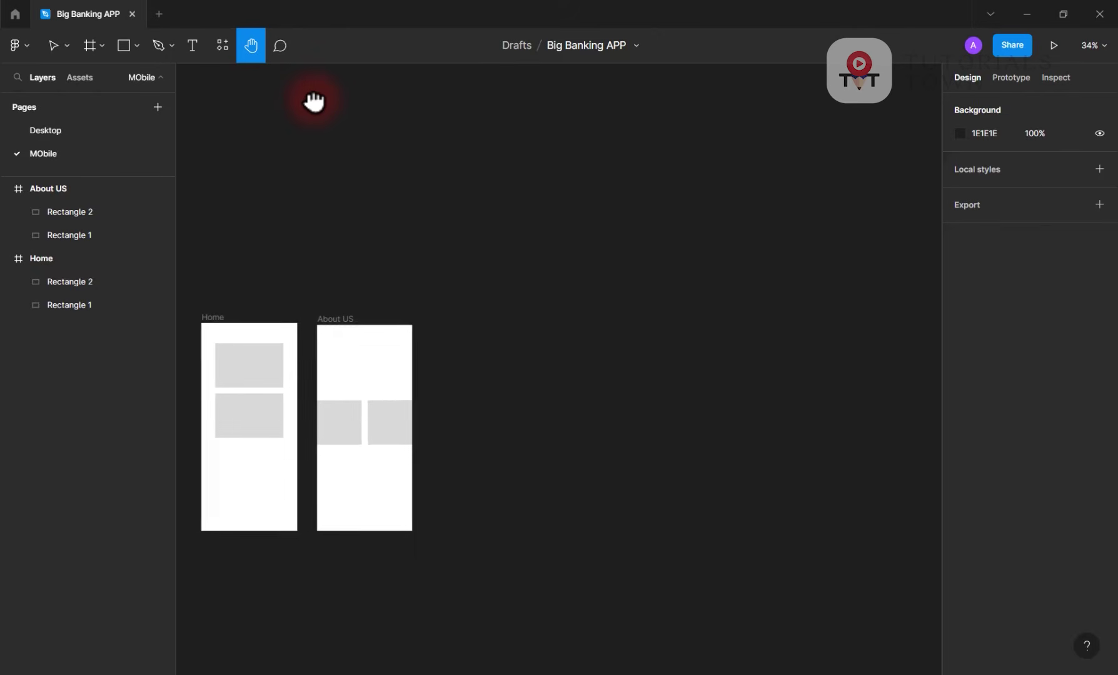
Split the Big Banking APP editor tab into its own window and arrange it side by side with the MObile prototype window.
left_click_drag(390, 27, 730, 142)
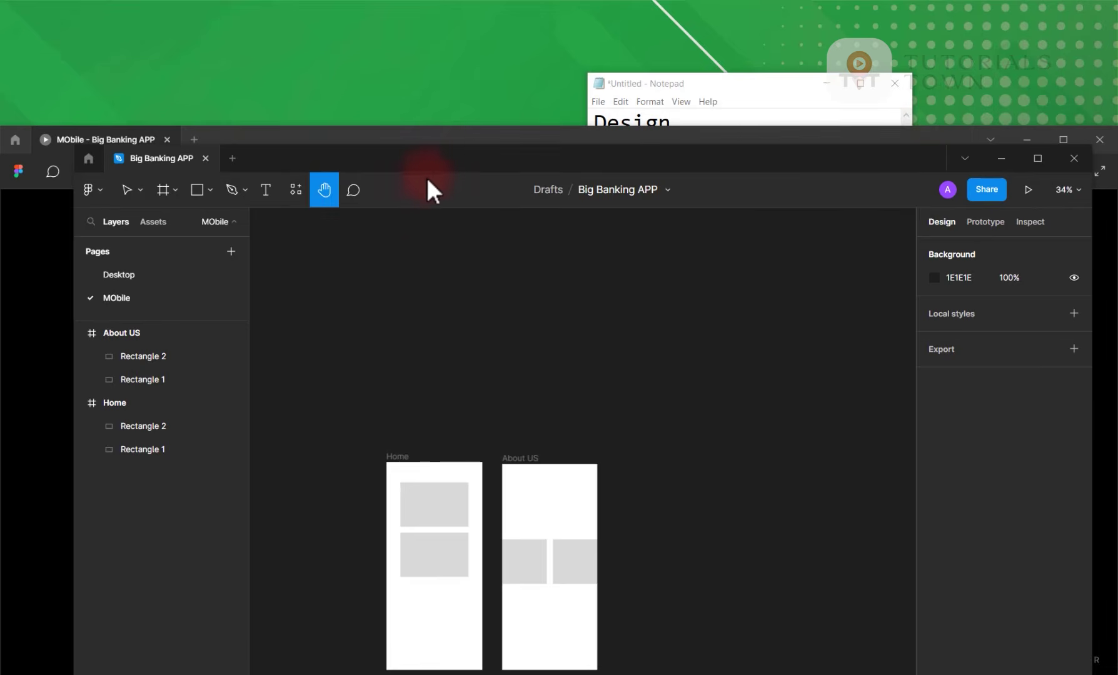
left_click_drag(427, 180, 1113, 157)
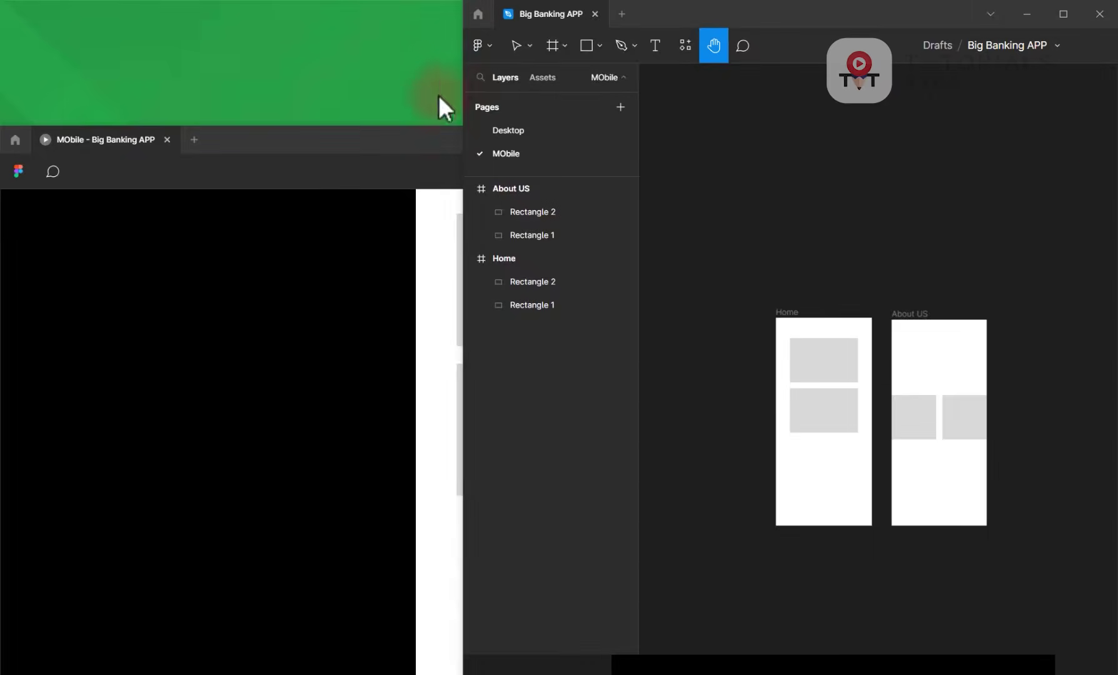
left_click(190, 232)
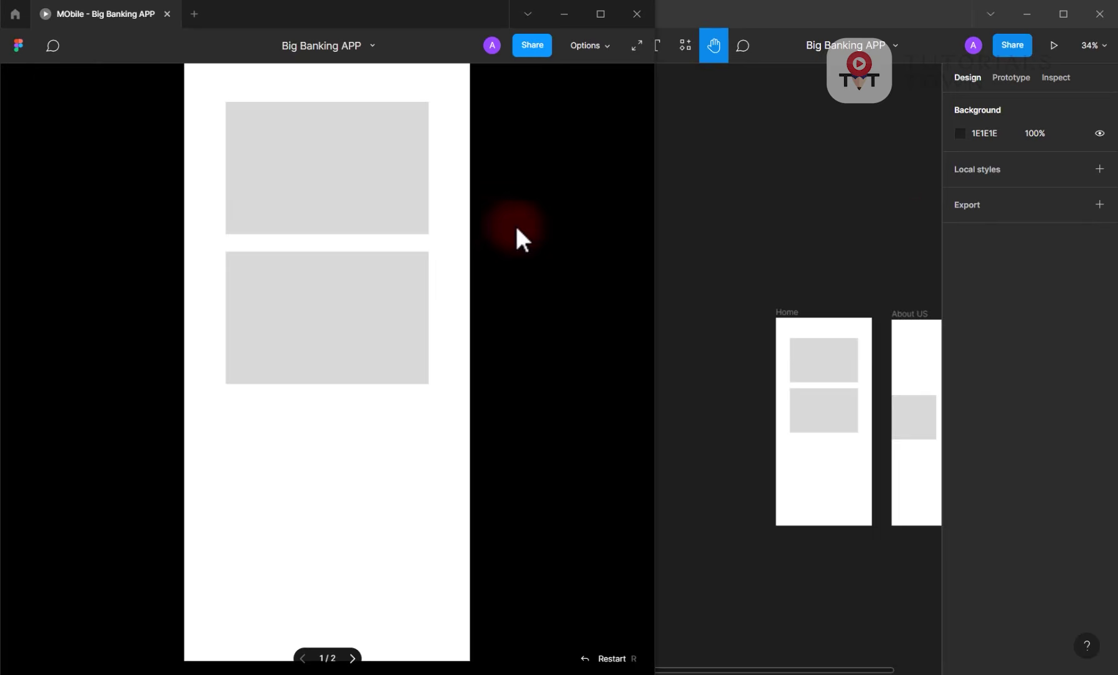
left_click(794, 179)
left_click(319, 162)
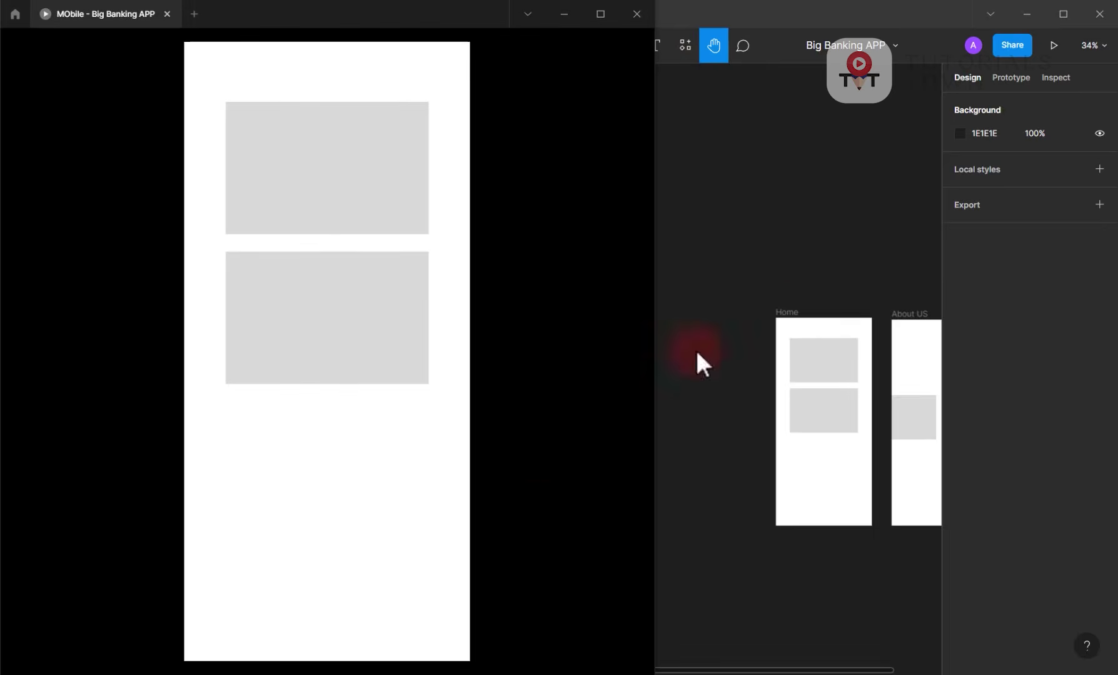
left_click(823, 435)
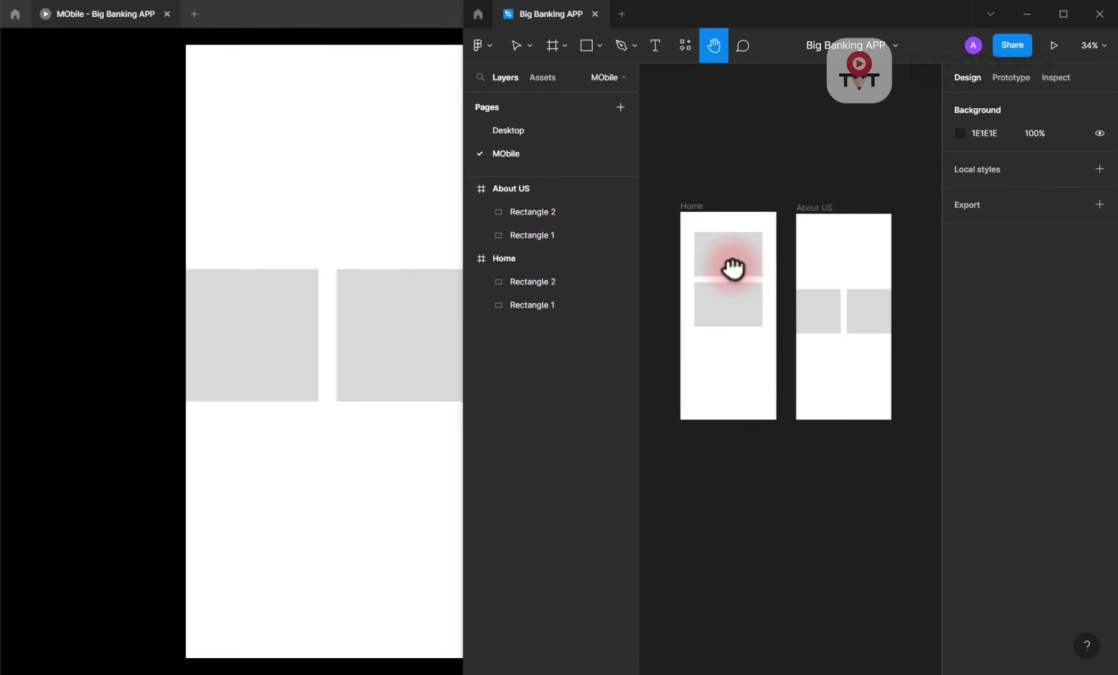
Move the Home frame's upper rectangle below the other one, at X 57, Y 498, checking the Home frame in the prototype between moves.
left_click(515, 46)
left_click_drag(731, 275, 719, 263)
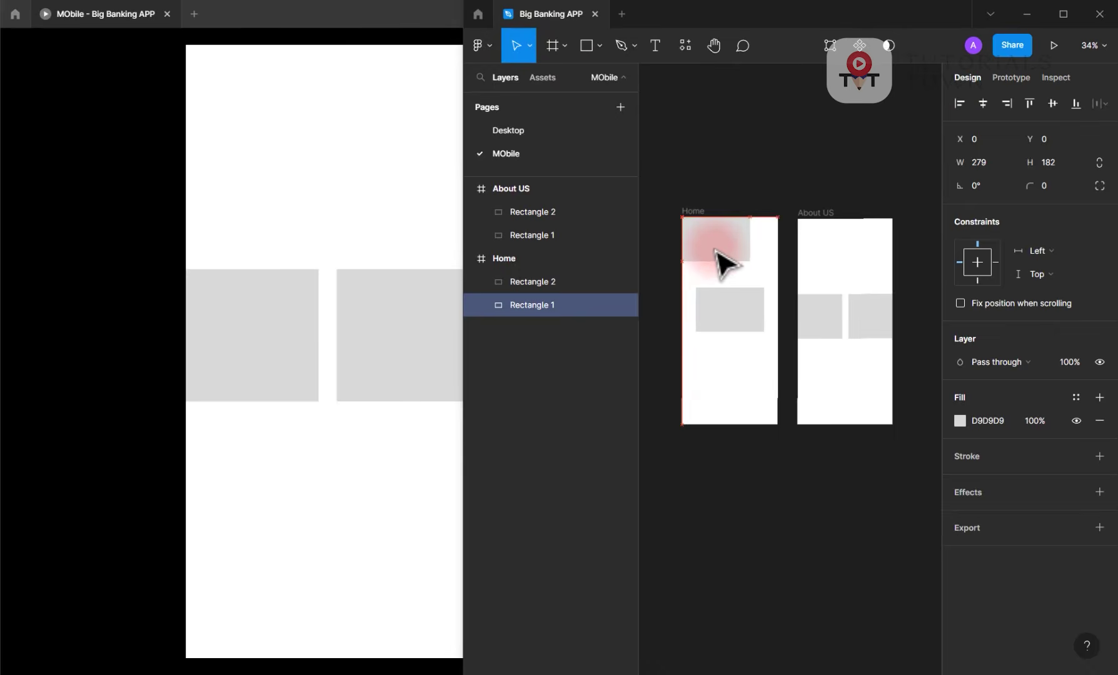
left_click(298, 653)
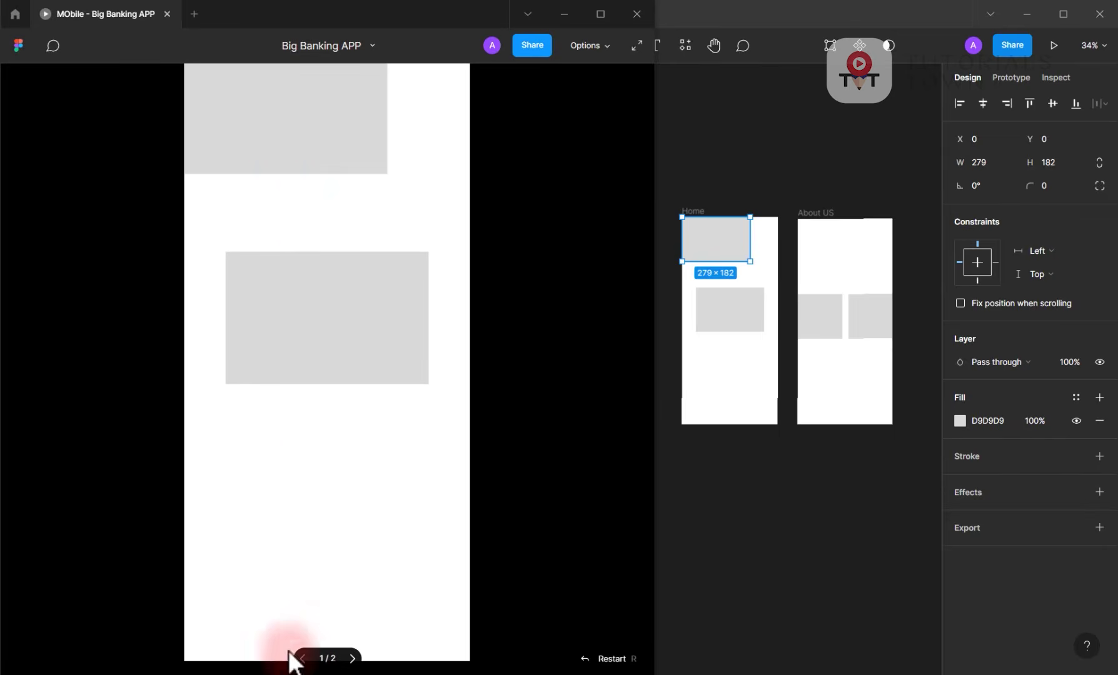
left_click(741, 257)
left_click_drag(741, 257, 749, 360)
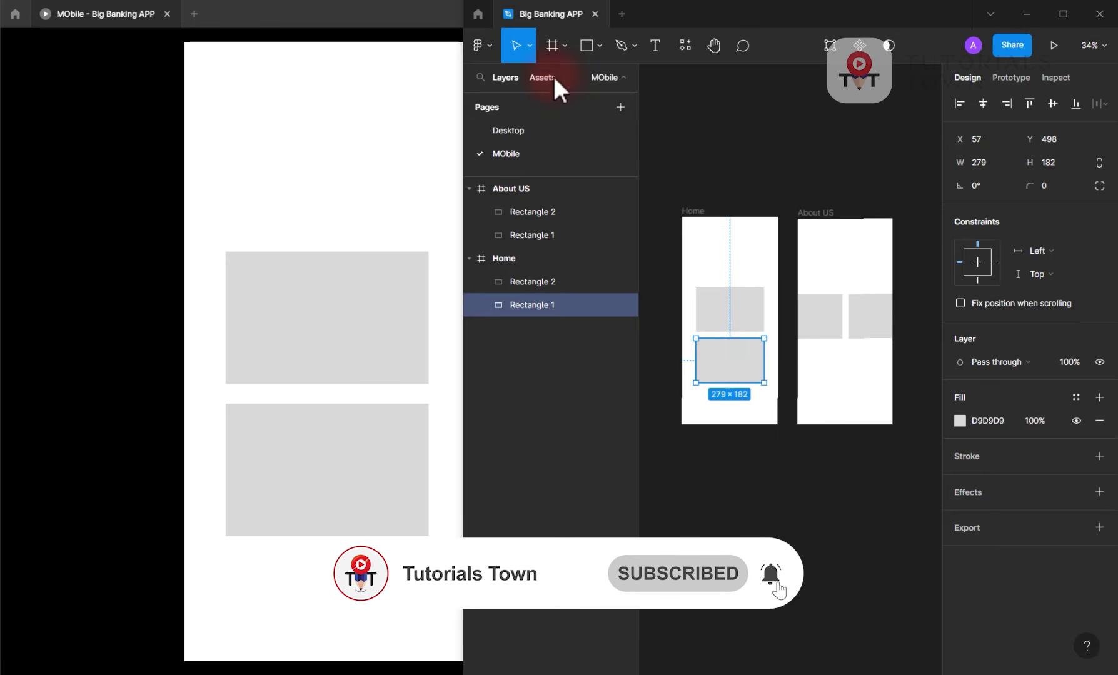
Merge the editor and prototype windows back into one tabbed window, bring the editor tab forward and maximize the window.
left_click_drag(651, 10, 578, 28)
left_click_drag(152, 26, 542, 45)
left_click(451, 30)
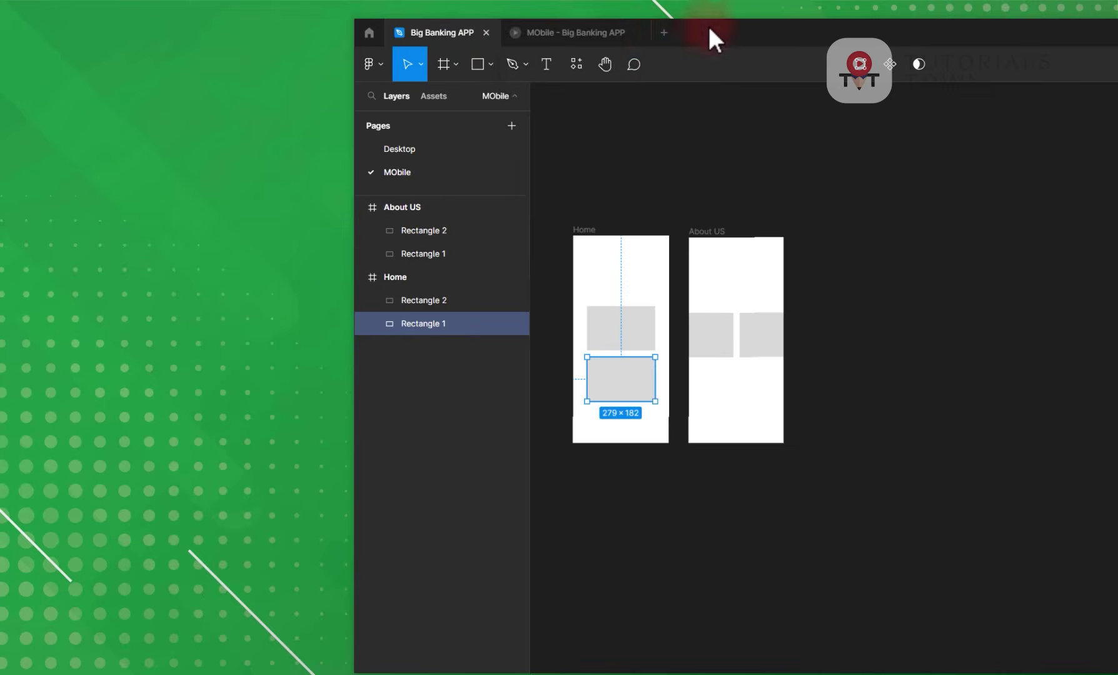
left_click_drag(707, 25, 529, 1)
Move the upper rectangle of the mobile Home frame to X 0, Y 101, and check its position in the prototype.
left_click_drag(274, 317, 260, 274)
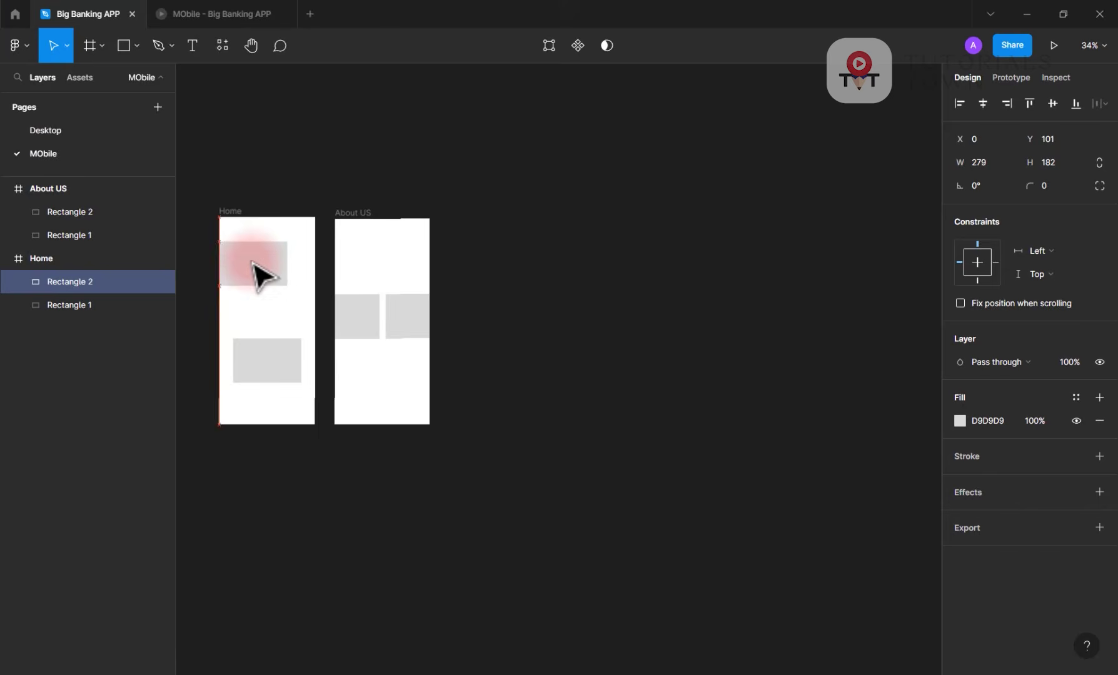
left_click(220, 18)
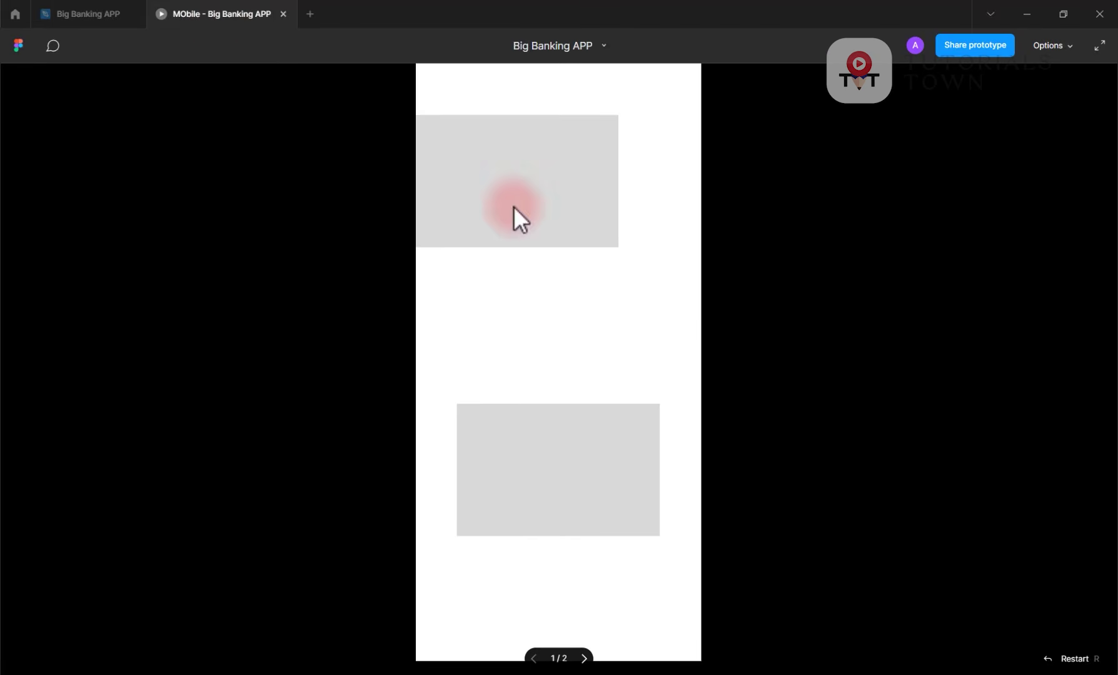
left_click(92, 13)
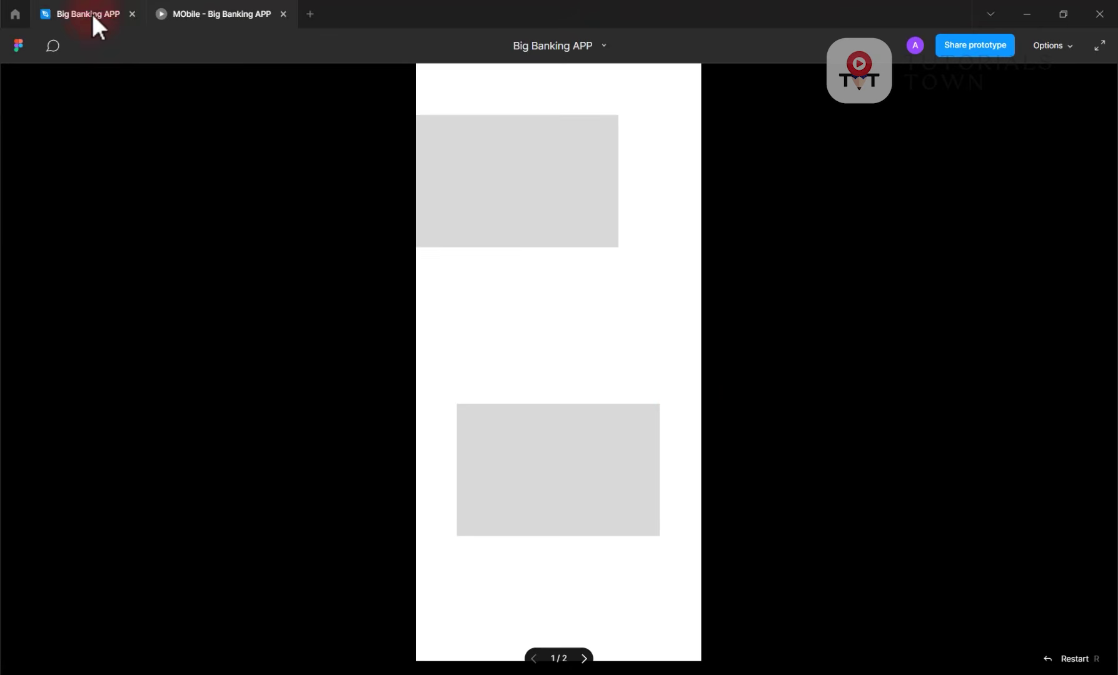
On the Desktop page, move both Home frame rectangles together to the frame's left edge at Y 90, and start presenting the page.
left_click(61, 131)
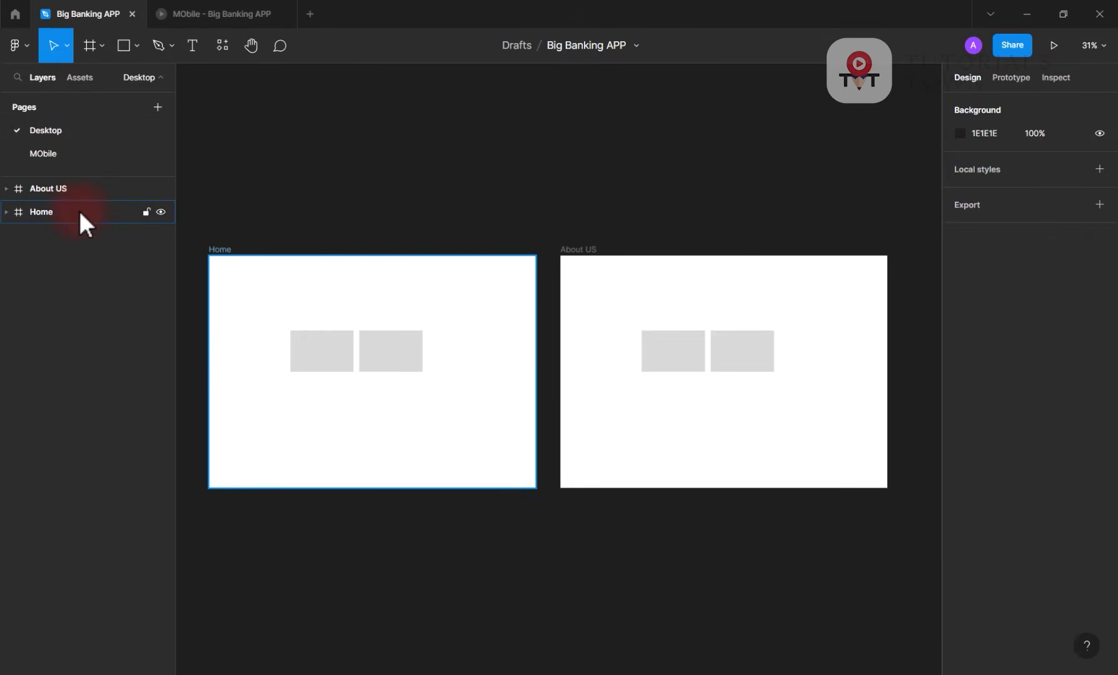
left_click_drag(275, 321, 460, 404)
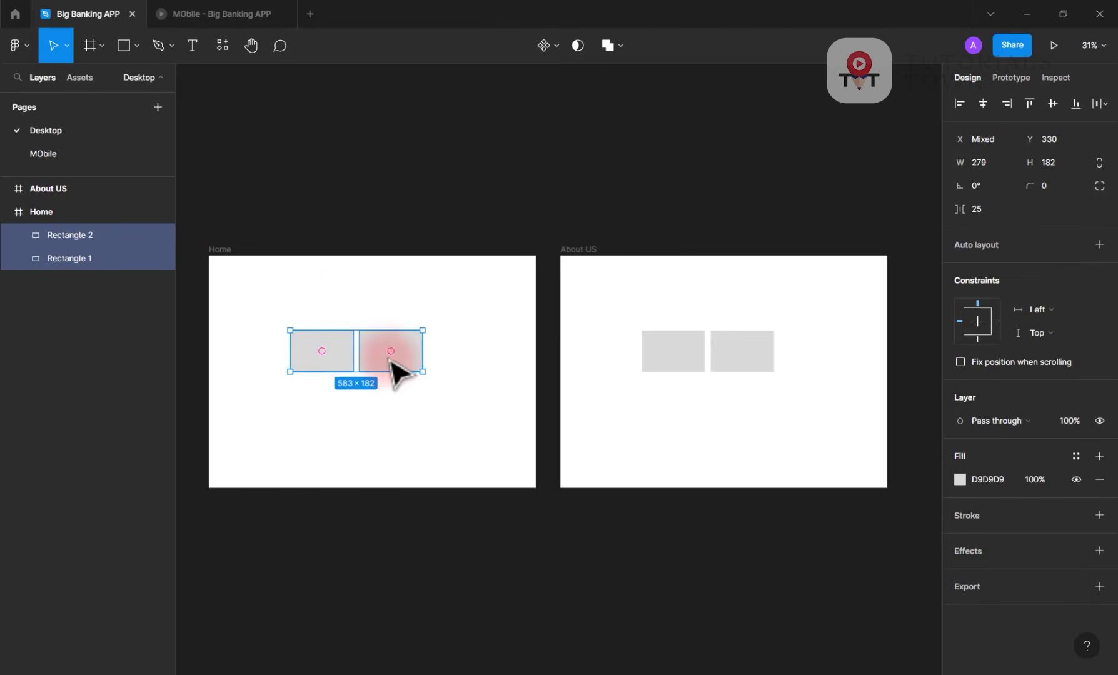
left_click_drag(395, 369, 275, 306)
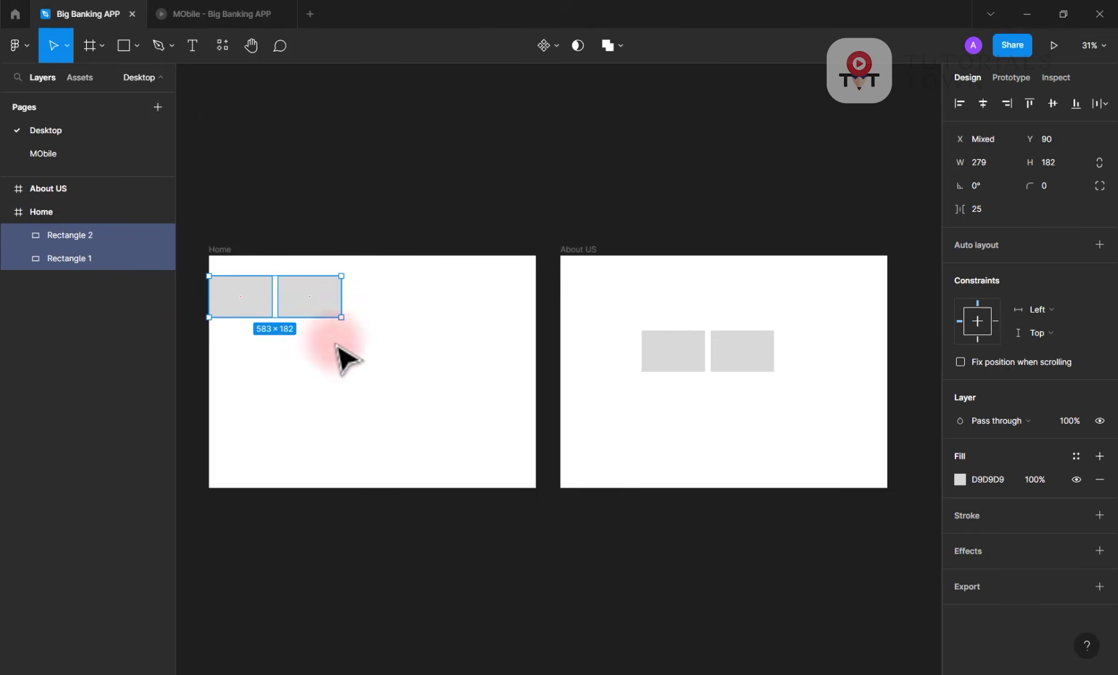
left_click(1053, 45)
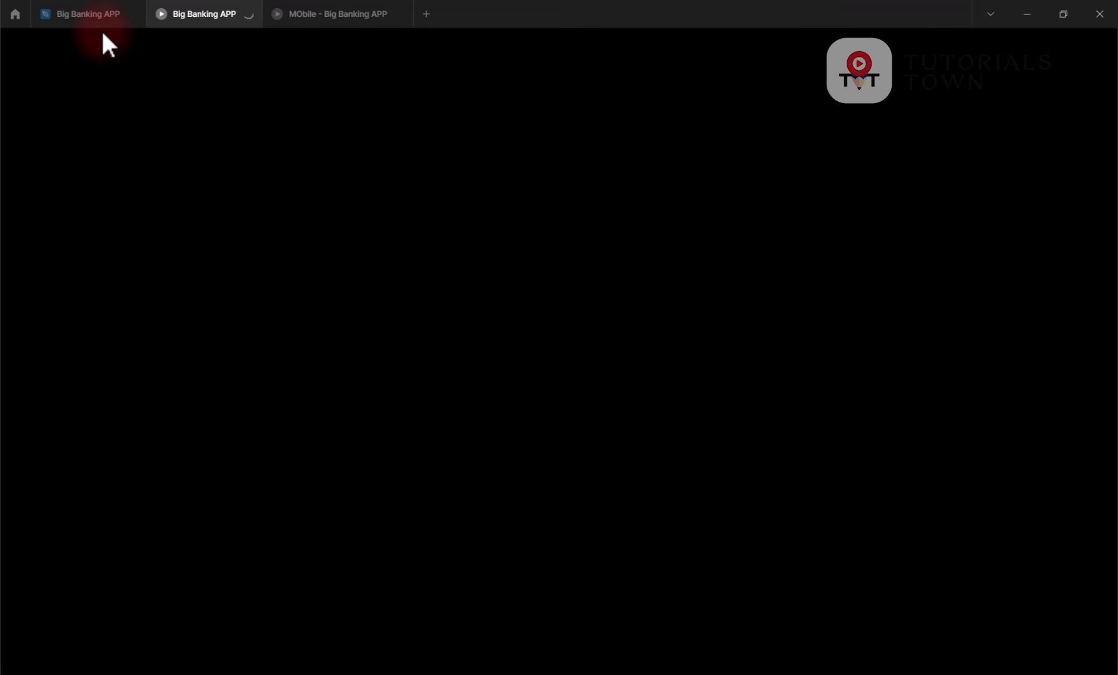